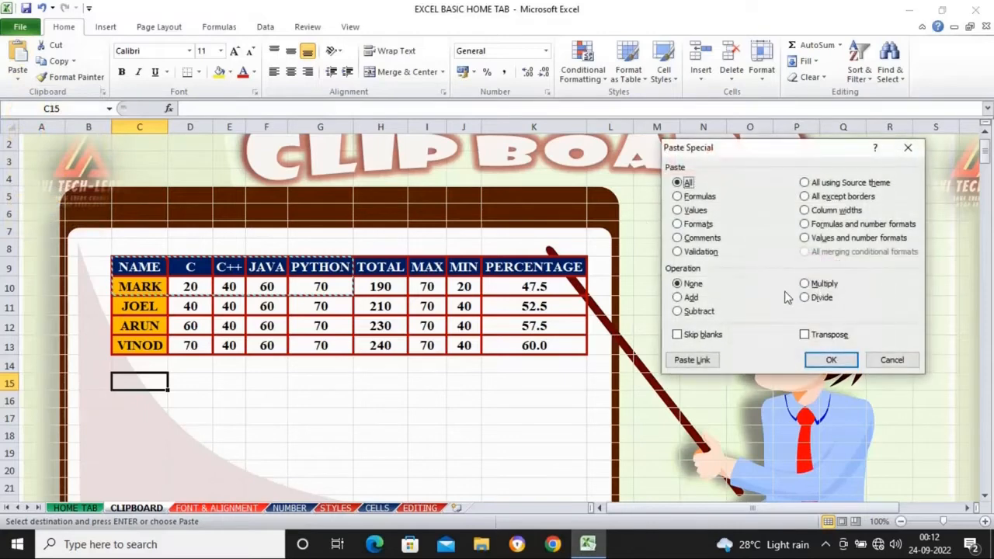
- Paste the copied range C9:G10 transposed at cell C15 and clear the copy marquee
left_click(805, 335)
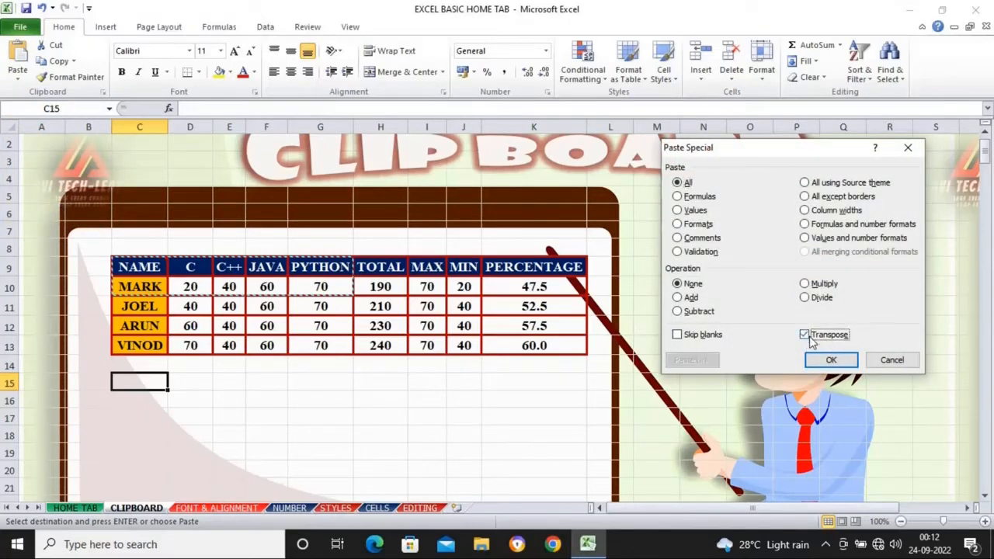
left_click(830, 361)
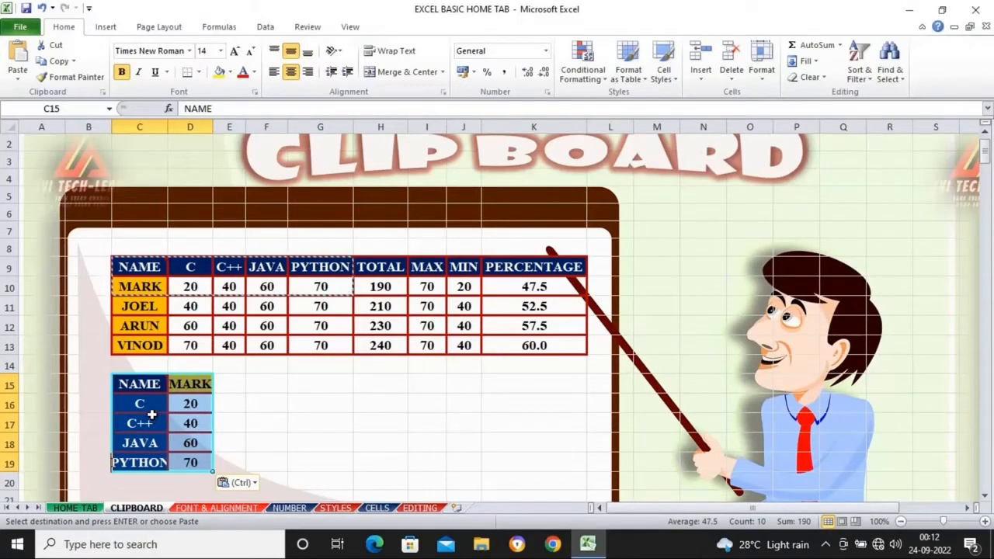
key("Escape")
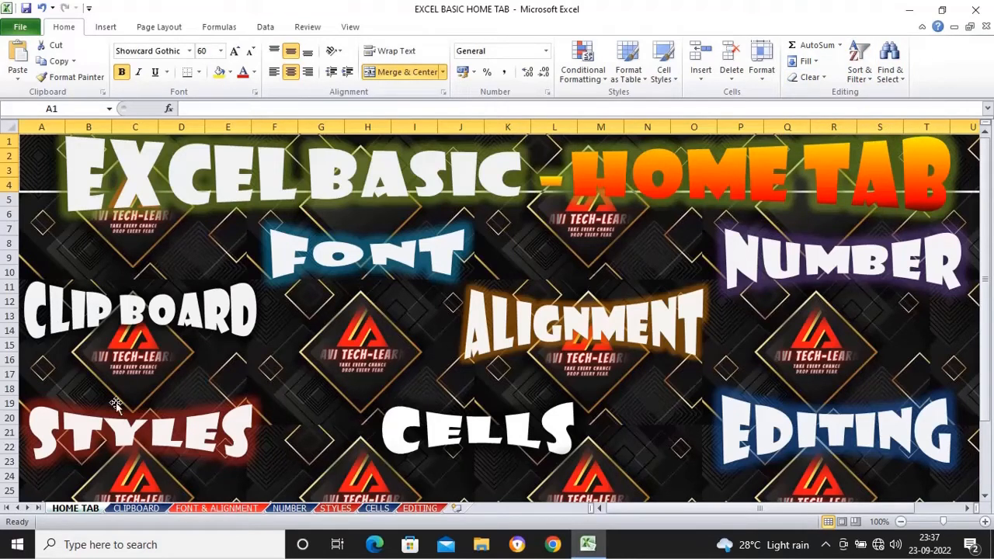
- Go from the HOME TAB overview sheet to the CLIPBOARD sheet and bring up the clipboard commands
mouse_move(195, 322)
left_click(194, 322)
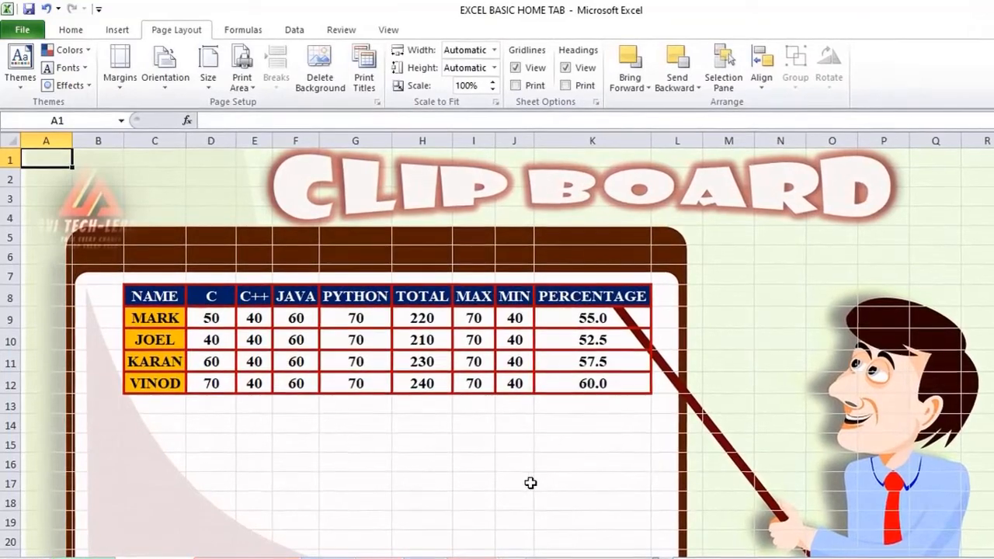
left_click(86, 31)
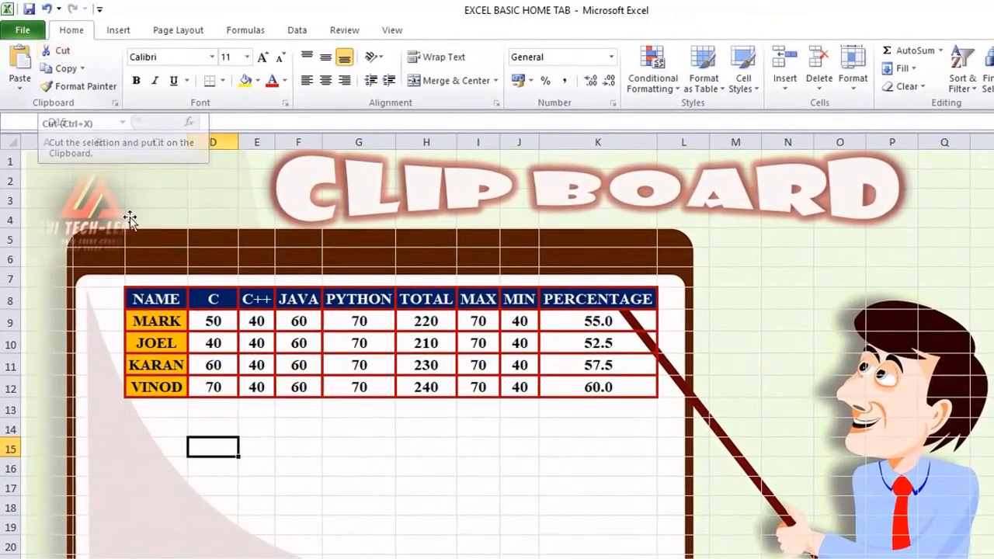
- Cut the marks table in C8:K12 and paste it at C15
mouse_move(147, 293)
left_mouse_down()
mouse_move(289, 344)
mouse_move(515, 383)
mouse_move(582, 383)
left_mouse_up()
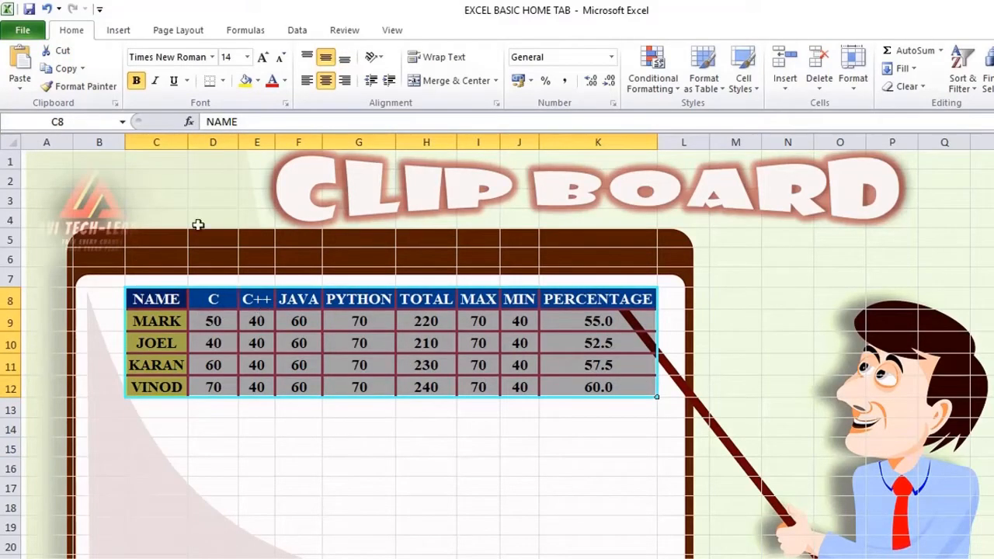
left_click(62, 53)
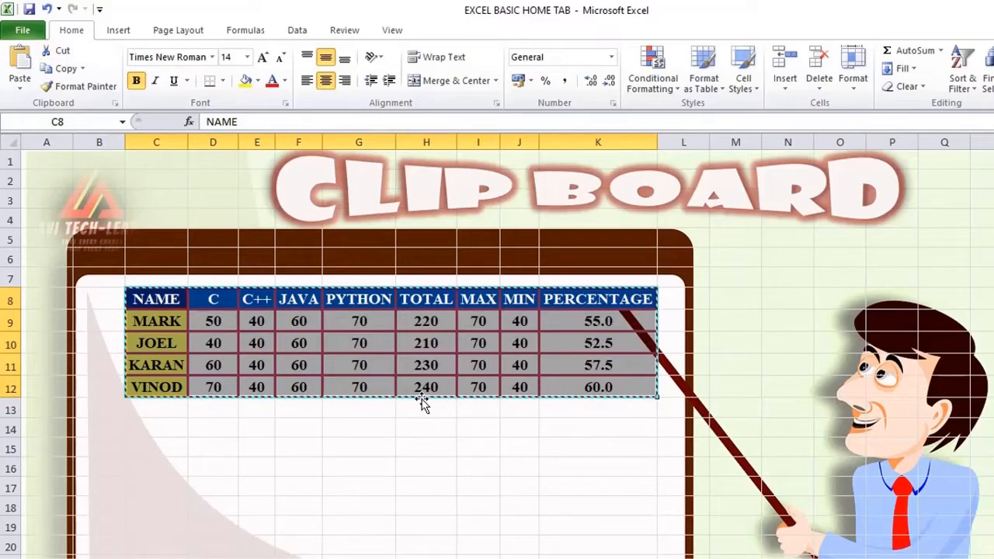
left_click_drag(422, 401, 408, 508)
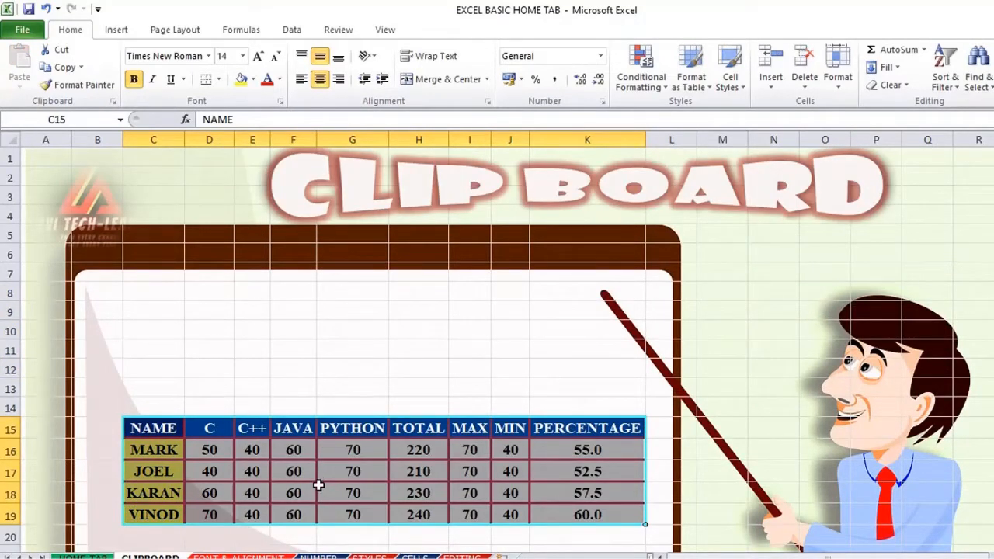
left_click(408, 336)
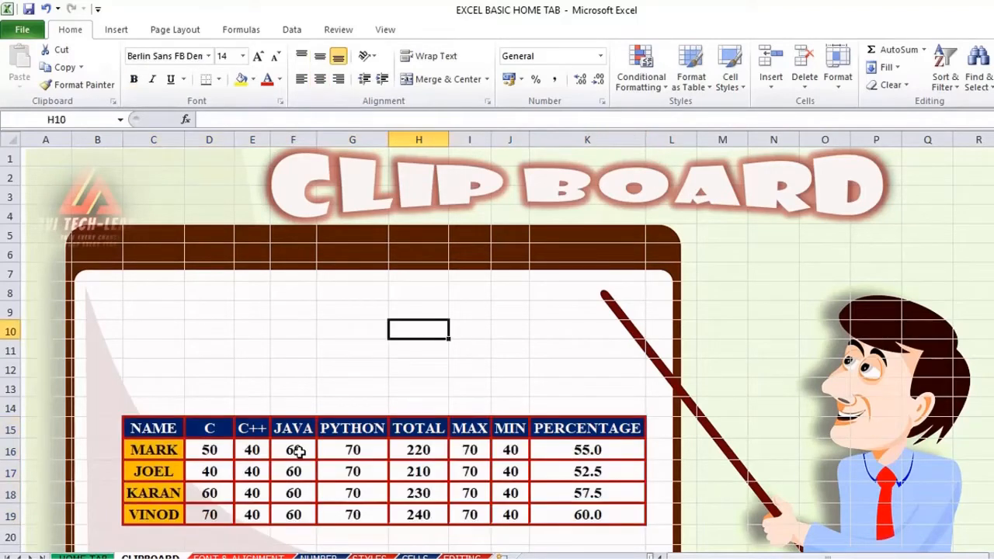
- Select the whole marks table in C15:K19, cut it and paste it at C9
left_click_drag(168, 429, 624, 518)
left_click(510, 347)
left_click(365, 471)
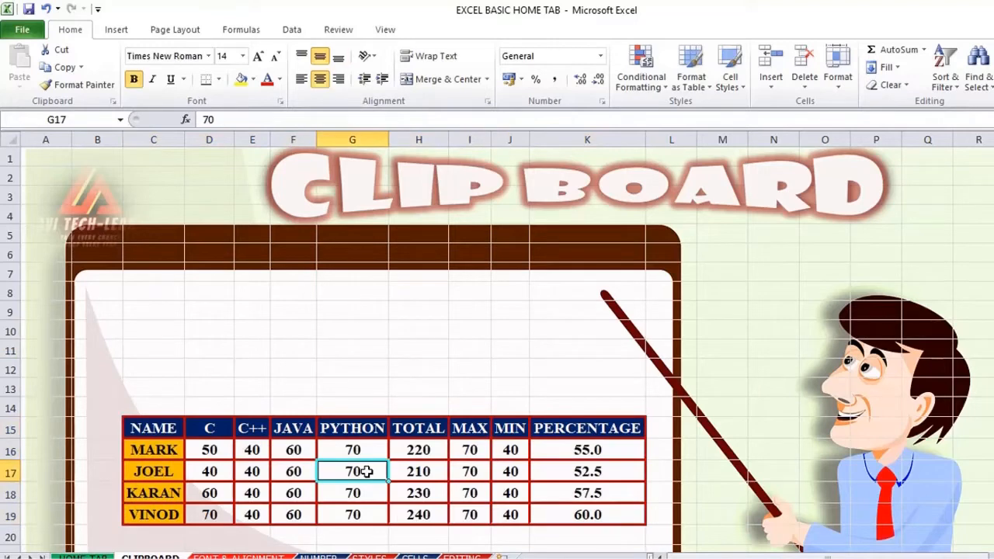
left_click(582, 472)
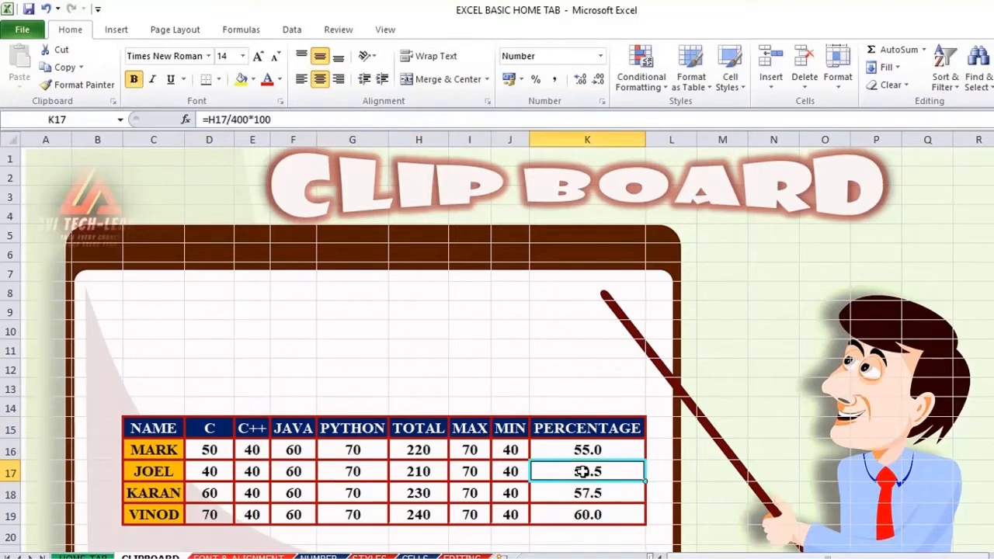
key("ctrl+a")
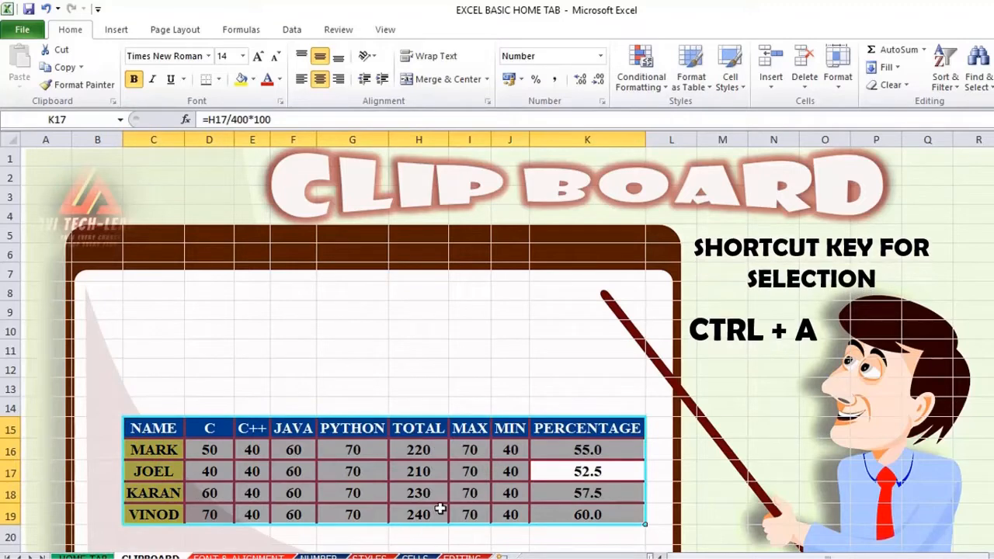
key("ctrl+c")
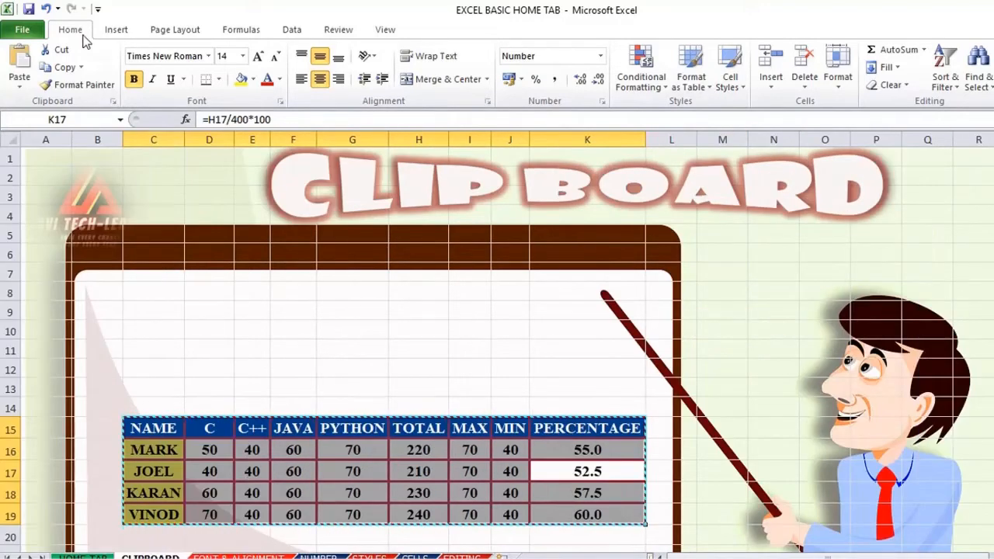
left_click_drag(338, 417, 329, 313)
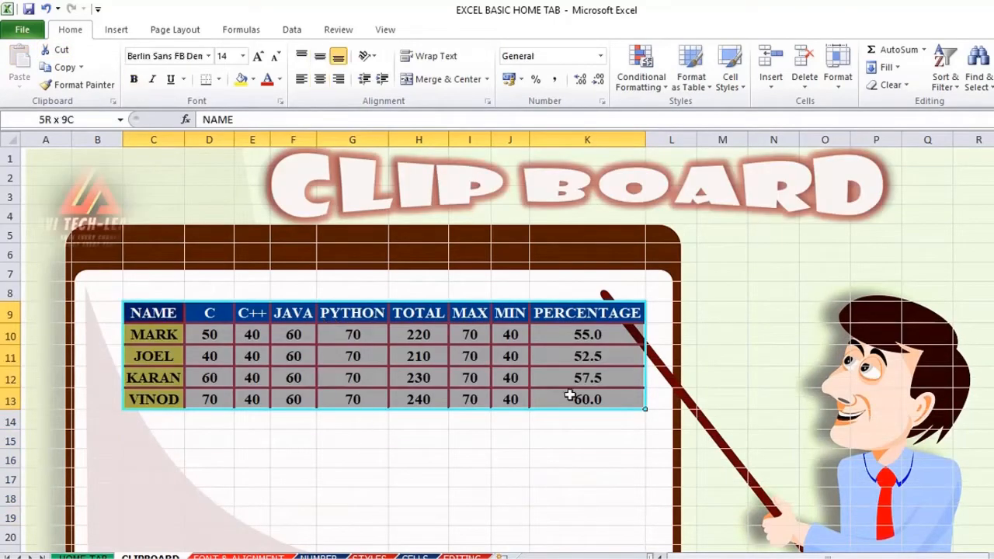
- Copy the marks table in C9:K13 to cell C15 and undo the paste
left_click(65, 68)
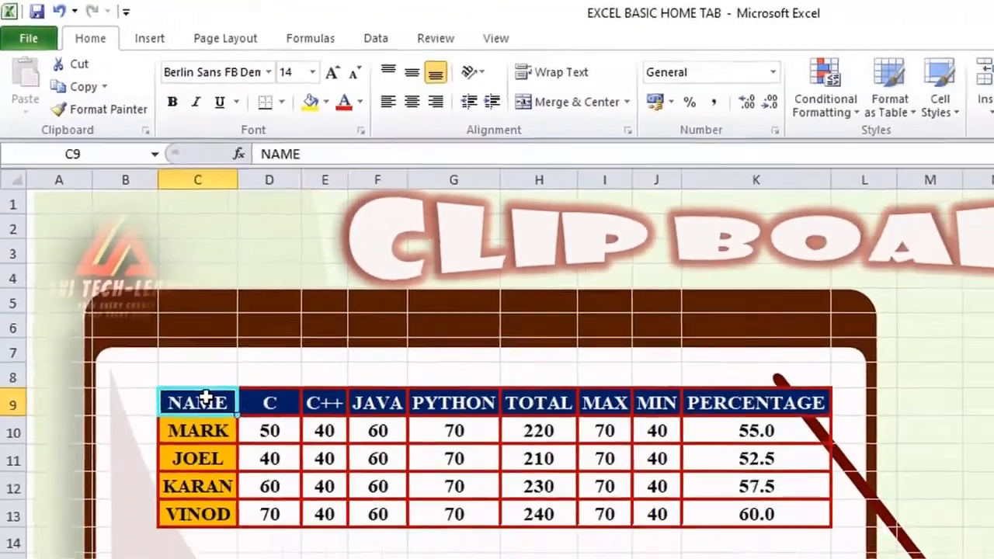
left_click_drag(206, 398, 765, 515)
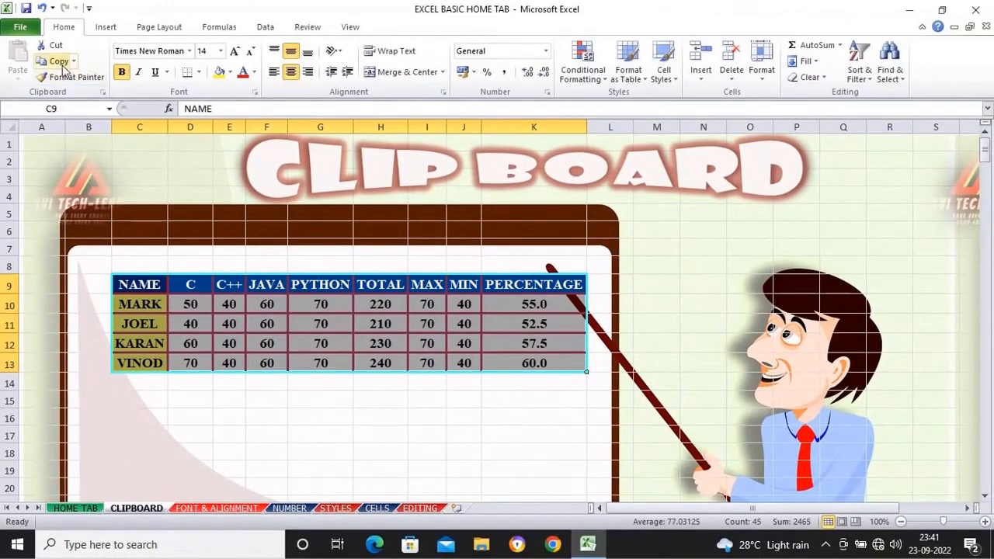
left_click(61, 62)
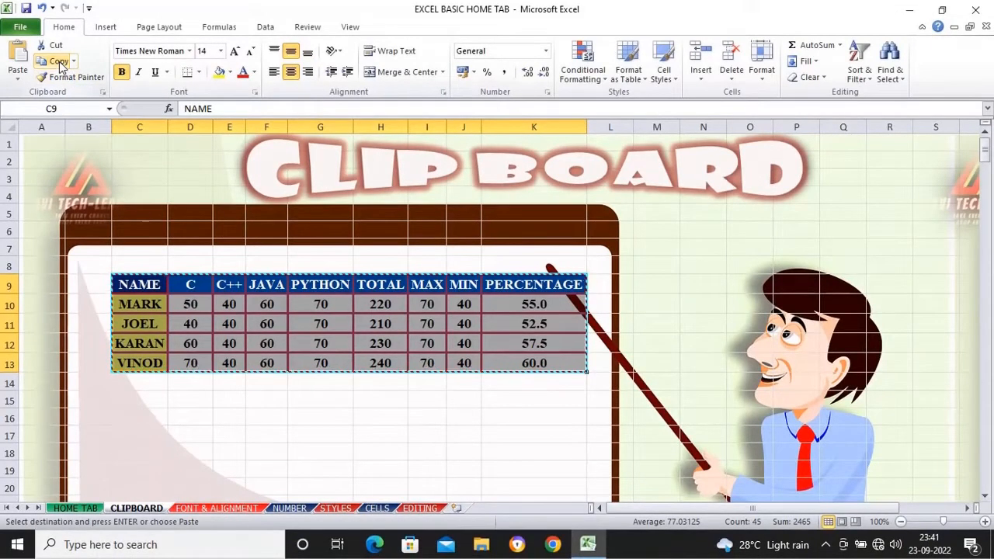
left_click(132, 400)
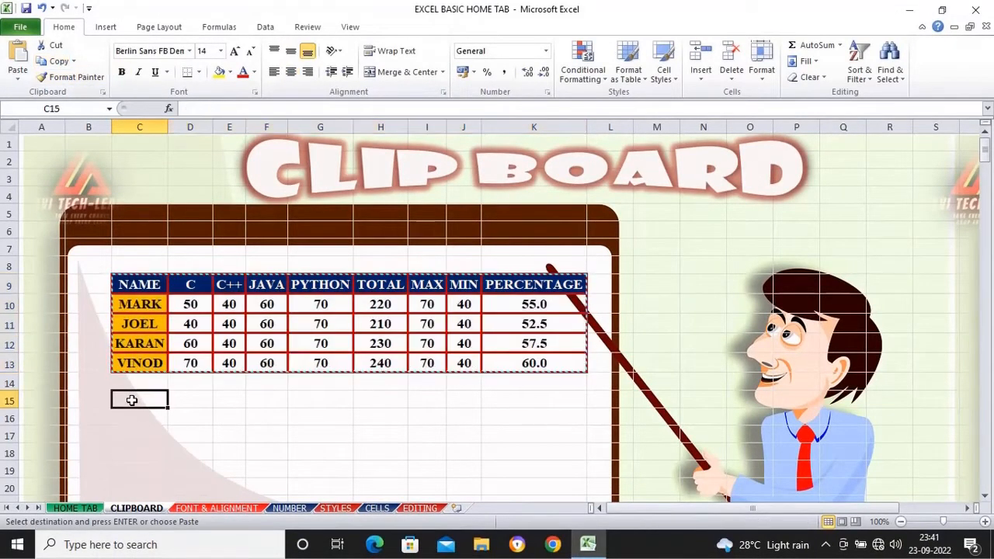
left_click(18, 64)
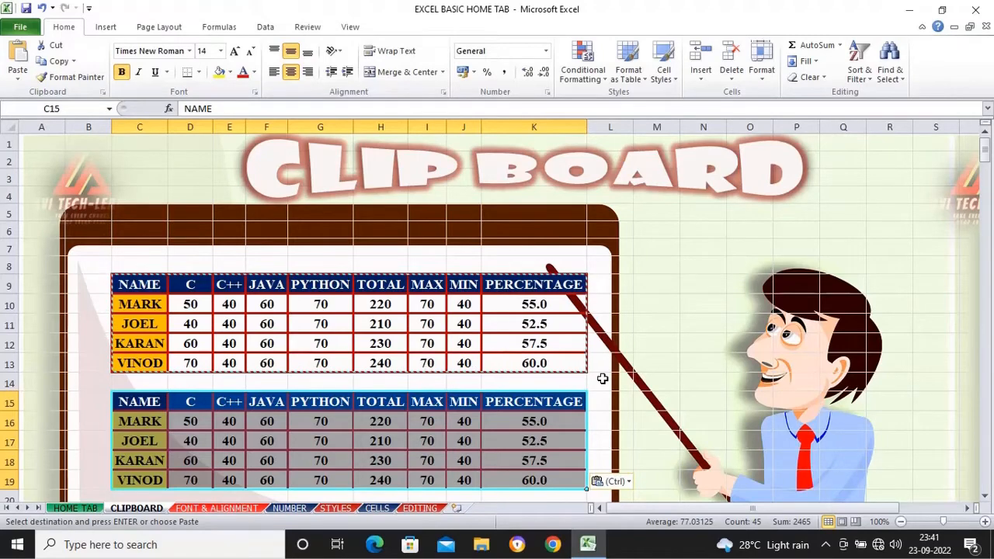
key("ctrl+z")
left_click(144, 400)
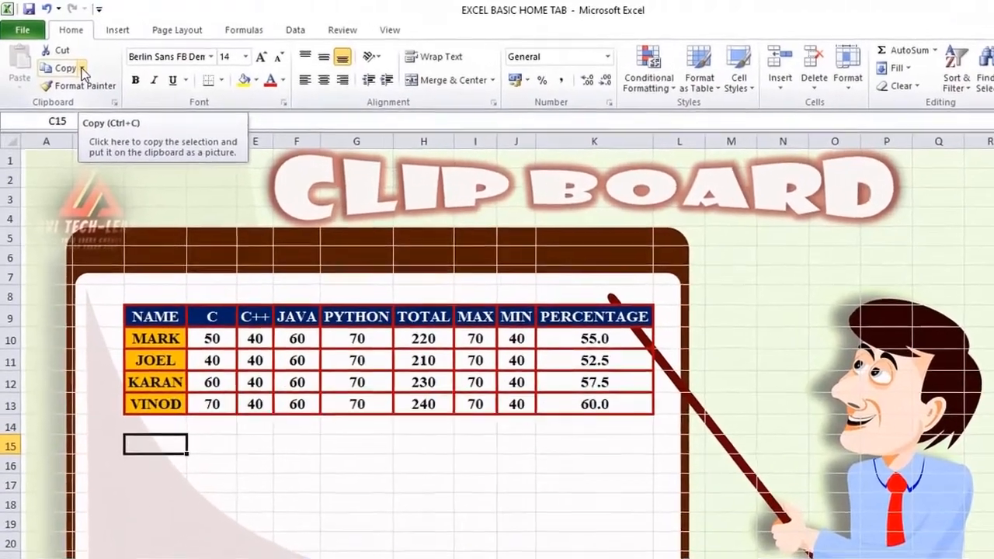
left_click(83, 70)
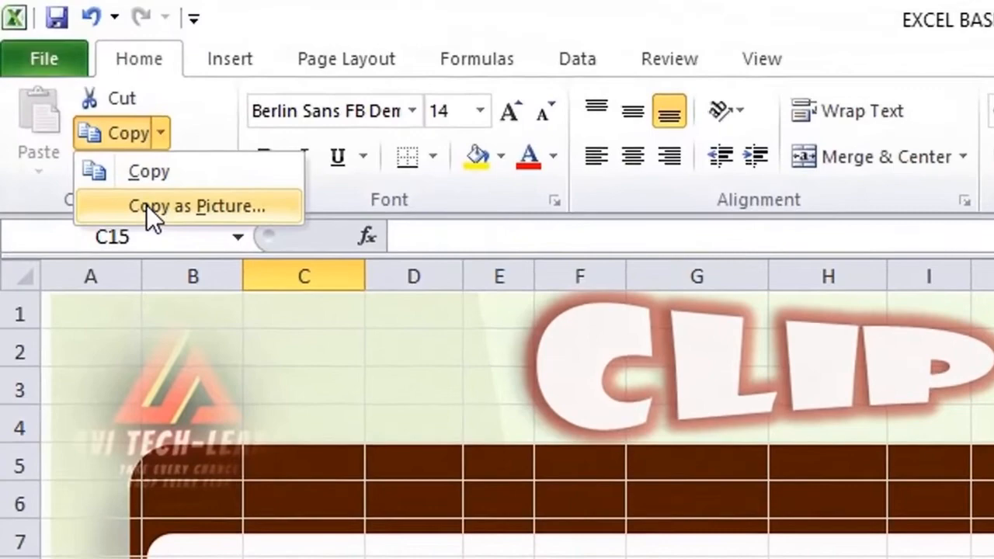
left_click(153, 285)
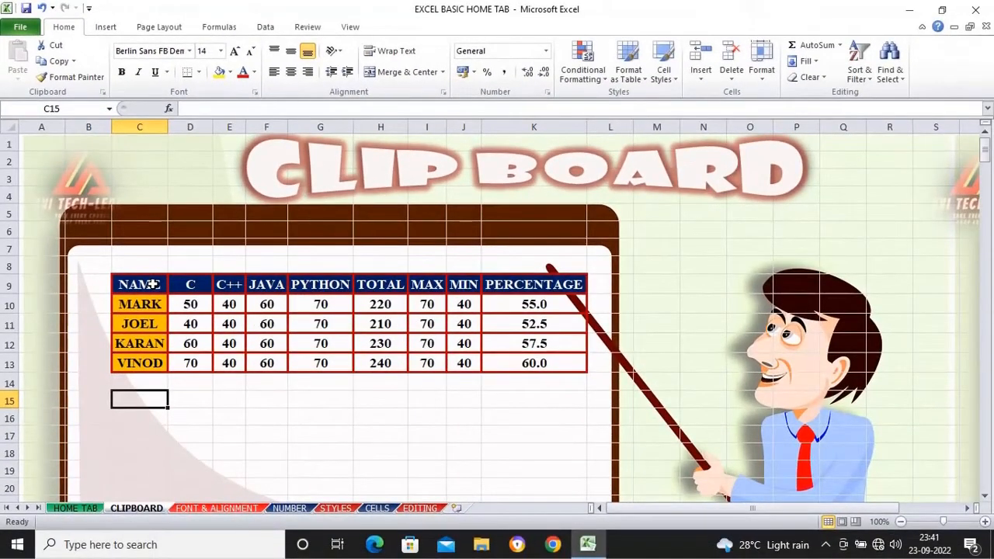
- Copy the marks table in C9:K13 and display it as an item in the Office Clipboard
left_click_drag(153, 284, 533, 373)
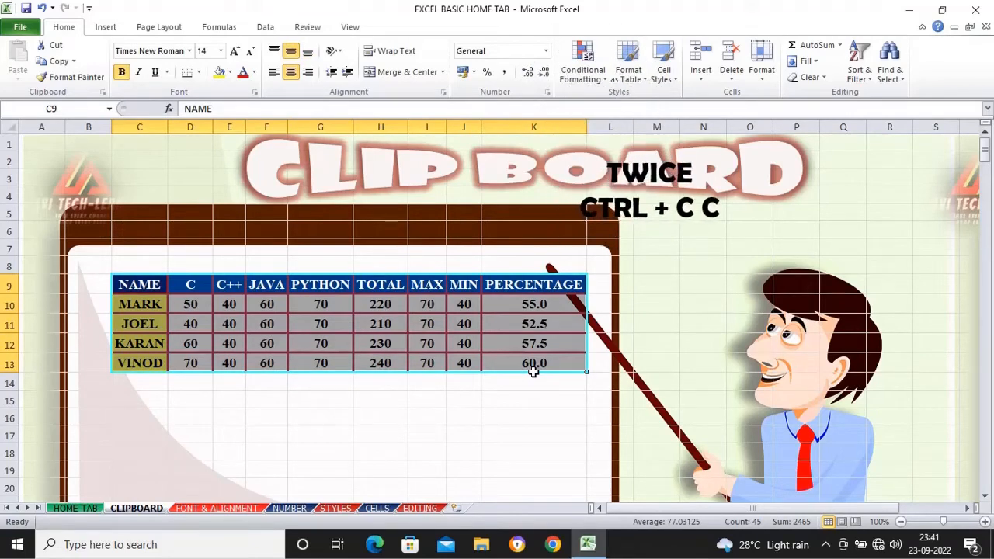
key("ctrl+c")
key("ctrl+c")
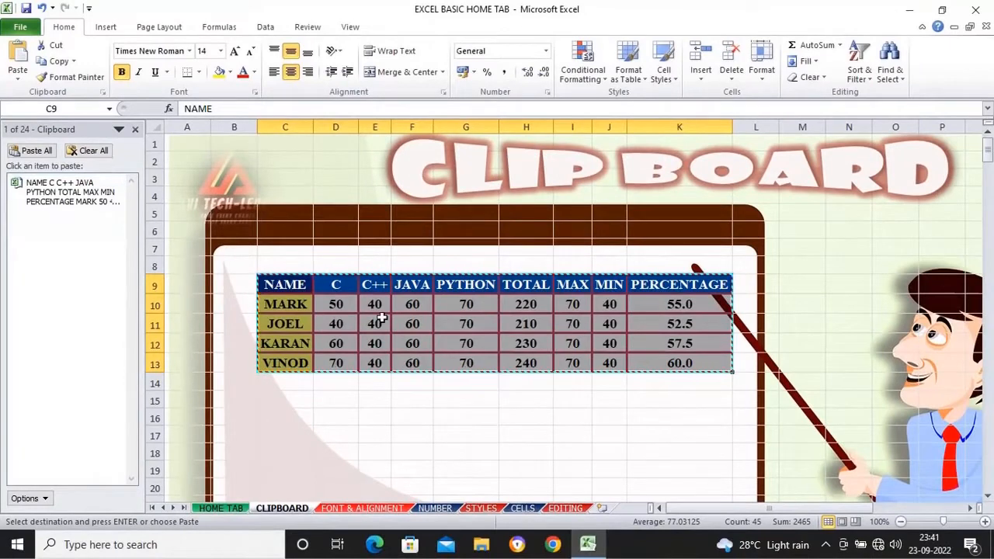
- Paste the collected table from the Office Clipboard at C15 and undo the paste
left_click(285, 397)
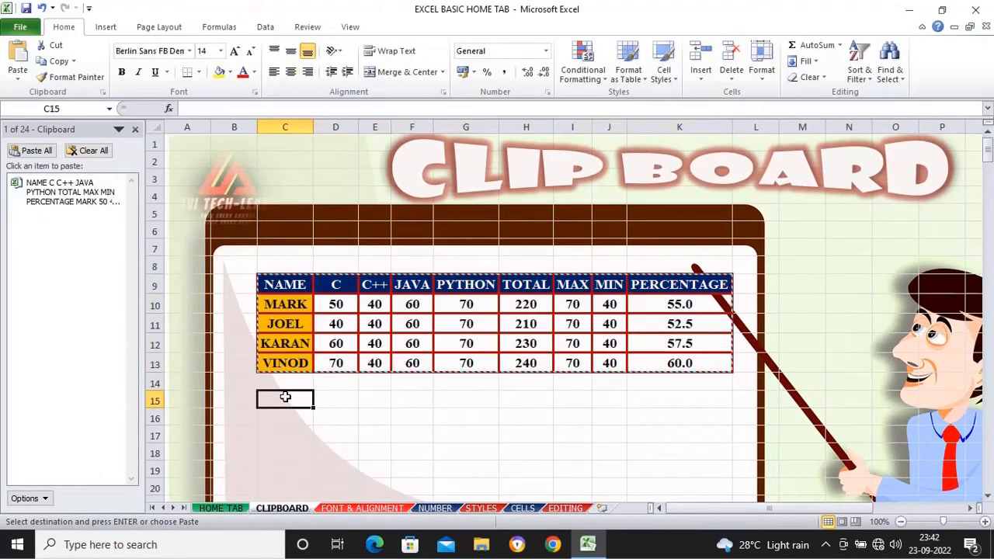
left_click(70, 200)
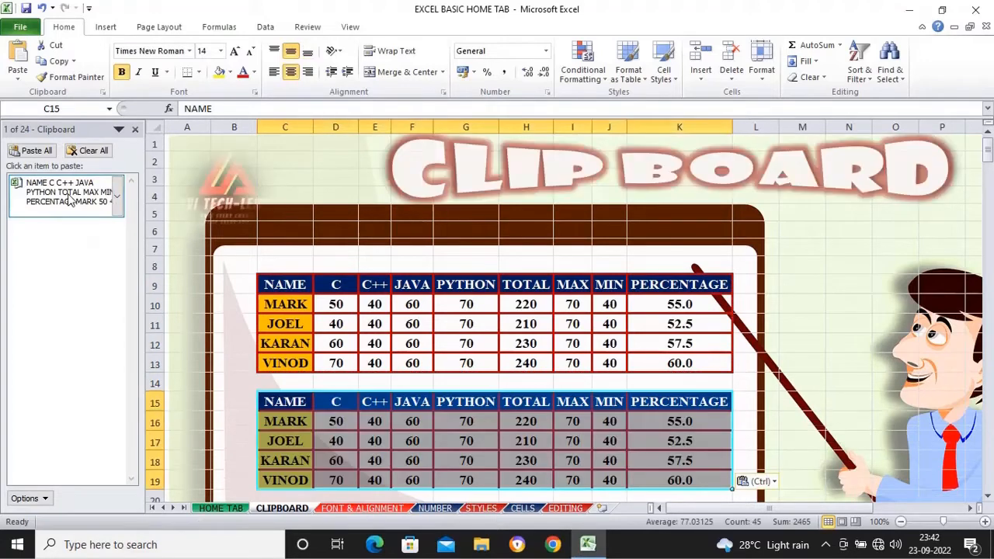
key("ctrl+z")
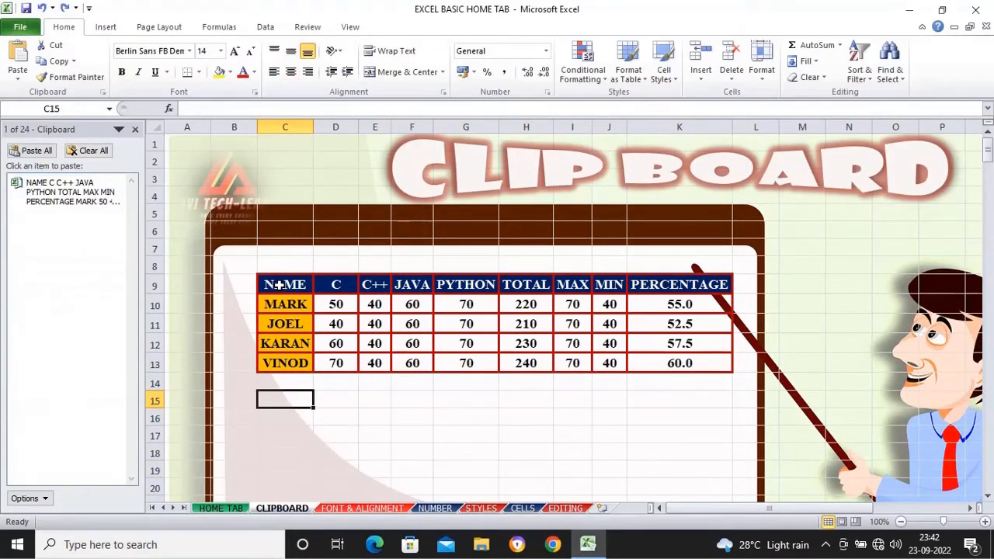
- Copy the header row C9:K9 and table rows 13, 11, 10 and 12, in that order, as separate Office Clipboard items
left_click_drag(279, 286, 699, 285)
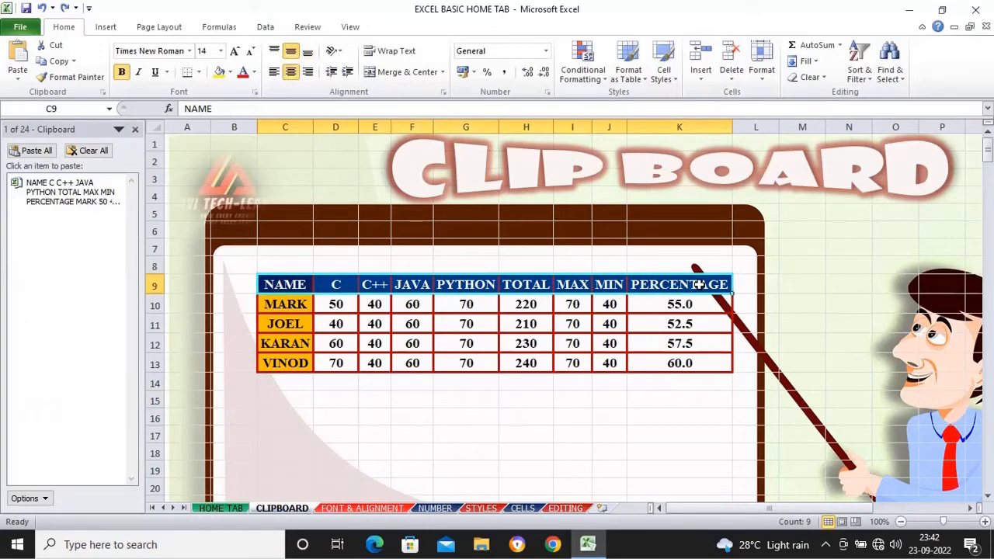
left_click(59, 65)
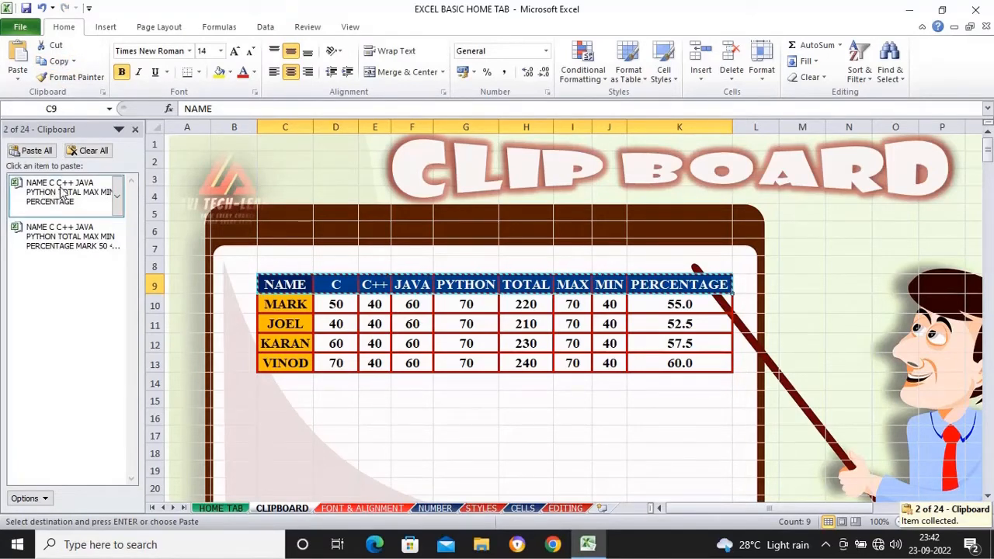
left_click_drag(282, 367, 691, 362)
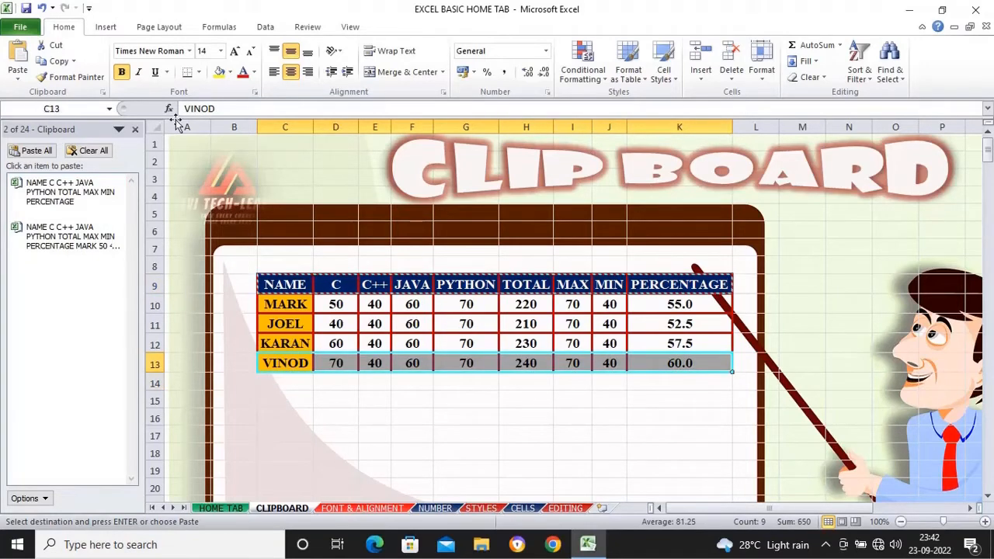
left_click(53, 61)
left_click_drag(275, 324, 683, 324)
key("ctrl+c")
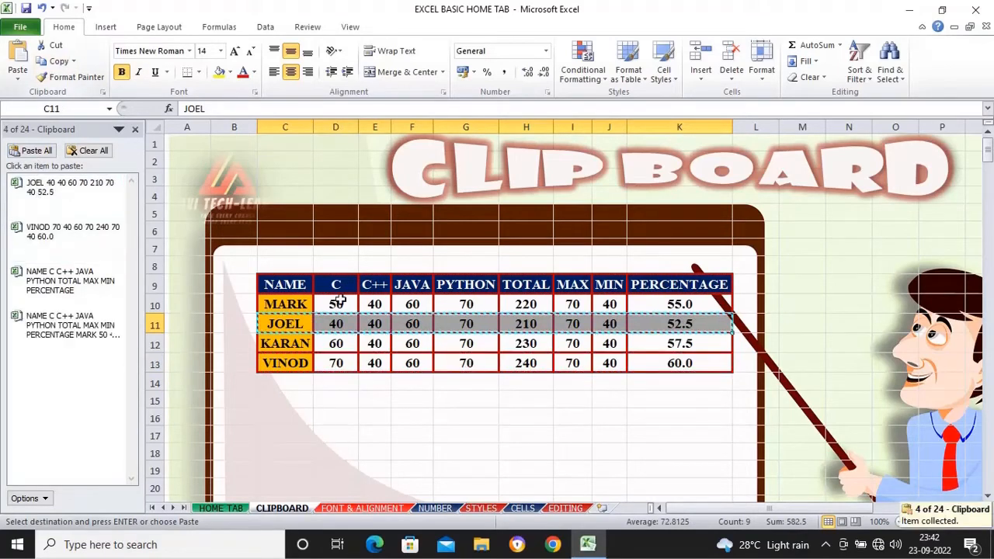
left_click_drag(295, 304, 683, 305)
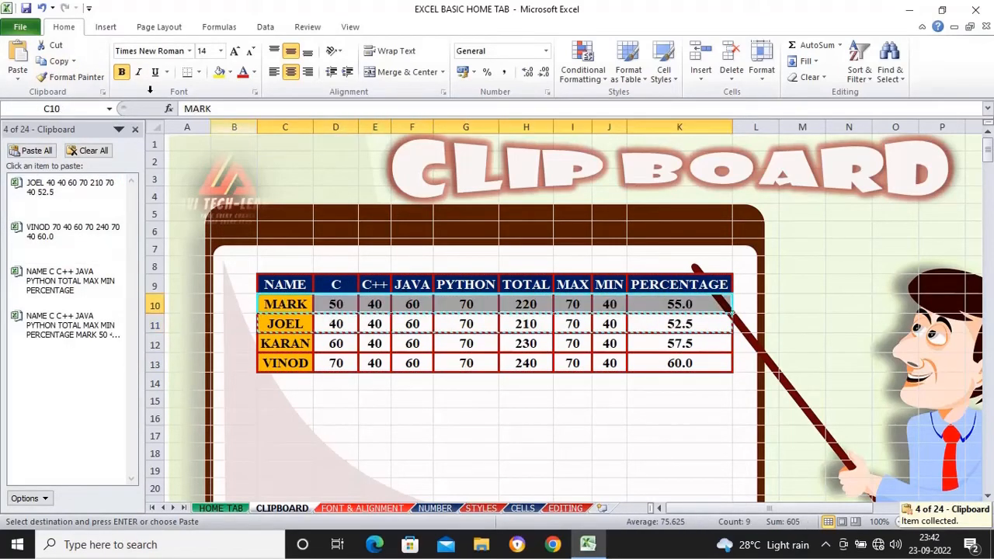
left_click(54, 61)
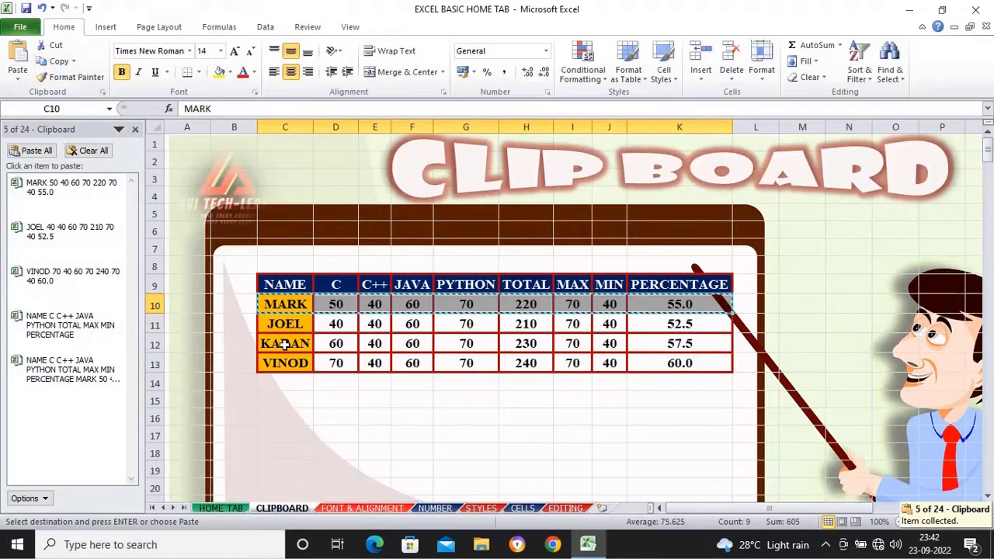
left_click_drag(285, 343, 670, 344)
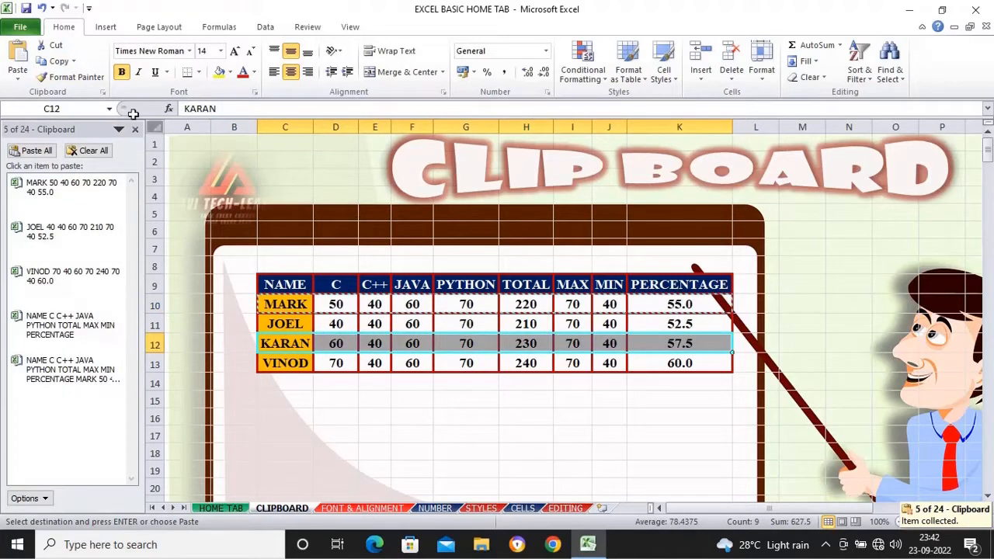
left_click(54, 61)
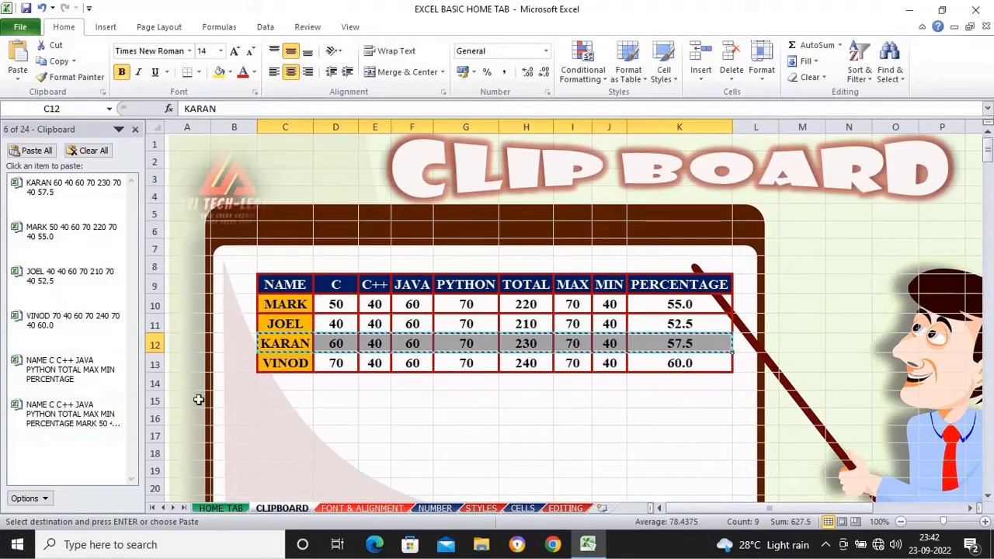
- Paste the collected Office Clipboard items into rows 15 to 19 from column C: the header, then original rows 13, 10, 12 and 11
left_click(284, 400)
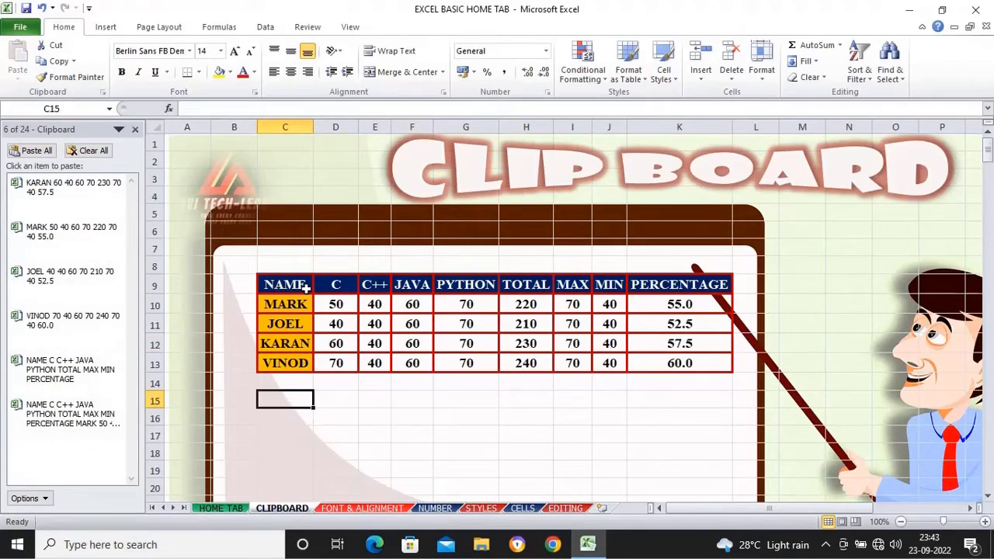
left_click(70, 370)
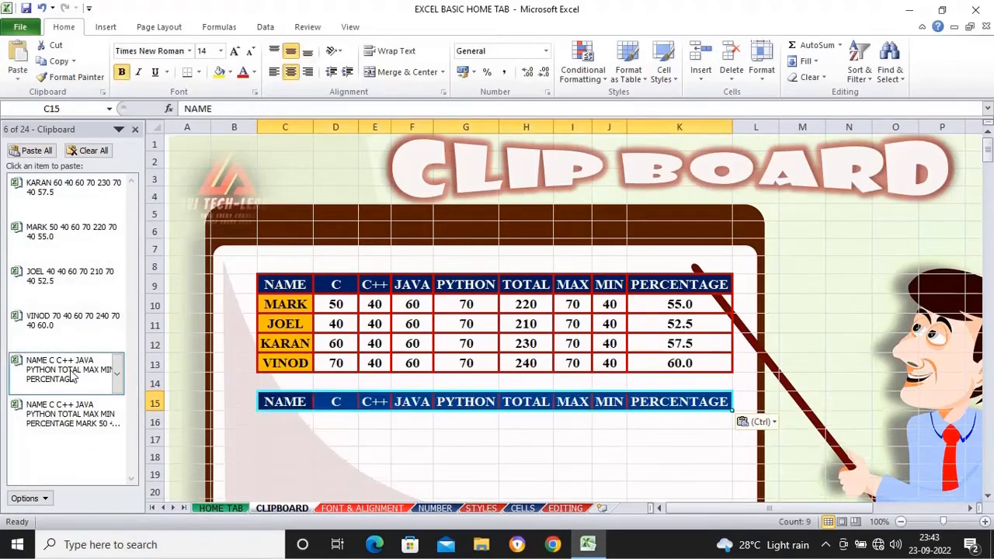
left_click(288, 424)
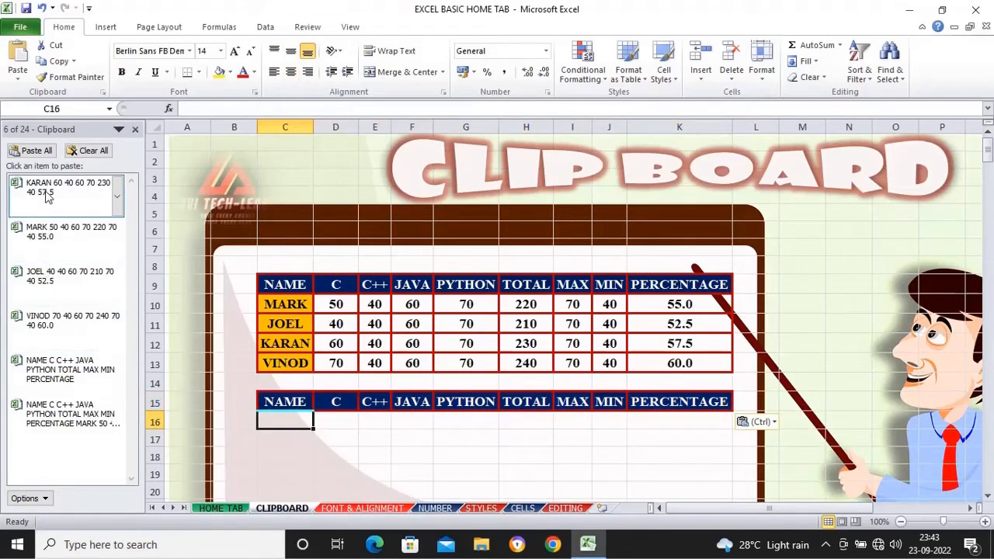
left_click(41, 325)
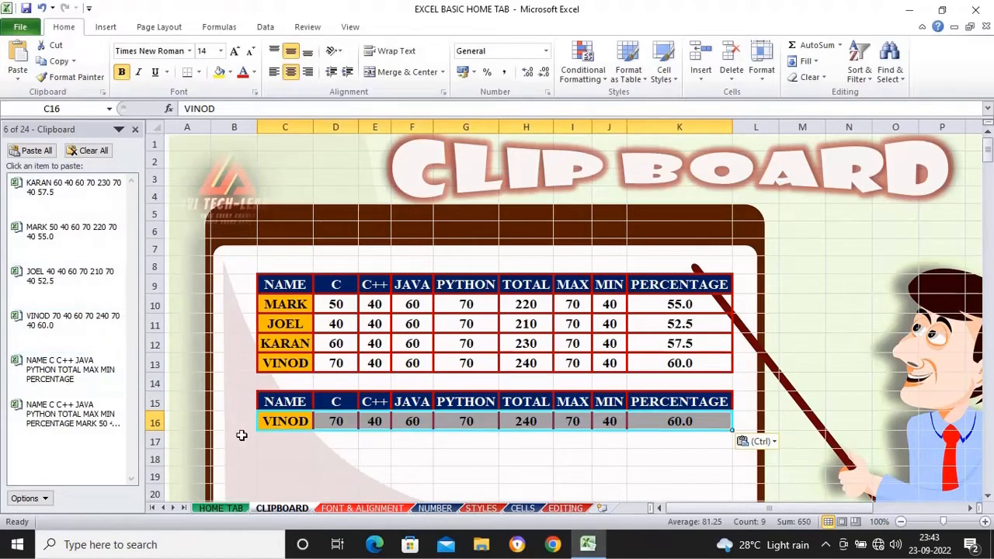
left_click(278, 439)
left_click(51, 232)
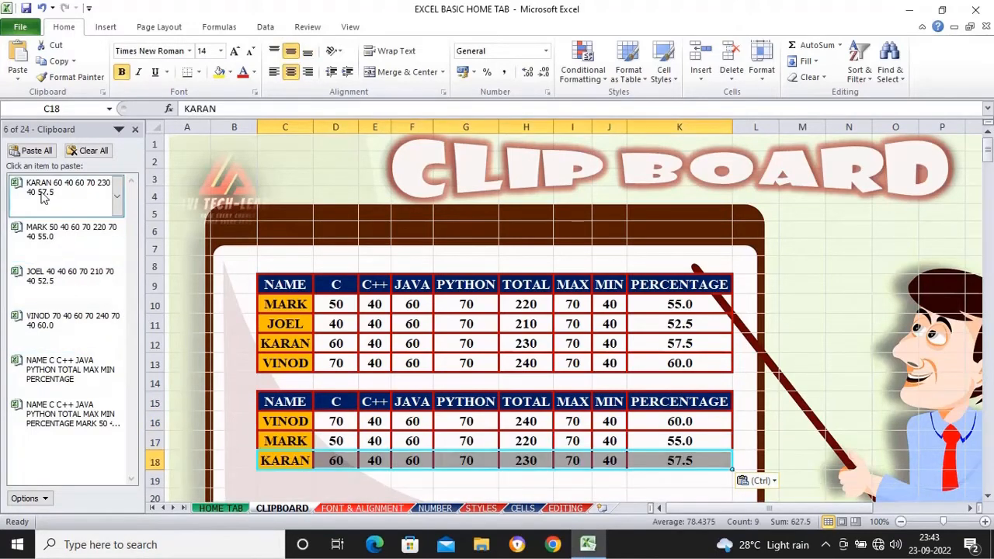
left_click(282, 480)
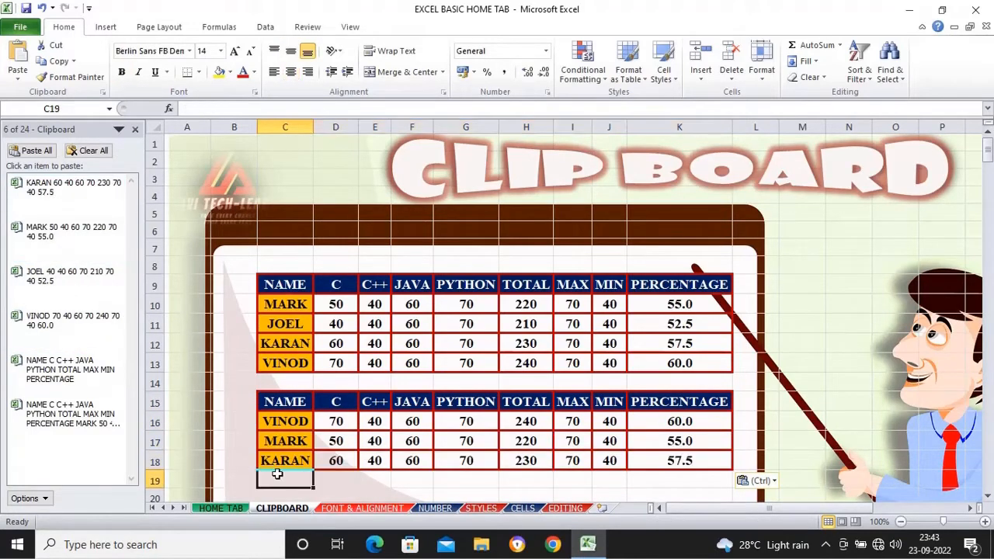
left_click(78, 274)
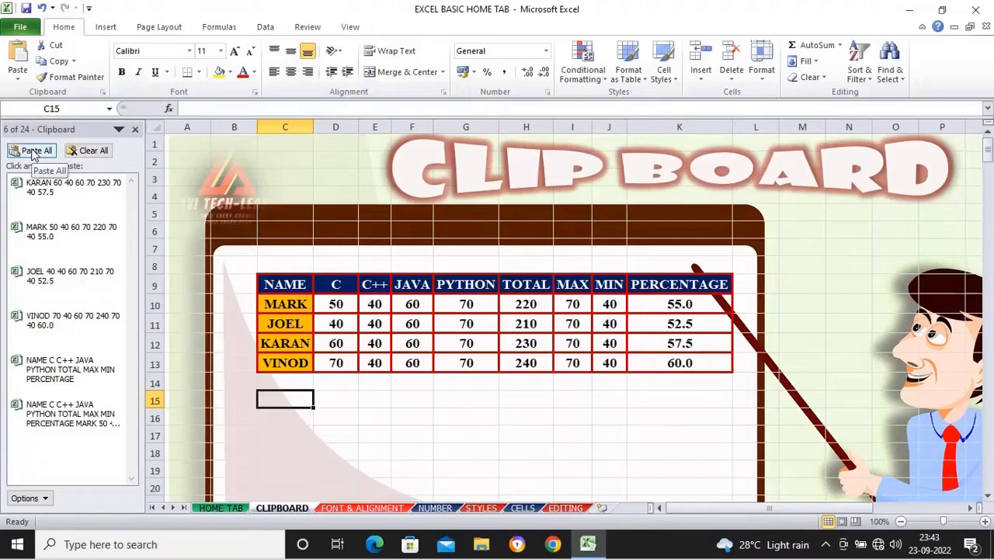
- Delete the full marks table item from the Office Clipboard and paste all remaining items at C15
left_click(118, 420)
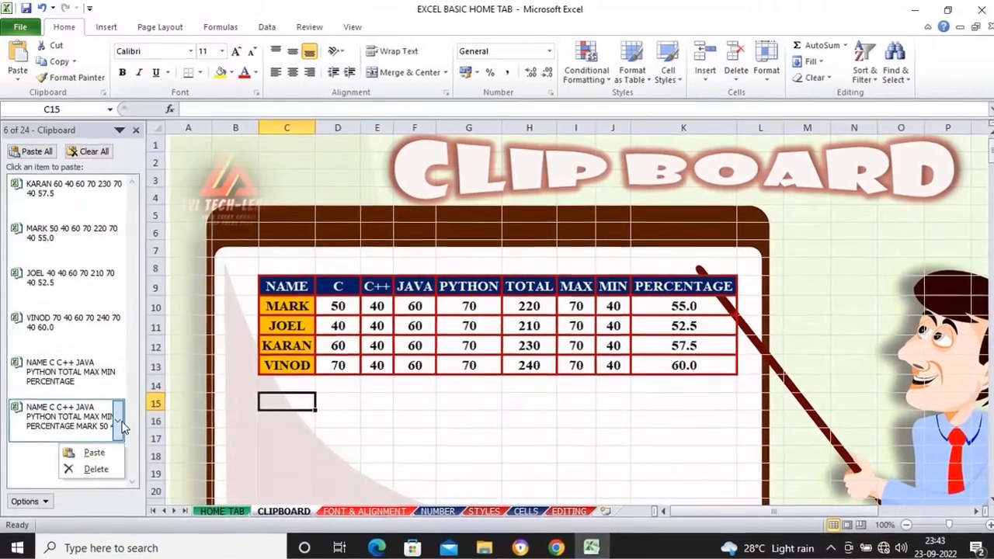
left_click(96, 469)
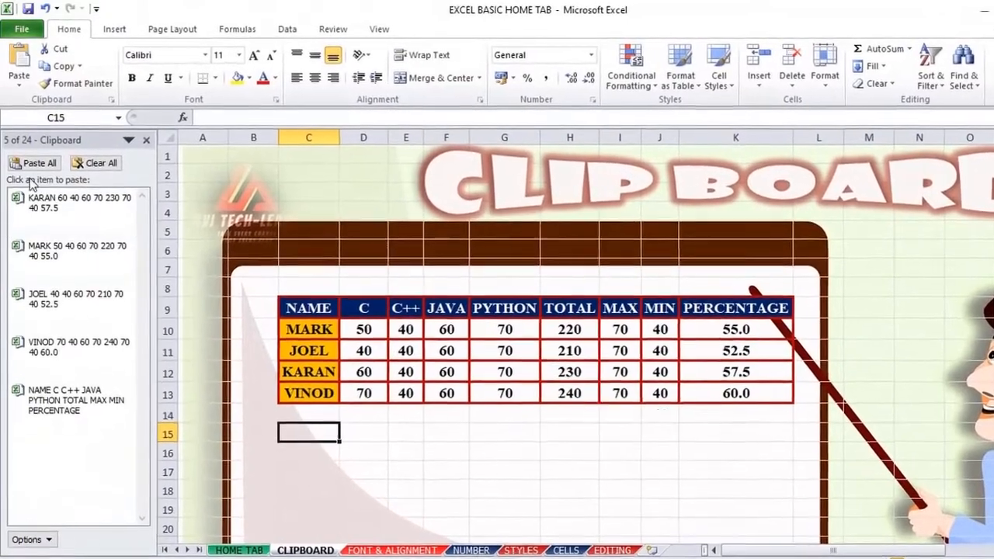
left_click(34, 163)
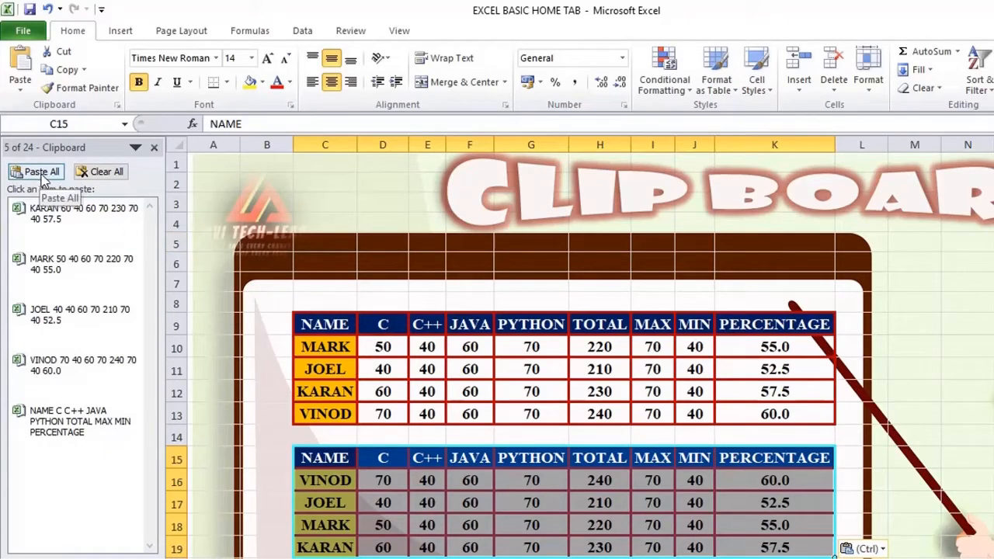
- Clear all items from the Office Clipboard and close its pane
left_click(101, 171)
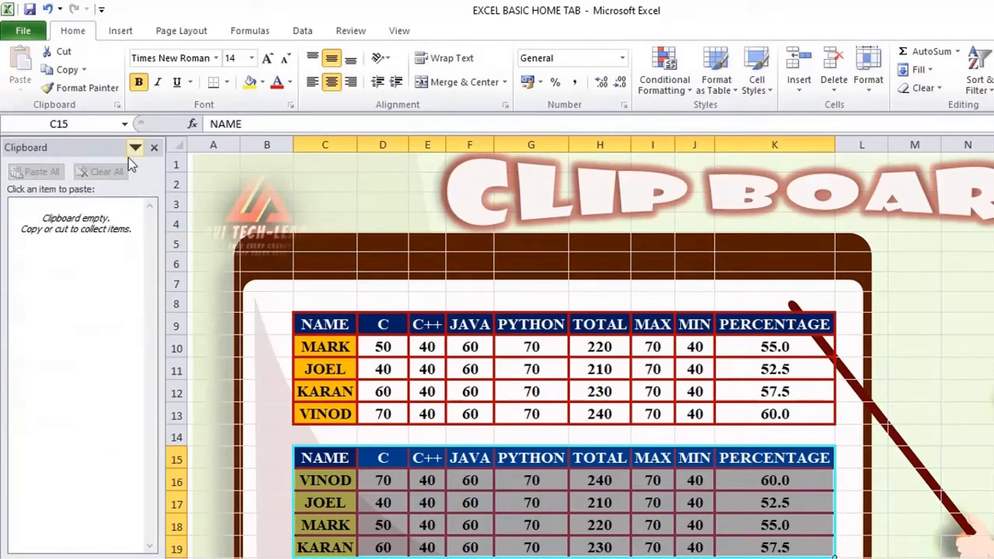
left_click(153, 147)
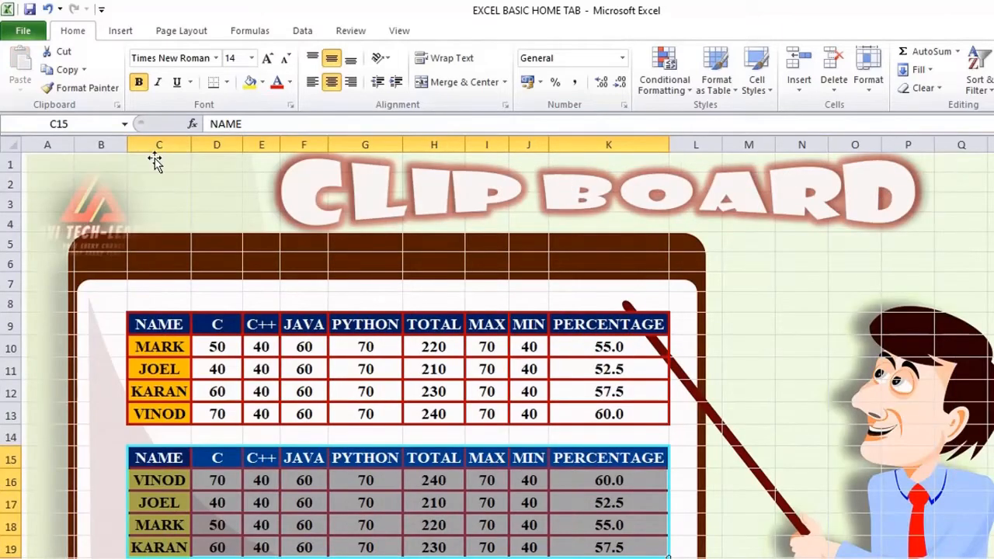
- Copy the pasted table in C15:K19 twice in a row to bring up the Office Clipboard, and close it again
key("ctrl+c")
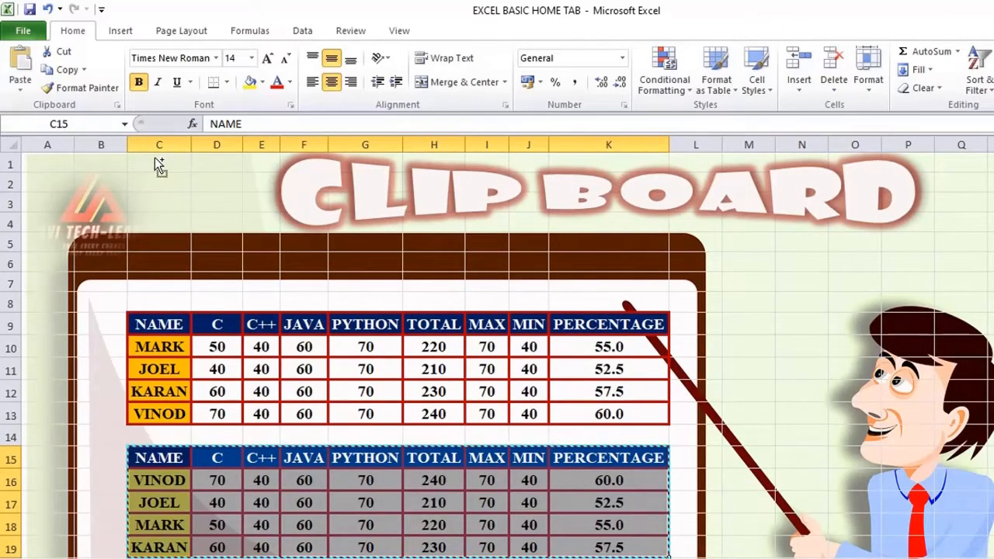
key("ctrl+c")
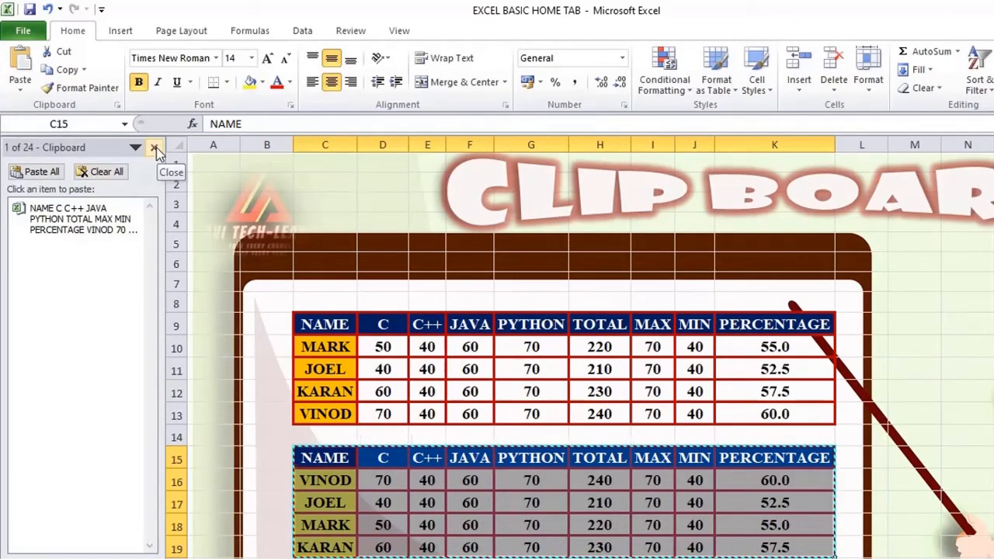
left_click(156, 148)
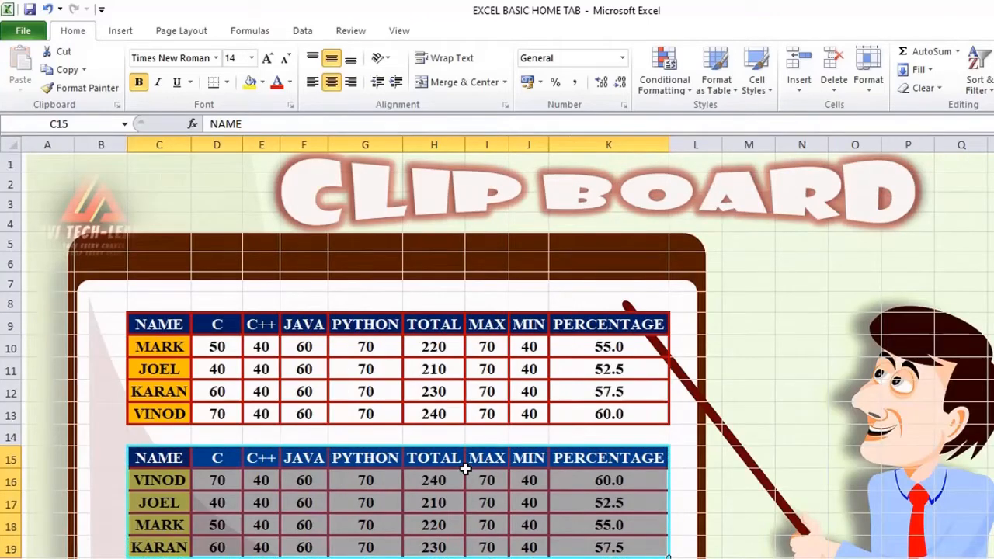
- Clear all contents and formatting from the pasted table in C15:K19
left_click(922, 87)
left_click(941, 104)
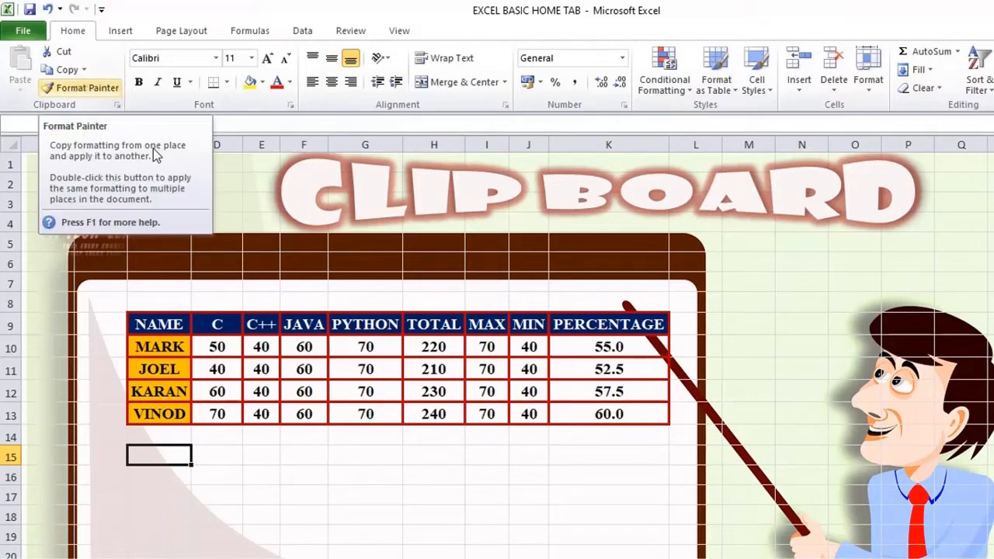
- Copy the marks table in C9:K13 and paste it at C15
left_click_drag(170, 326, 648, 412)
key("ctrl+c")
left_click(155, 457)
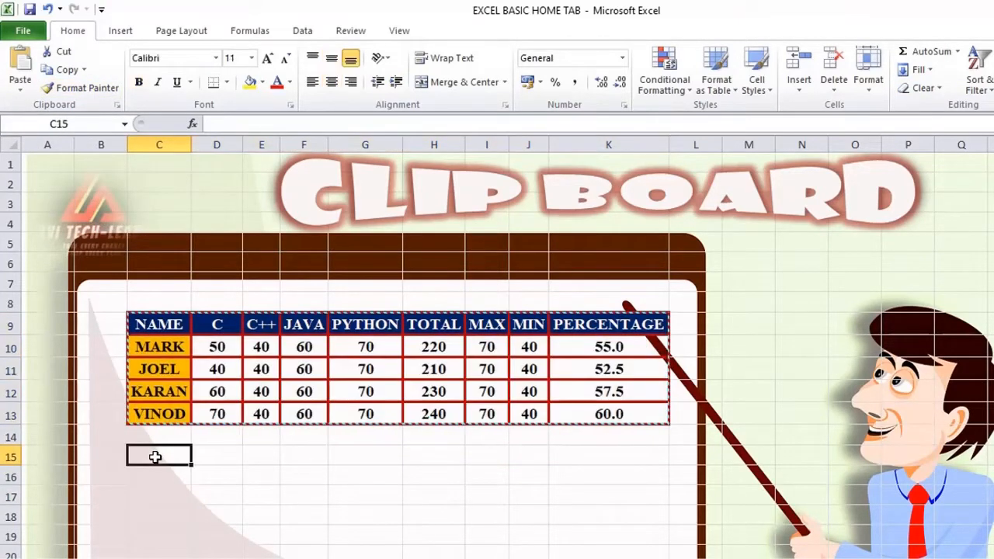
left_click(22, 67)
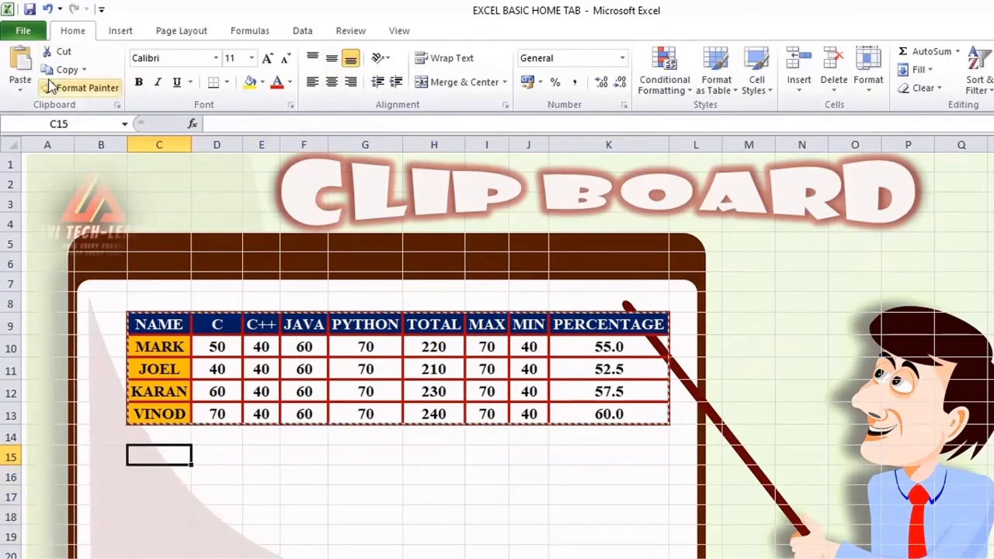
key("Return")
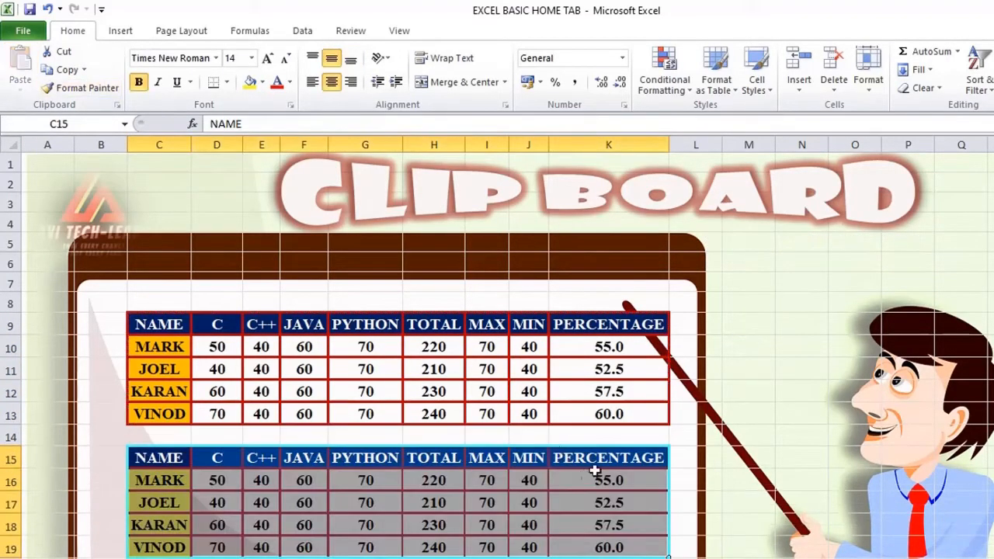
left_click(676, 439)
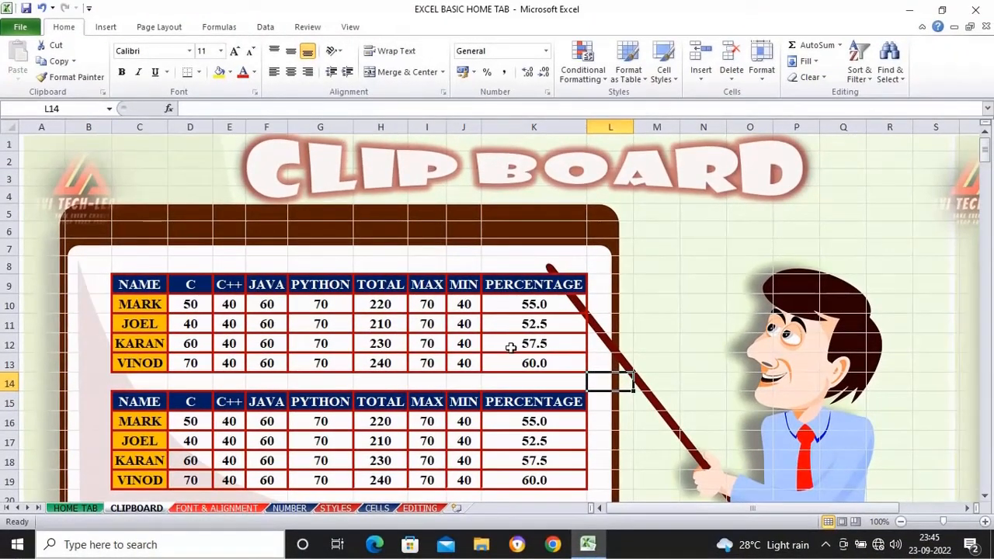
- Apply the format of blank cell G21 to the second table in C15:K19 with Format Painter
scroll(510, 348, "down", 1)
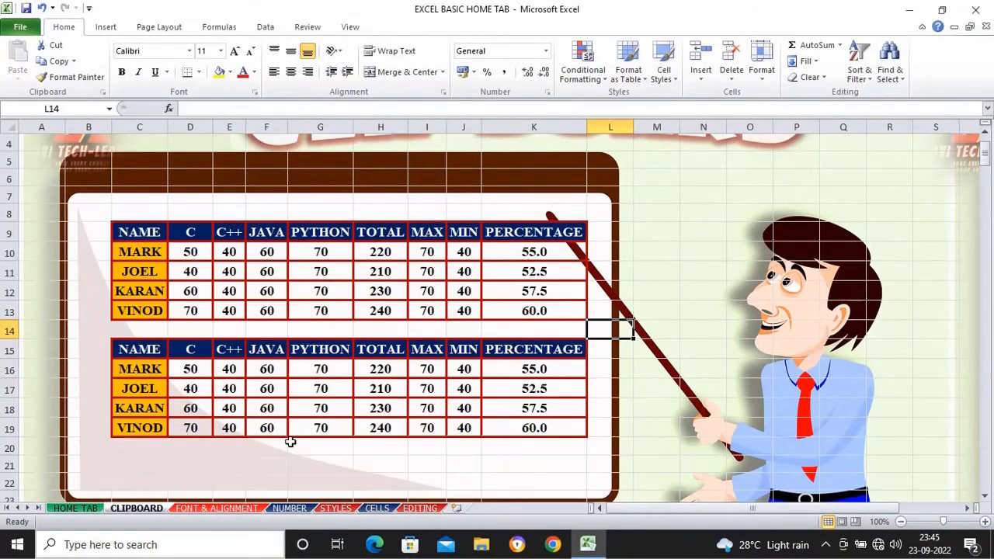
left_click(300, 465)
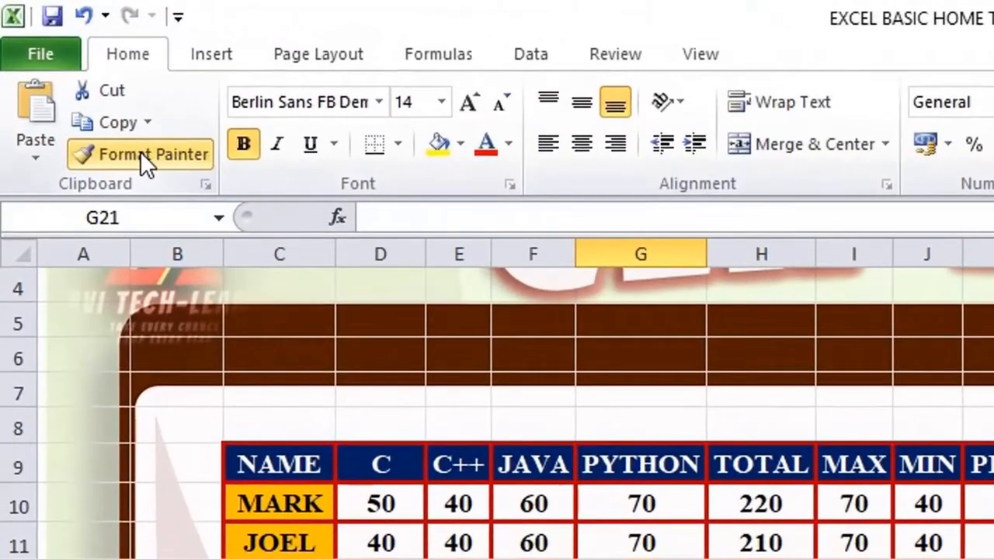
left_click(75, 83)
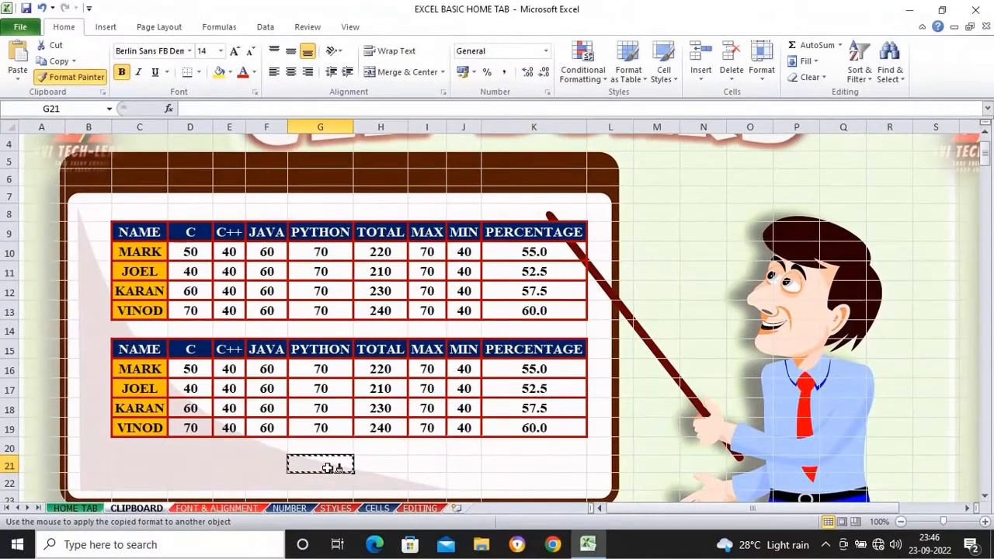
left_click(140, 350)
mouse_move(139, 349)
left_mouse_down()
mouse_move(360, 404)
mouse_move(512, 427)
left_mouse_up()
left_click(307, 463)
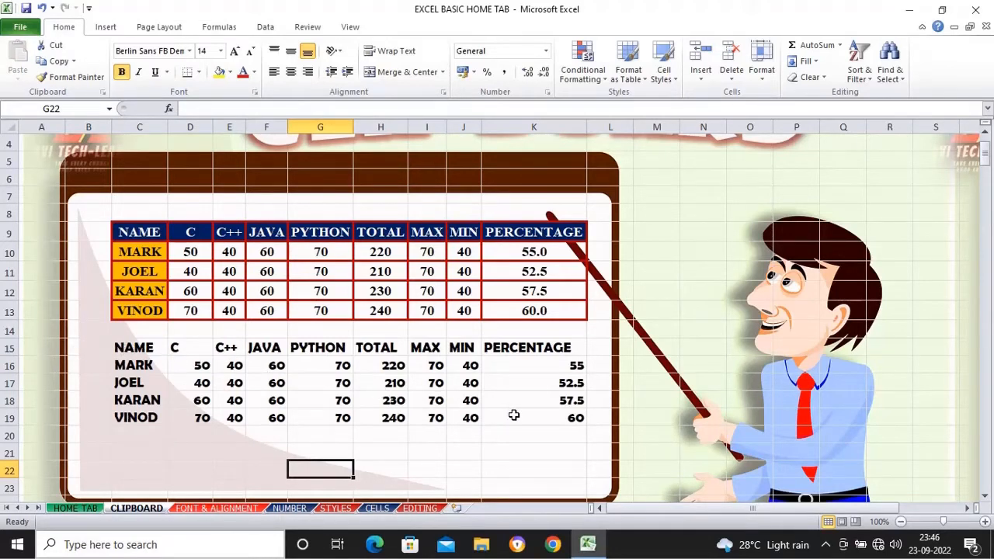
- Copy the header format of C9 onto the second table's header row C15:K15 with Format Painter
left_click(154, 232)
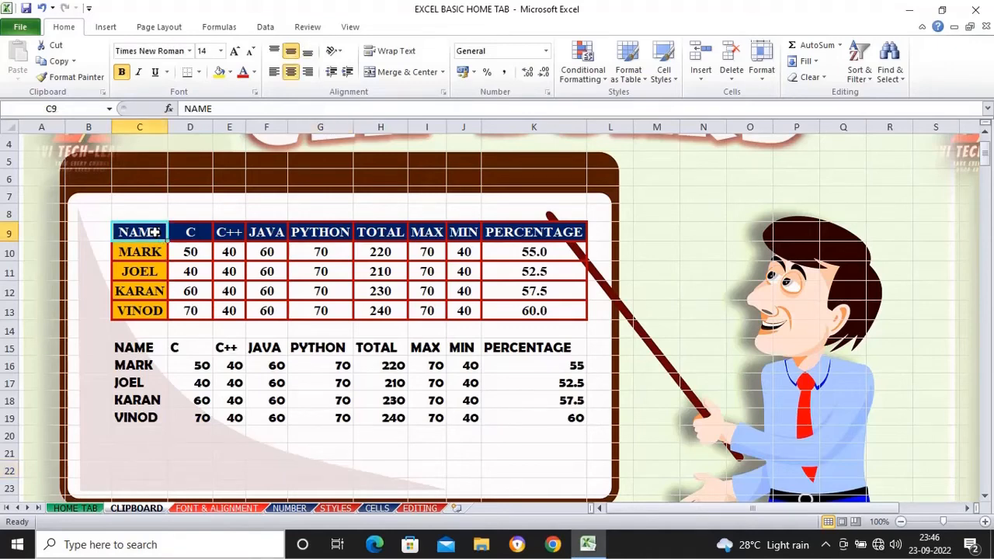
left_click(76, 77)
left_click_drag(135, 347, 559, 349)
- Copy the name cell format of C12 onto D17:K17 with Format Painter
left_click(151, 292)
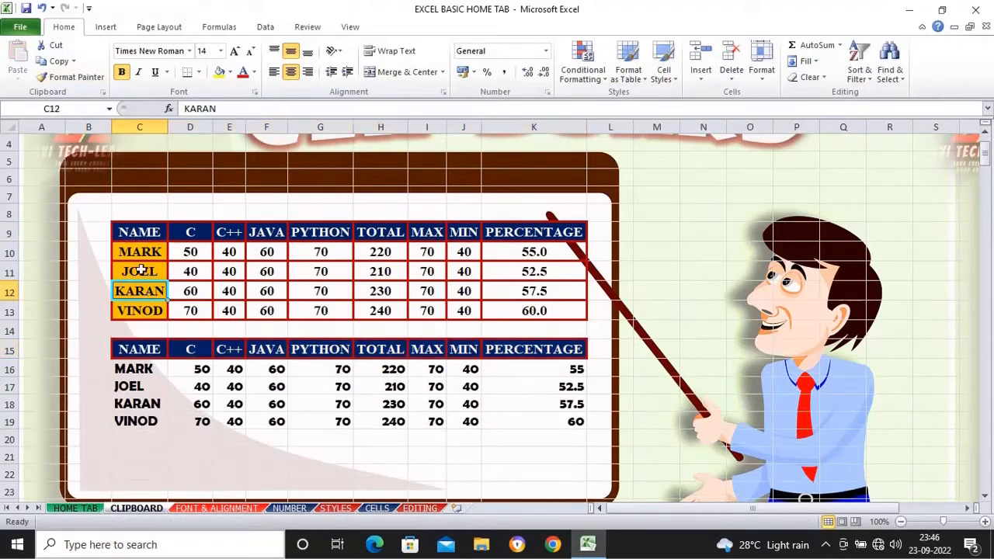
left_click(75, 78)
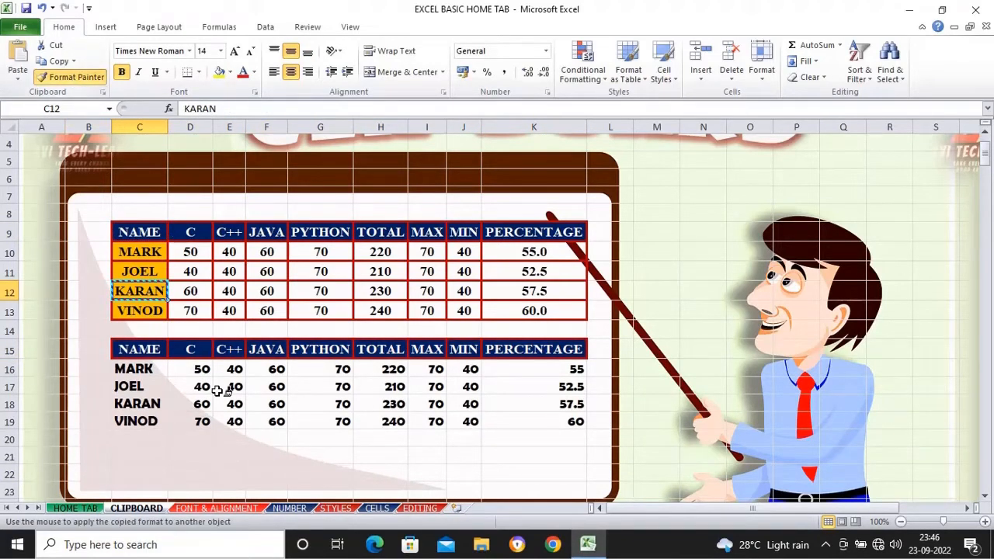
left_click_drag(201, 388, 526, 386)
left_click(453, 472)
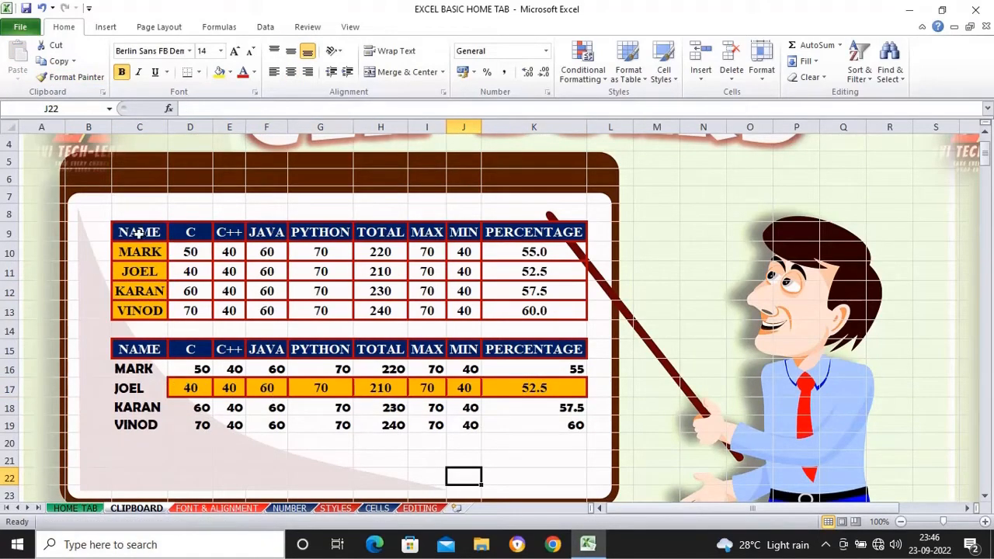
- Copy the formatting of the whole table C9:K13 onto the second table in C15:K19 with Format Painter
left_click_drag(138, 233, 575, 311)
left_click(75, 78)
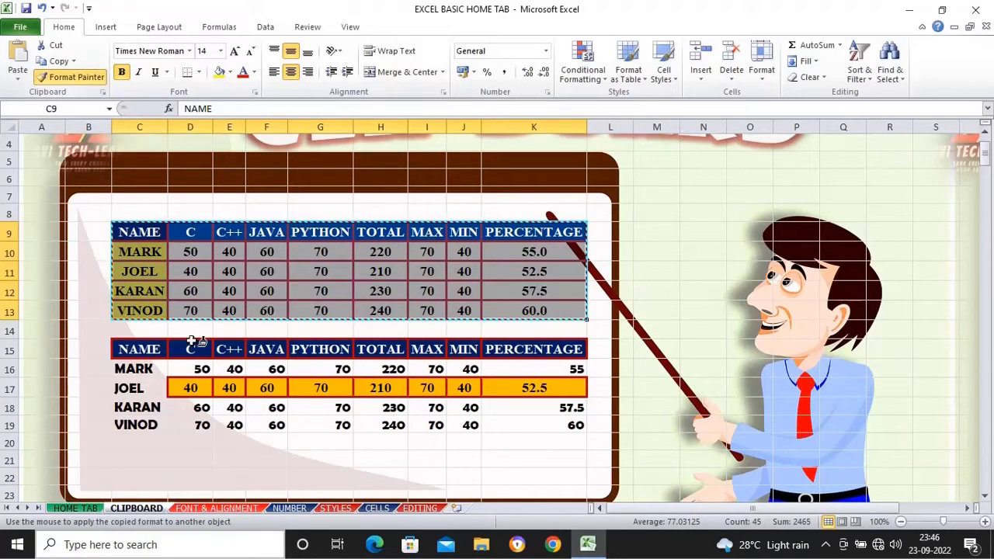
mouse_move(137, 349)
left_mouse_down()
mouse_move(439, 423)
mouse_move(526, 424)
left_mouse_up()
left_click(443, 478)
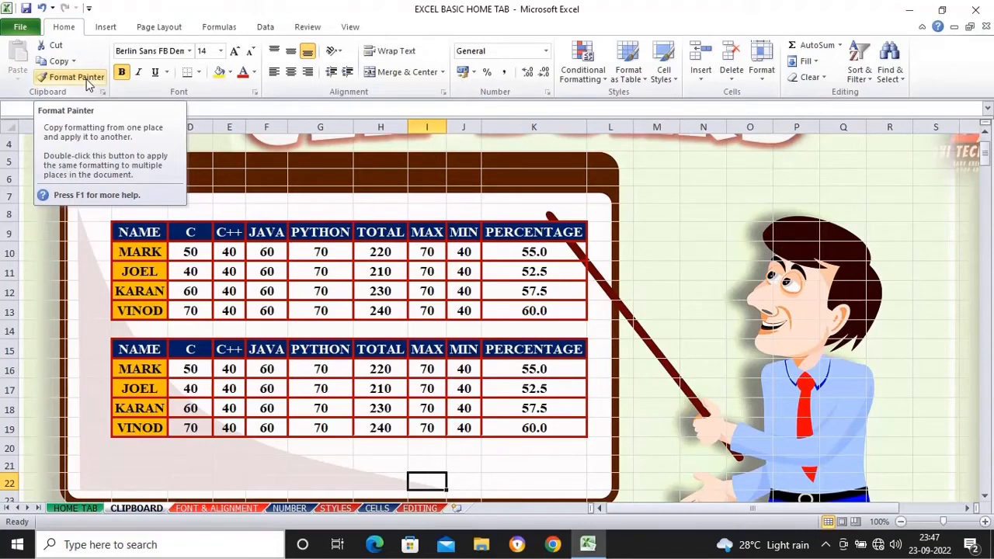
- Copy the marks table C9:K13 and paste it at C15 with the standard Paste option
left_click_drag(124, 232, 536, 310)
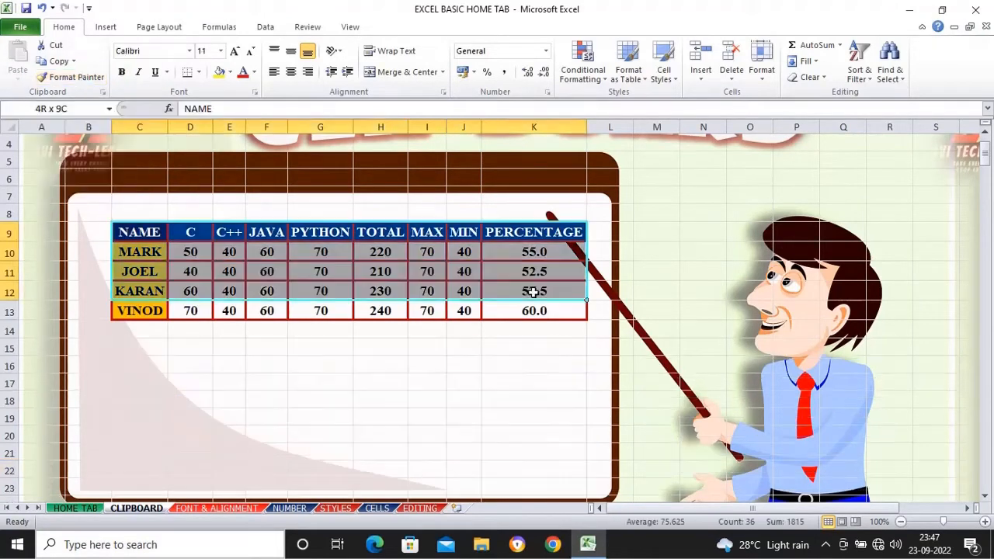
left_click(55, 66)
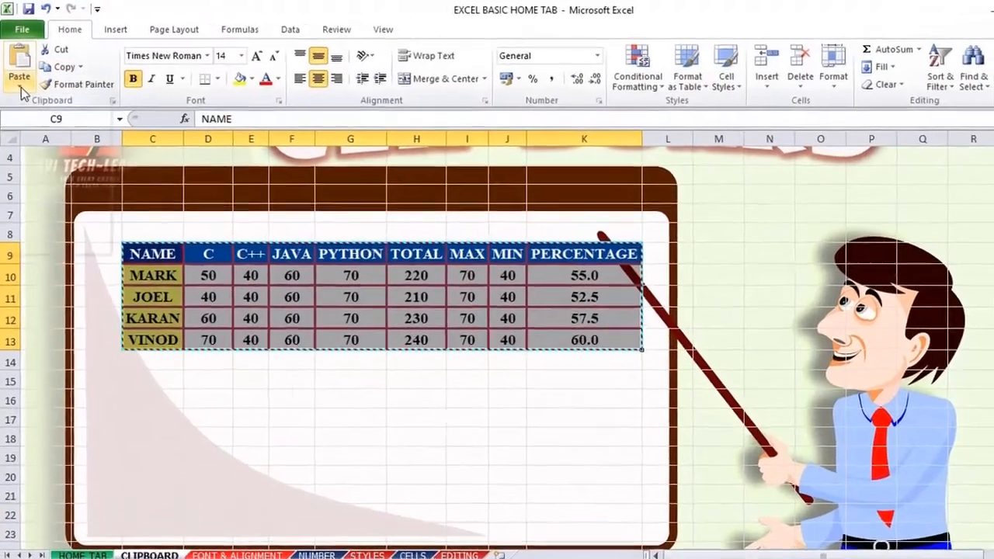
left_click(21, 92)
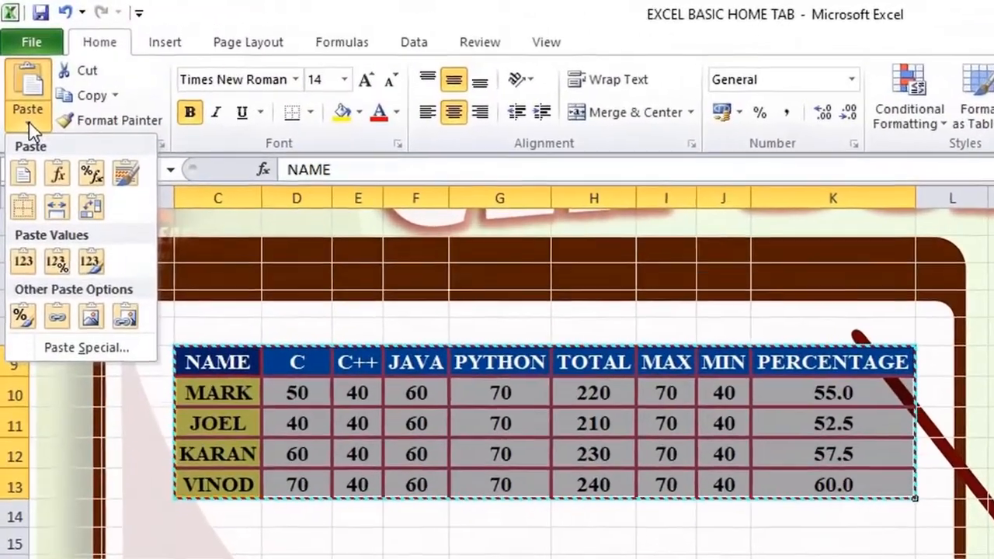
left_click(21, 92)
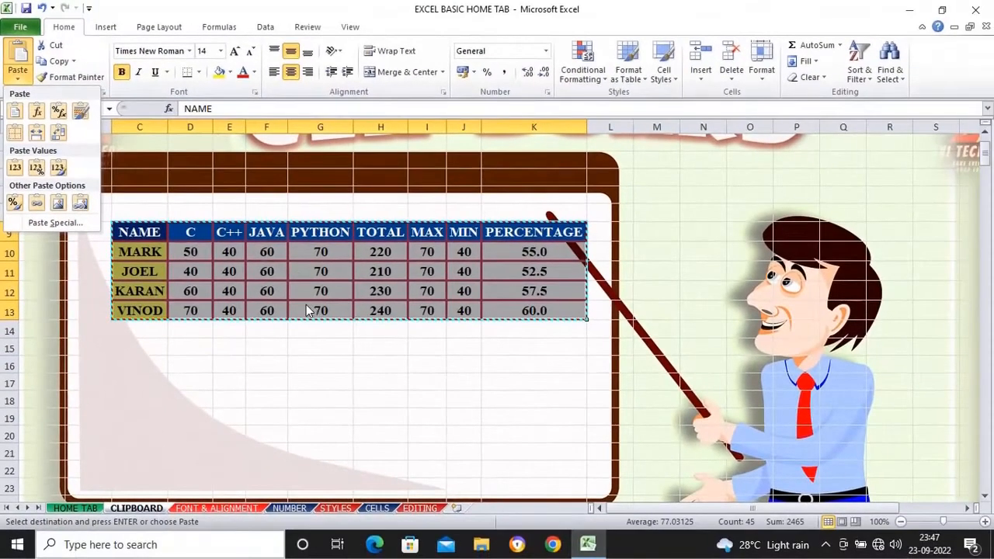
left_click(138, 347)
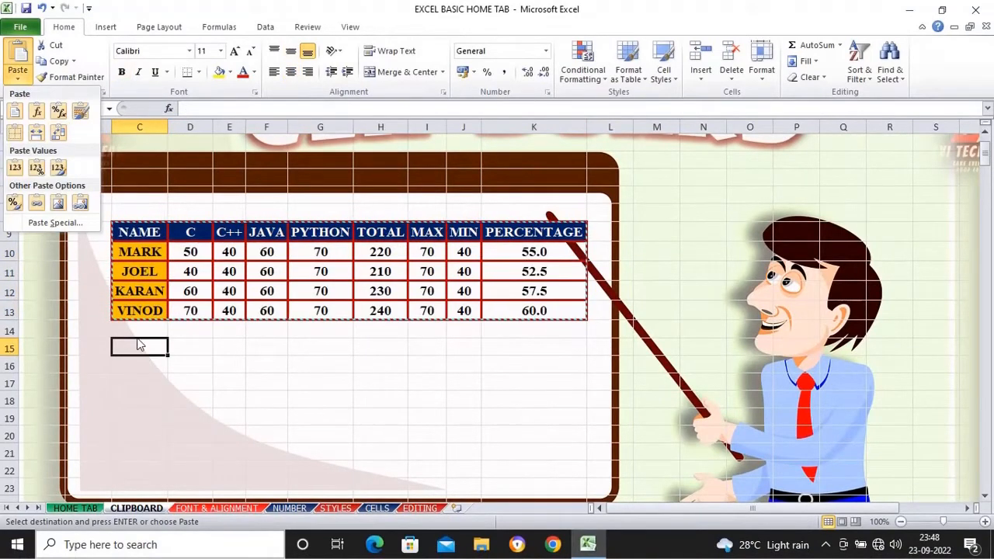
left_click(15, 112)
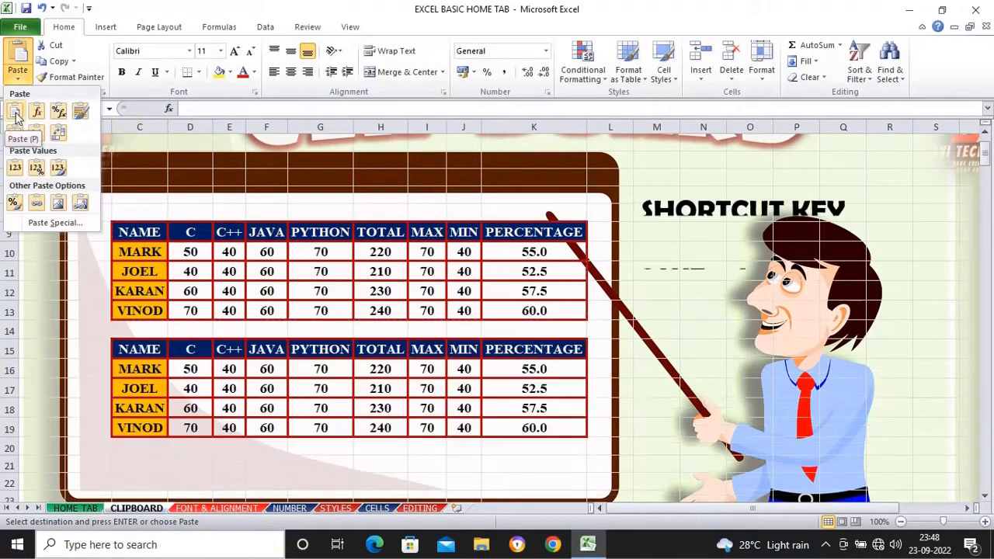
left_click(15, 112)
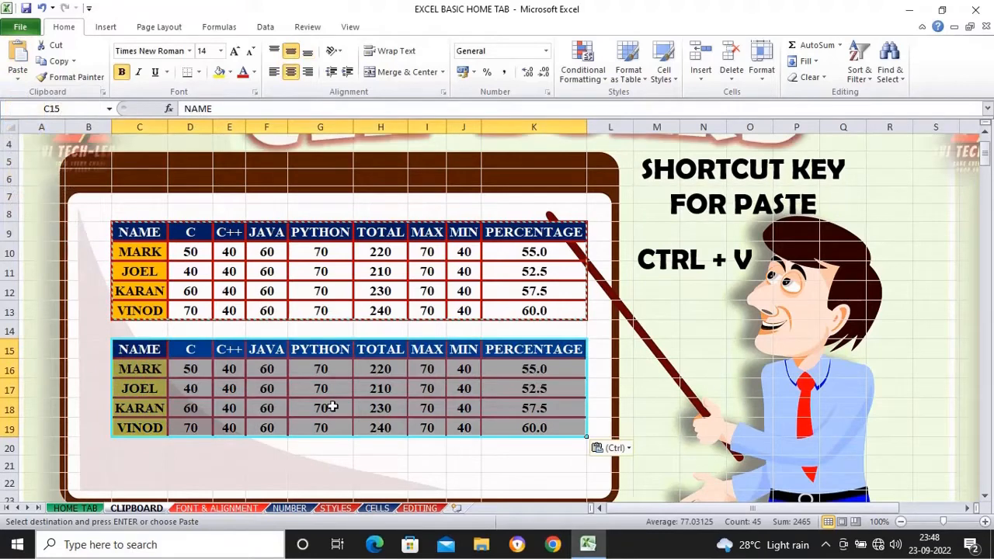
left_click(311, 460)
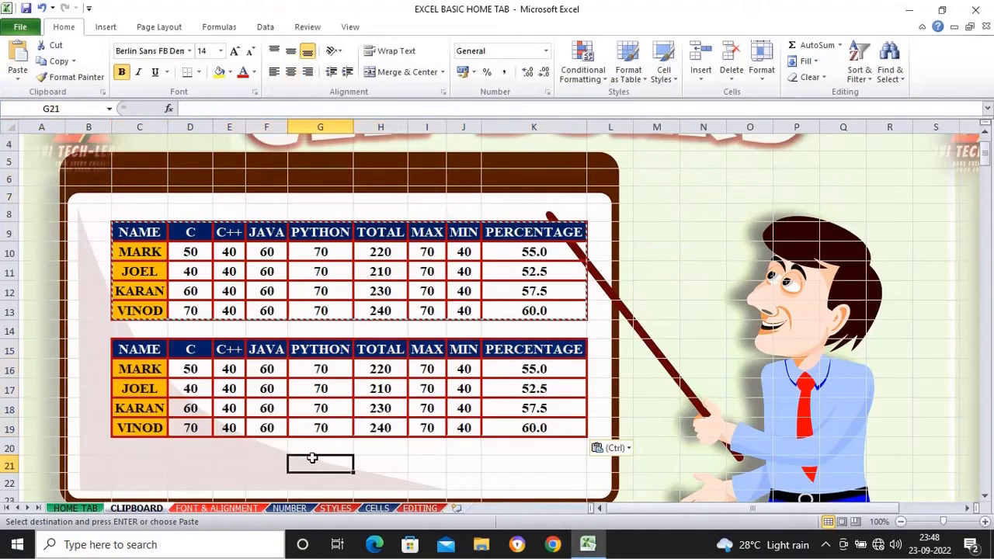
- Compare the TOTAL formulas in H16 and H10, and undo the pasted second table
left_click(383, 371)
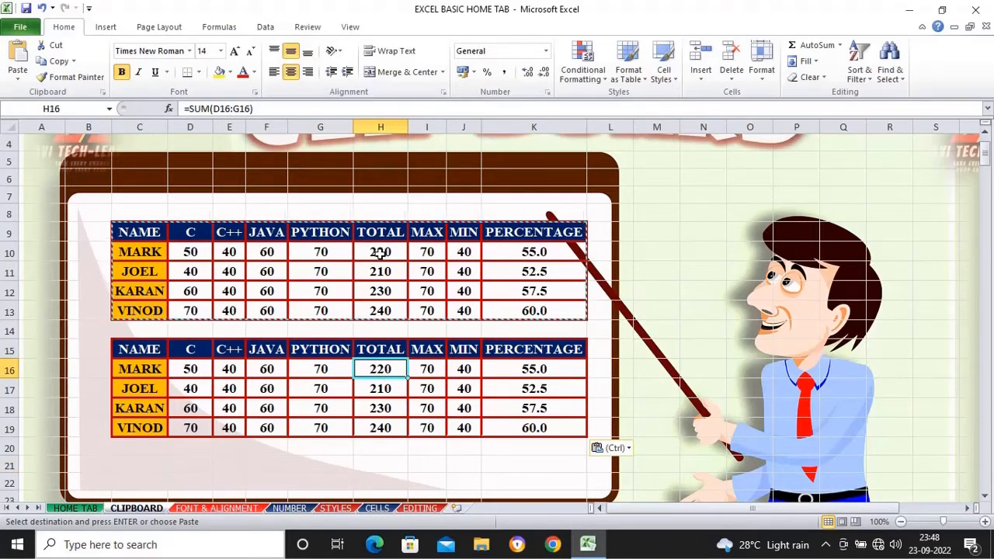
left_click(382, 254)
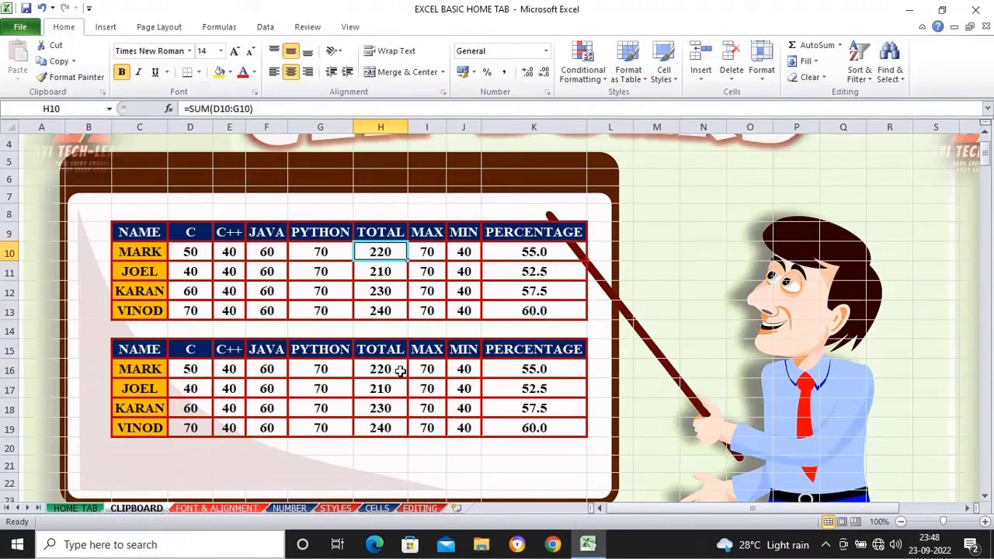
left_click(399, 371)
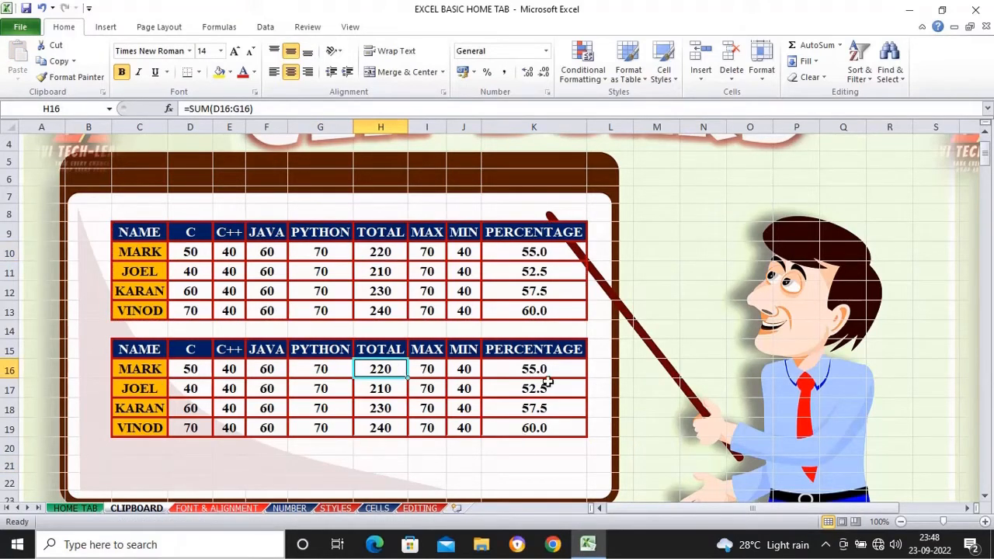
key("ctrl+z")
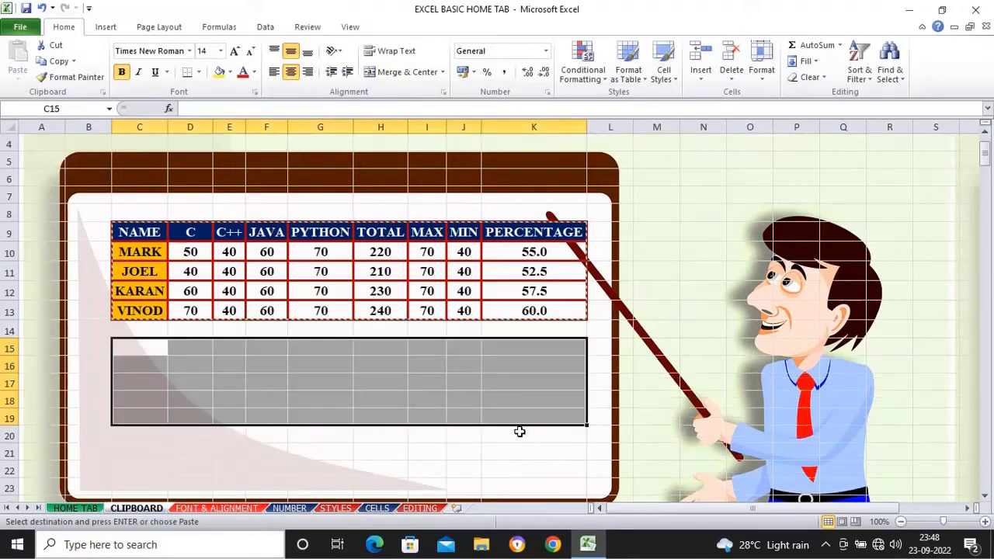
- Paste the copied marks table at C15 with the Formulas paste option
left_click(146, 350)
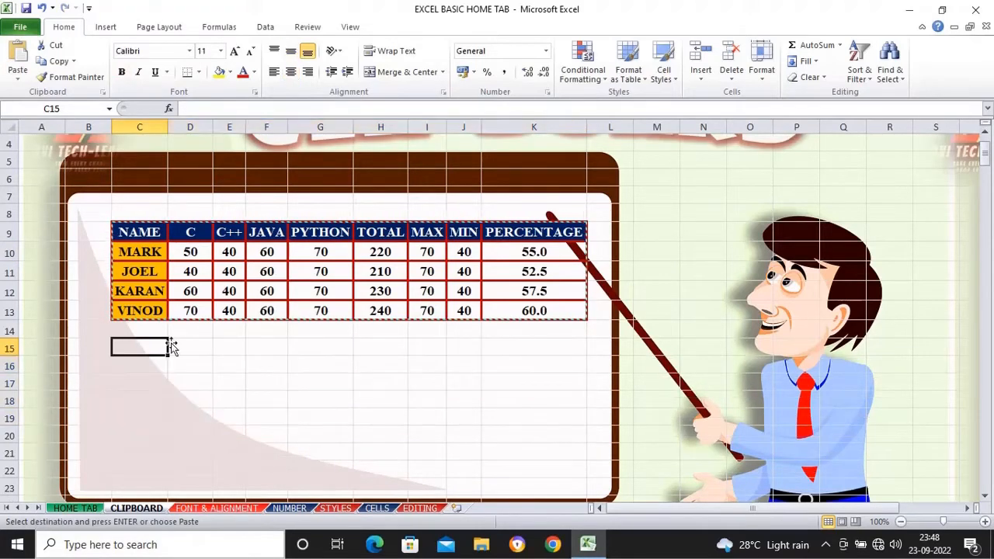
left_click(19, 80)
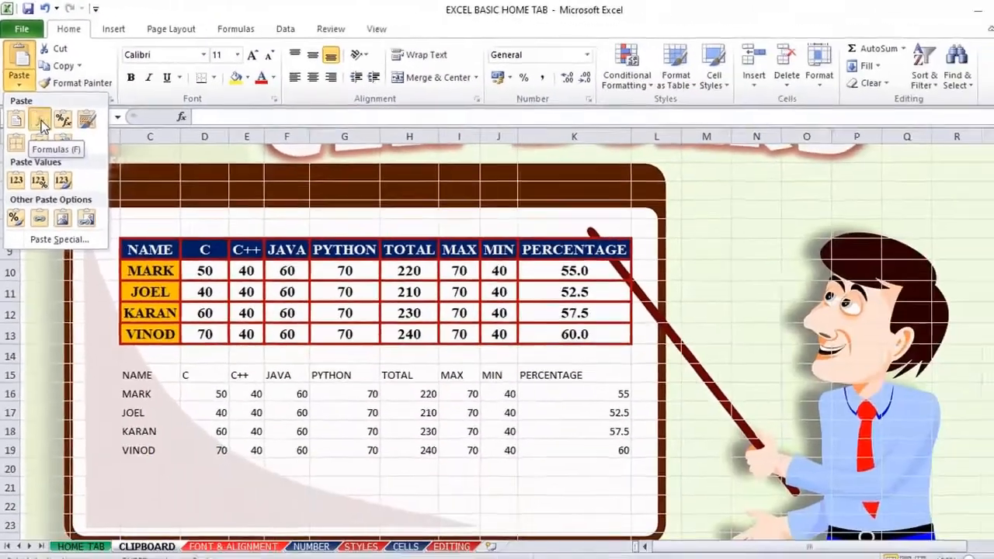
left_click(76, 223)
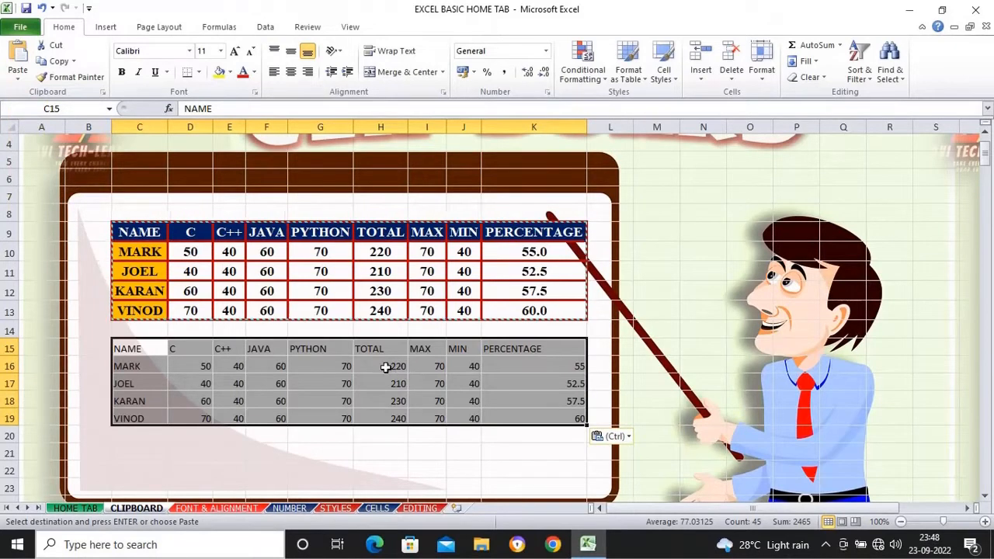
- Inspect the formulas in the pasted table's TOTAL, MAX, MIN and PERCENTAGE cells
left_click(386, 366)
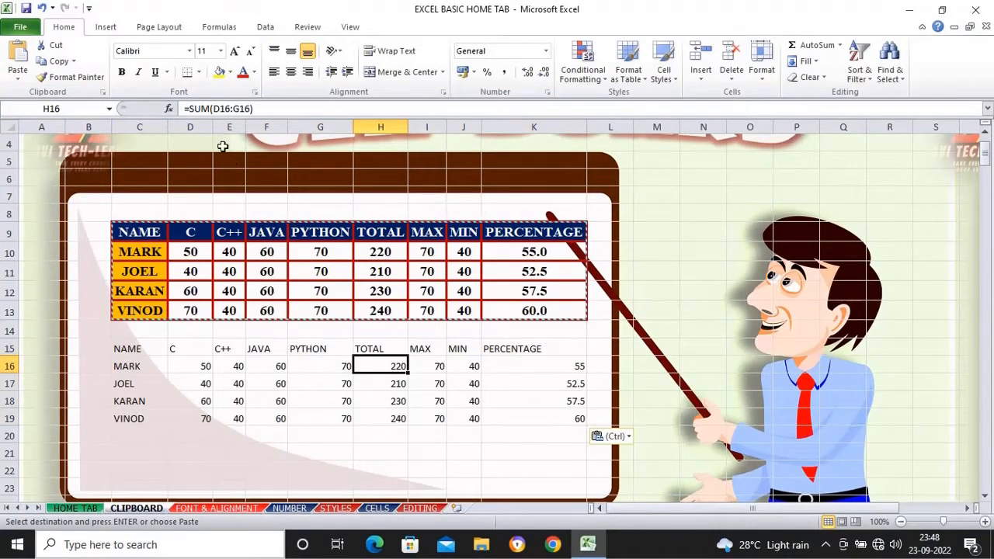
left_click(439, 367)
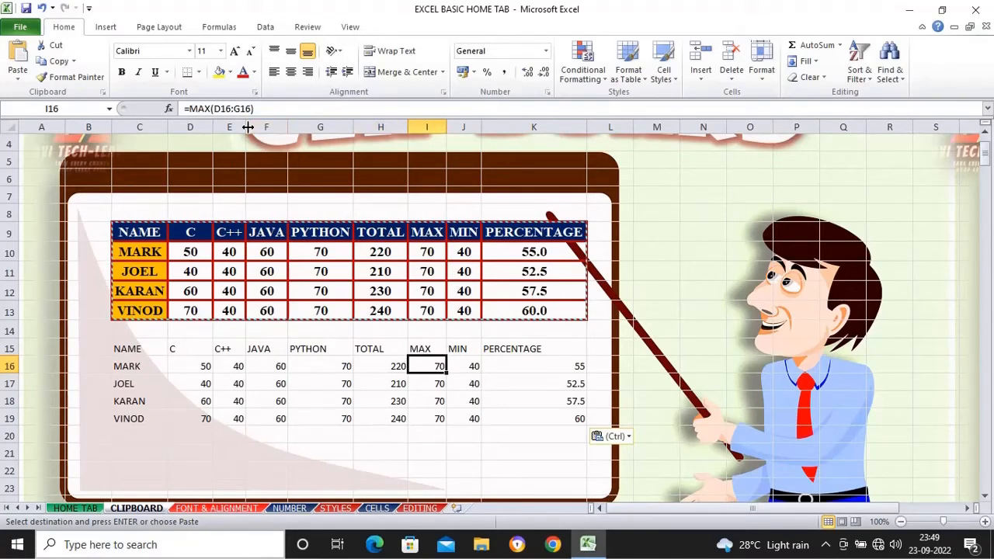
left_click(467, 366)
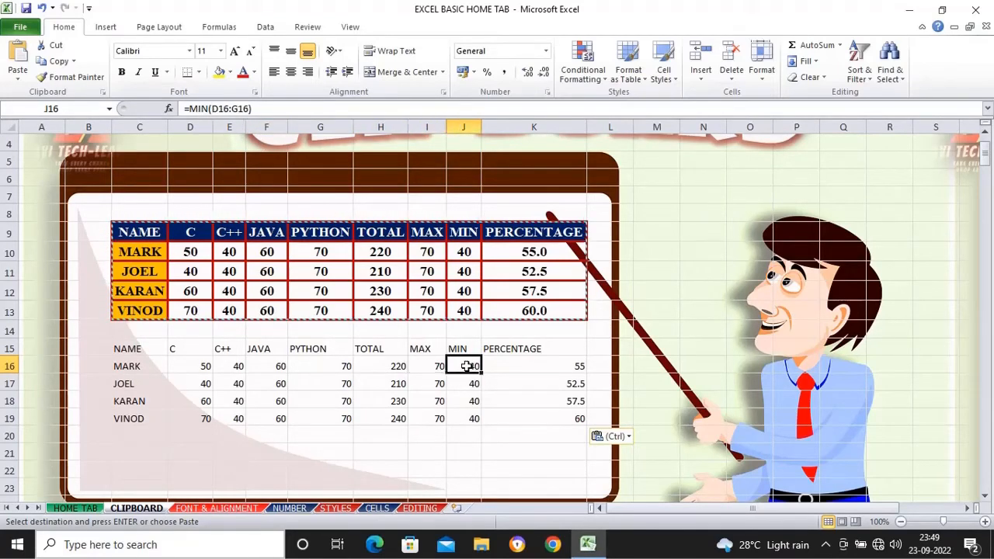
left_click(558, 370)
left_click(517, 400)
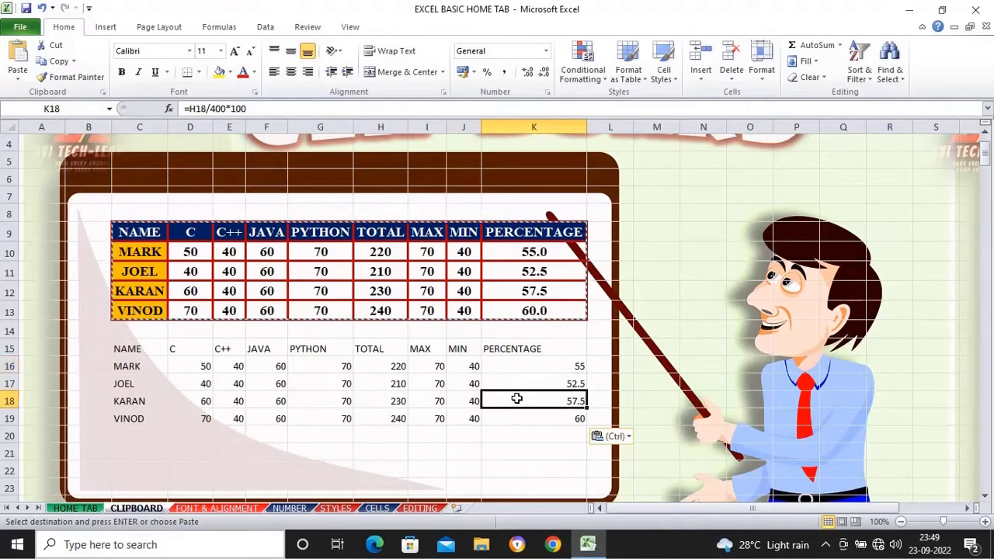
- Remove the pasted formula table from C15:K19
left_click(136, 349)
left_click_drag(136, 348, 528, 428)
key("Delete")
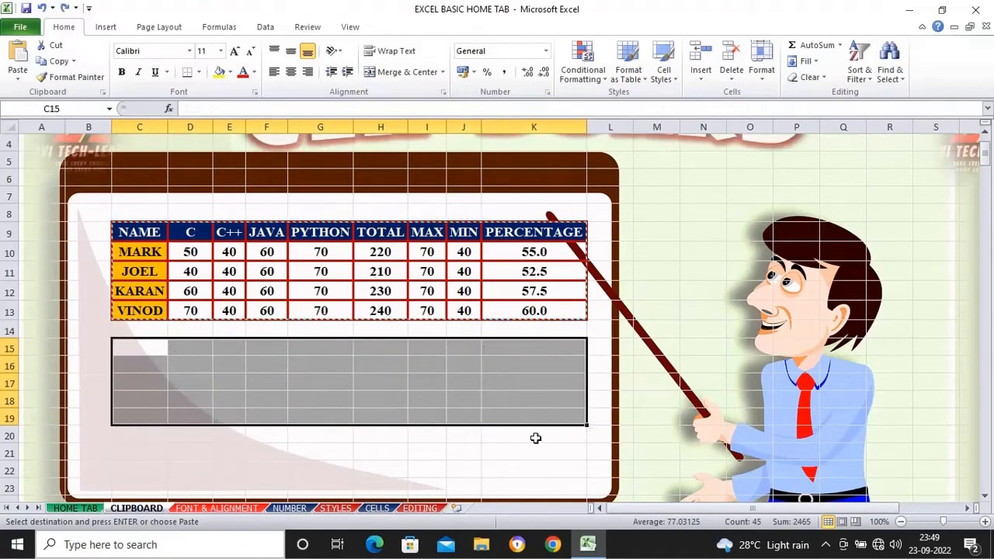
- Paste the marks table as formulas at C15 once more and undo the paste
left_click(18, 78)
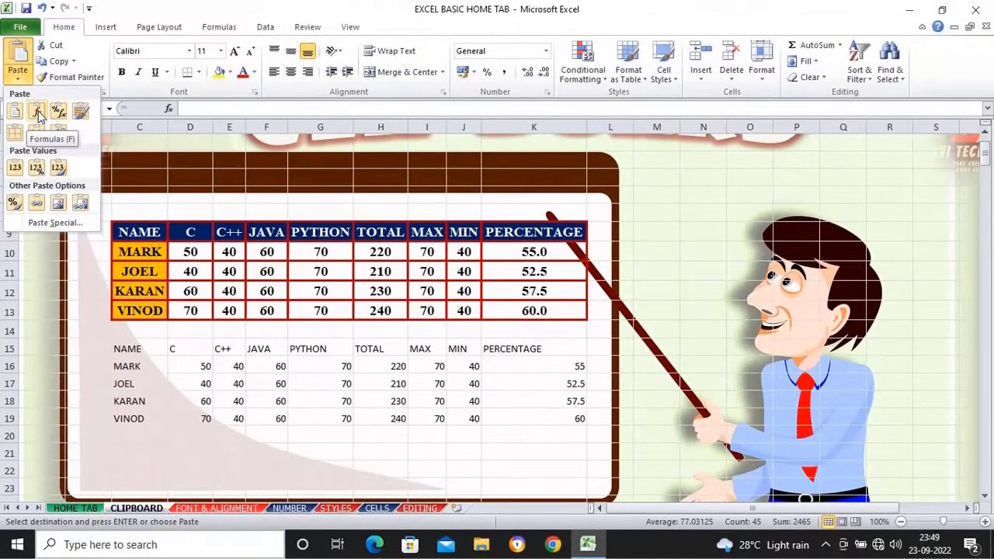
left_click(37, 111)
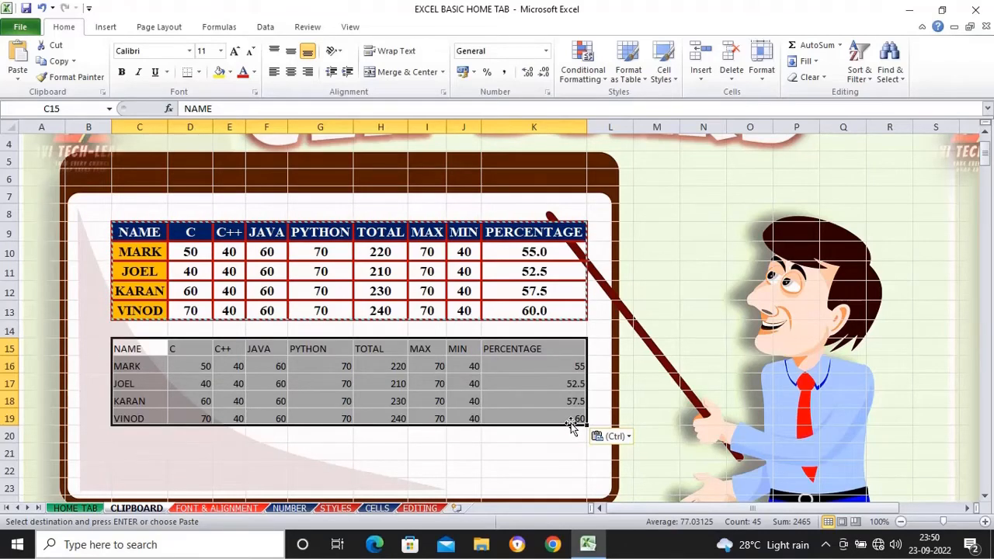
key("ctrl+z")
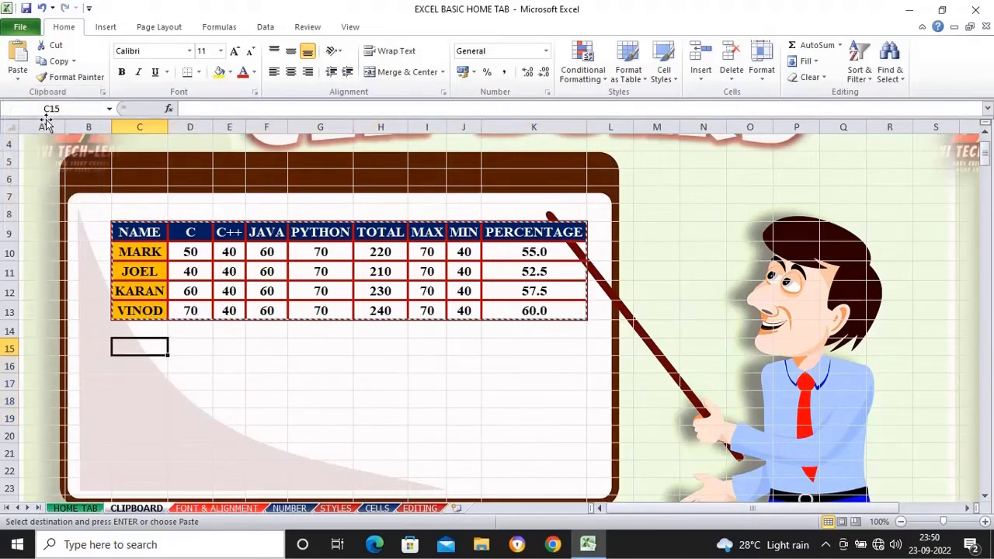
- Try pasting the marks table at C15 with Formulas & Number Formatting, and separately with Keep Source Formatting
left_click(19, 78)
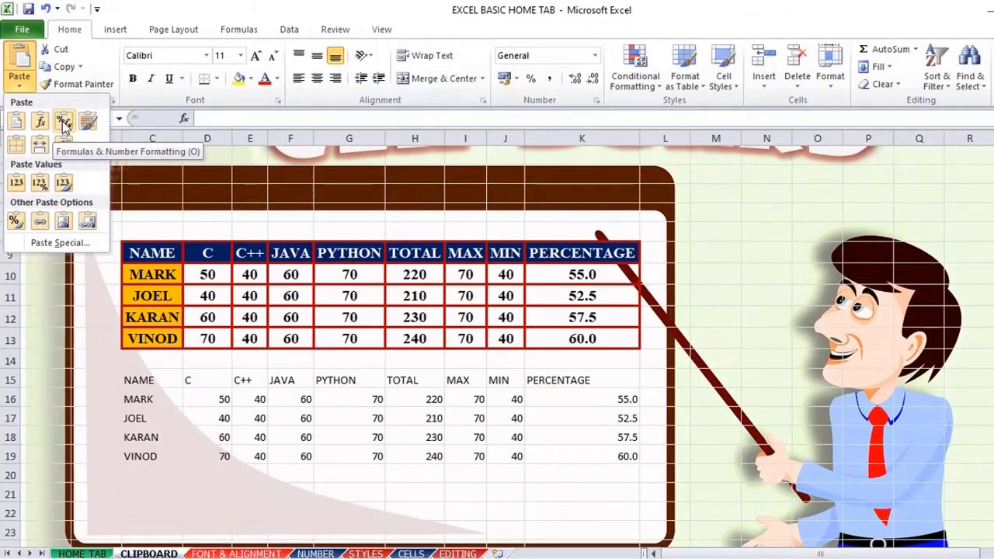
left_click(64, 125)
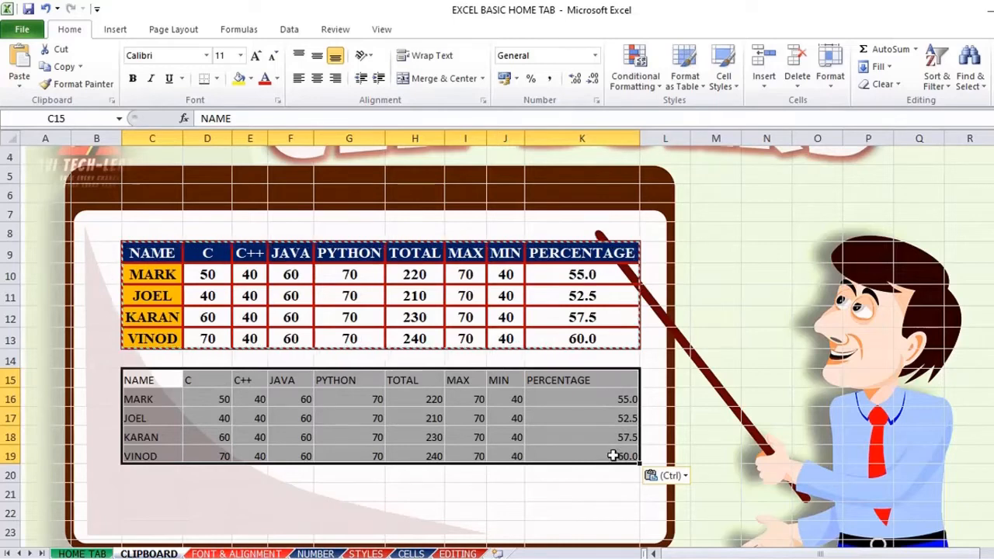
left_click(19, 78)
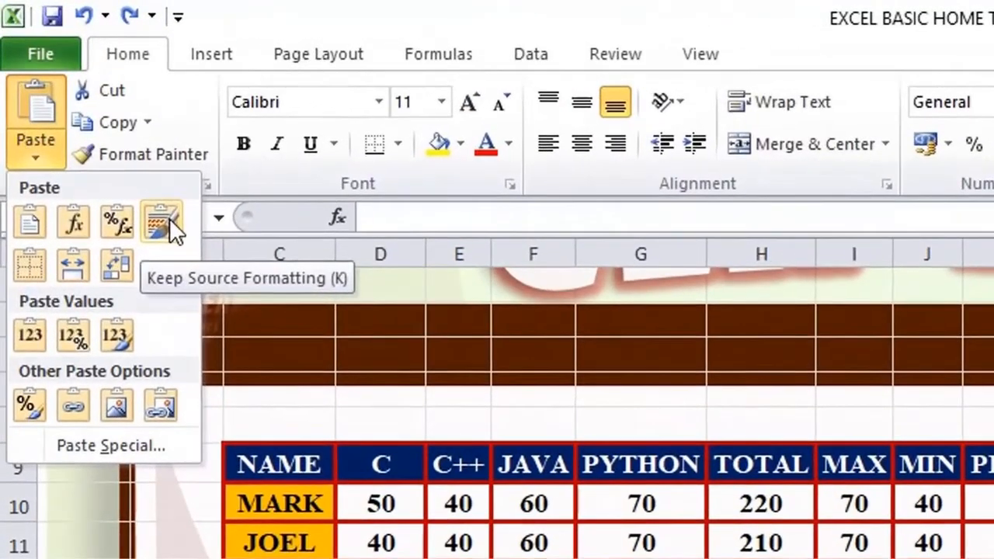
left_click(169, 219)
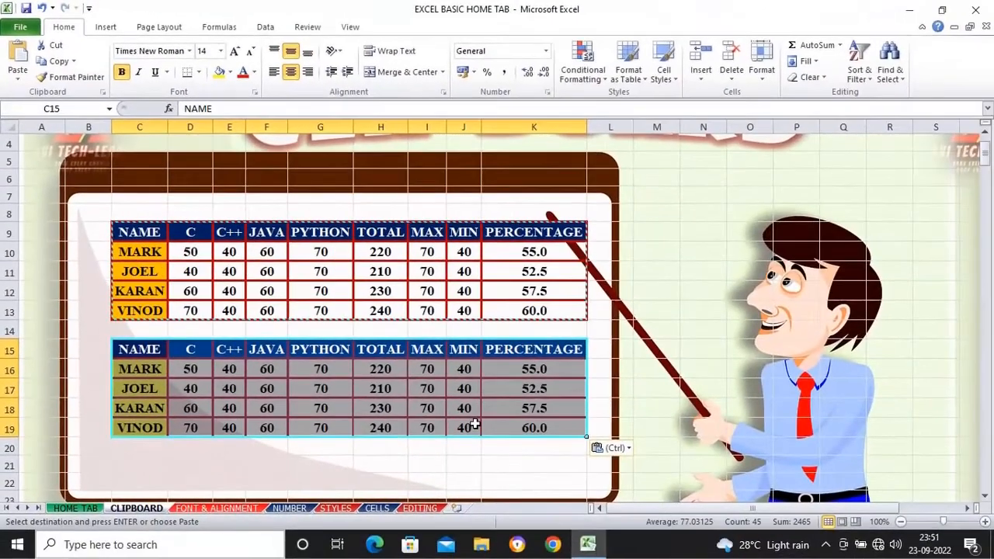
- Paste the copied table at C15 with the No Borders option and undo it
left_click(511, 374)
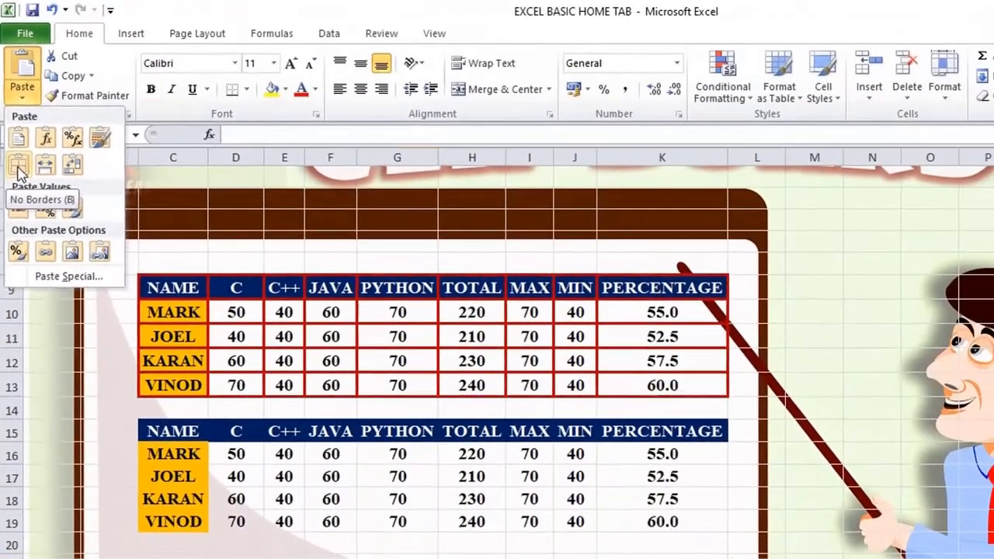
left_click(21, 170)
key("ctrl+z")
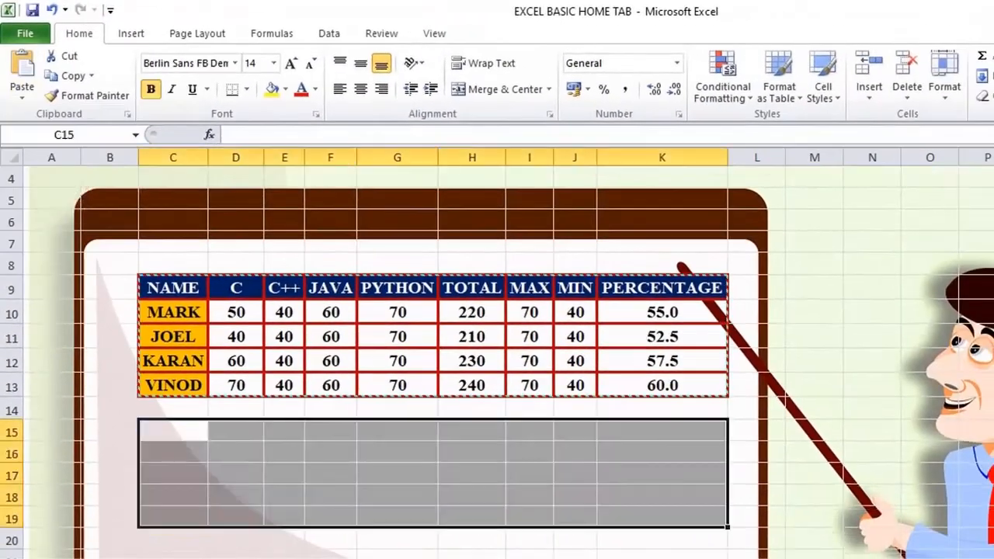
- Select C15, paste the copied table there with the Formulas option, and undo that paste
left_click(173, 431)
left_click(24, 101)
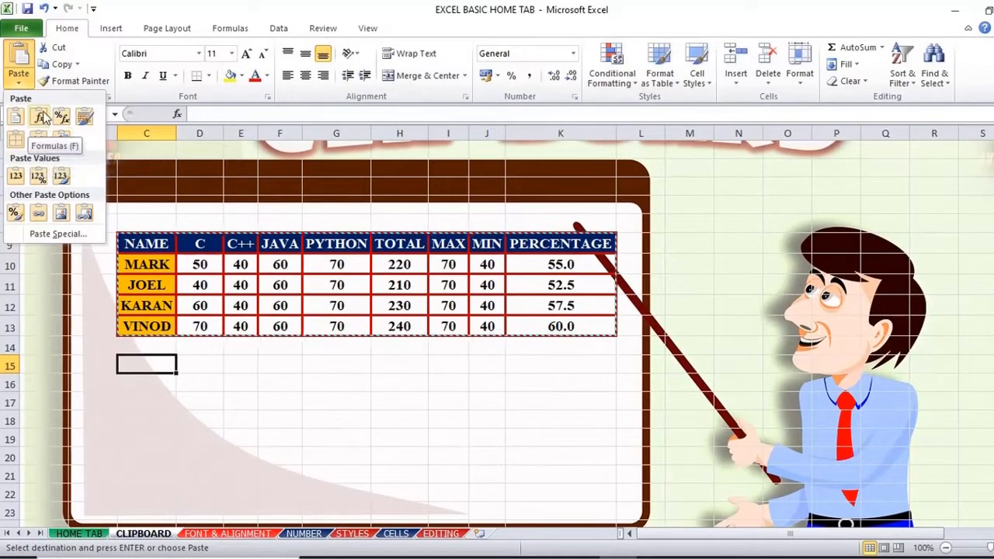
left_click(40, 117)
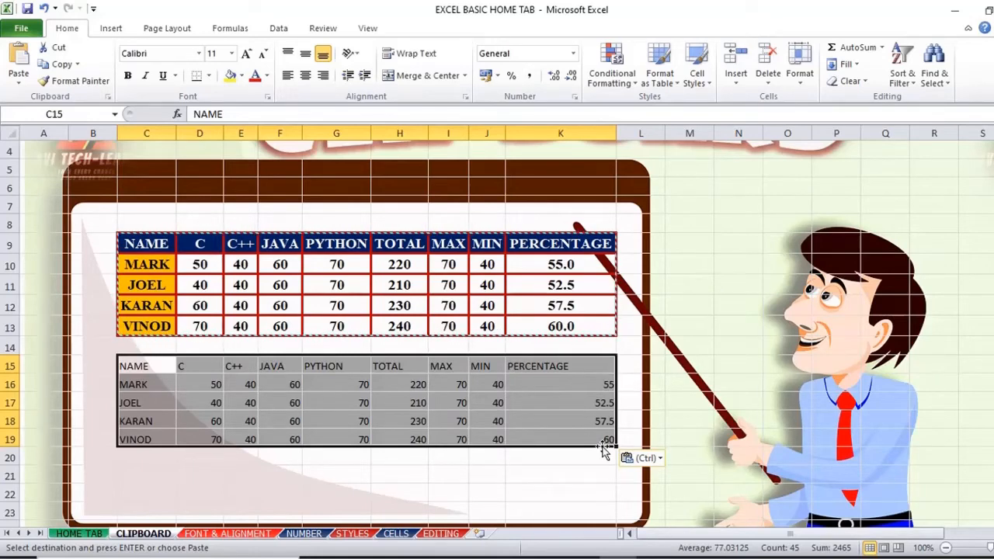
key("ctrl+z")
- Copy the names in C10:C13 and paste them at C15 with the Transpose option
left_click(21, 88)
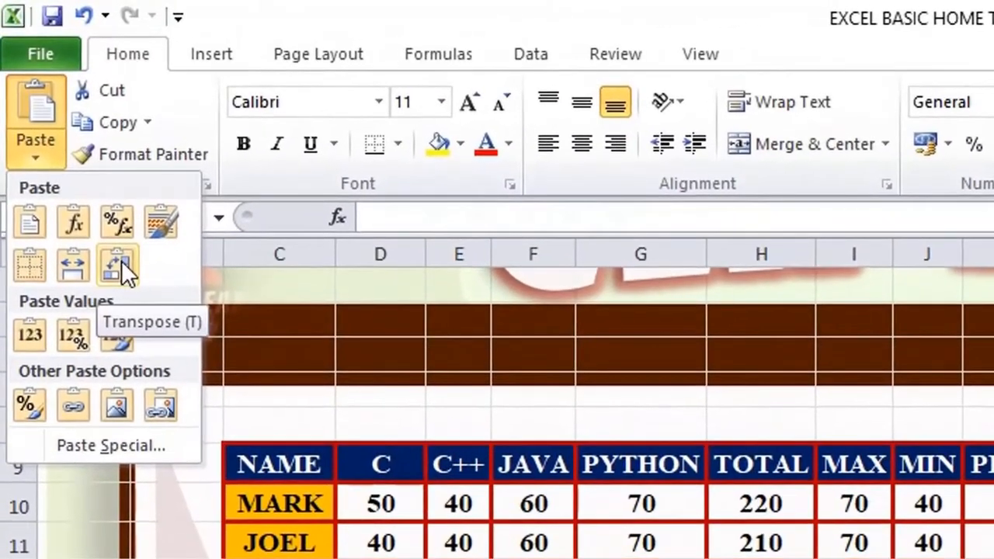
left_click(277, 393)
scroll(277, 393, "down", 1)
left_click_drag(277, 393, 284, 511)
left_click(86, 120)
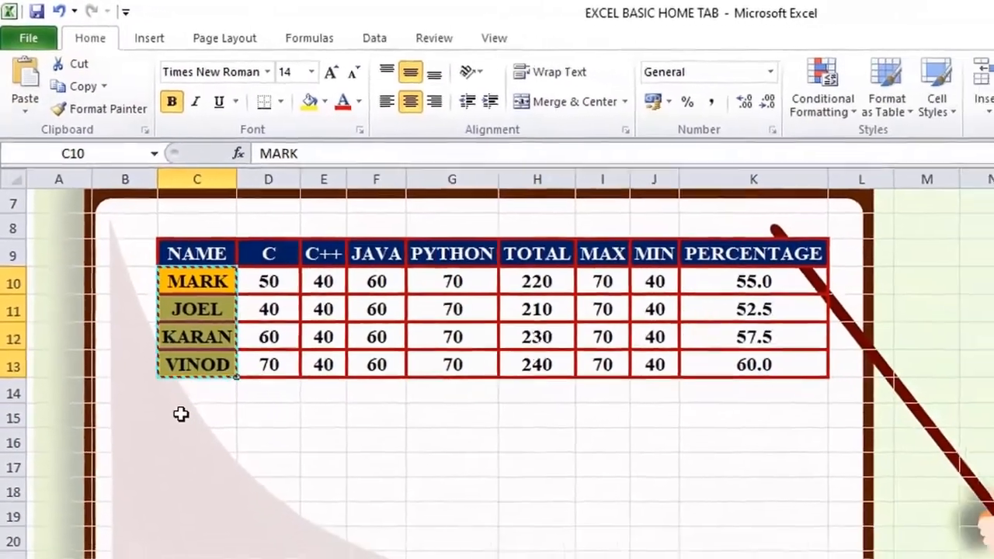
left_click(209, 474)
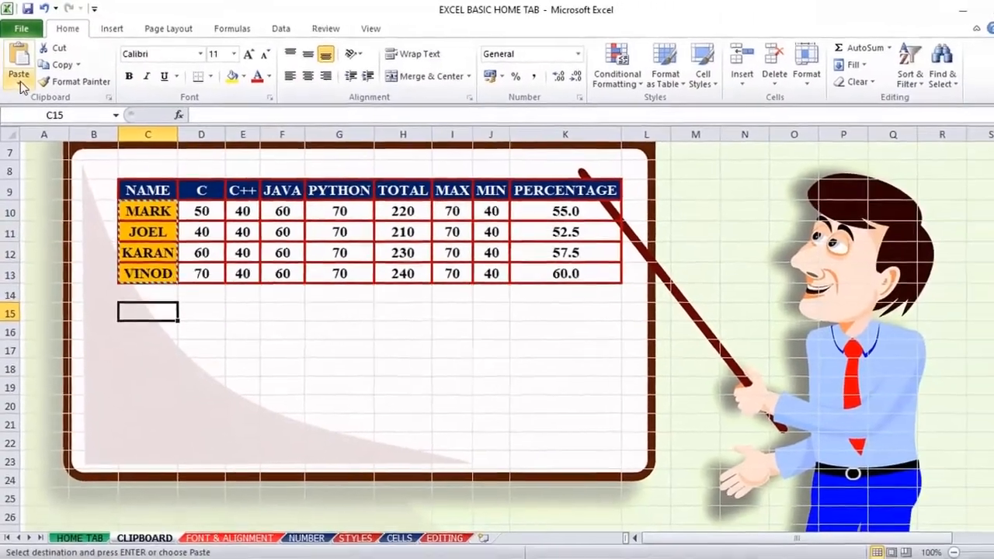
left_click(20, 86)
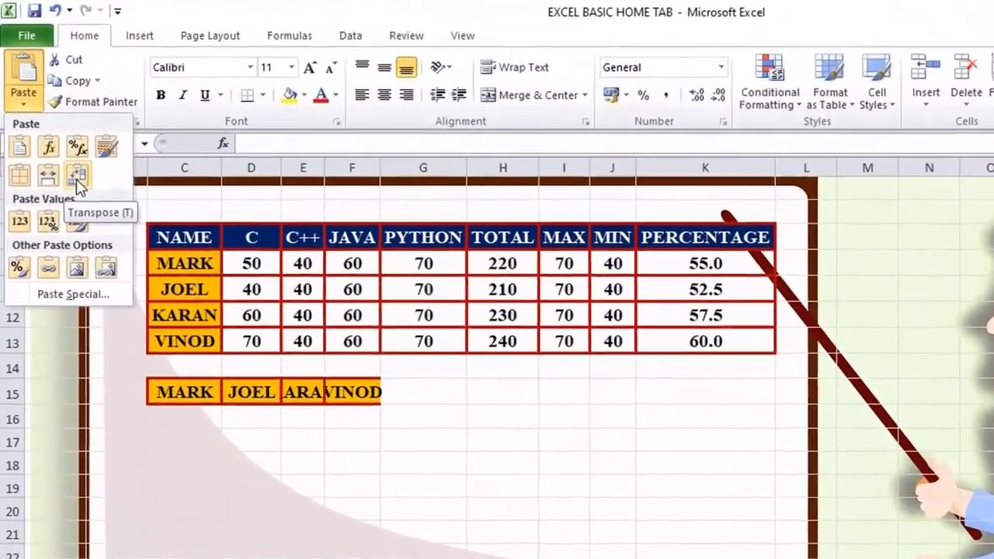
left_click(77, 177)
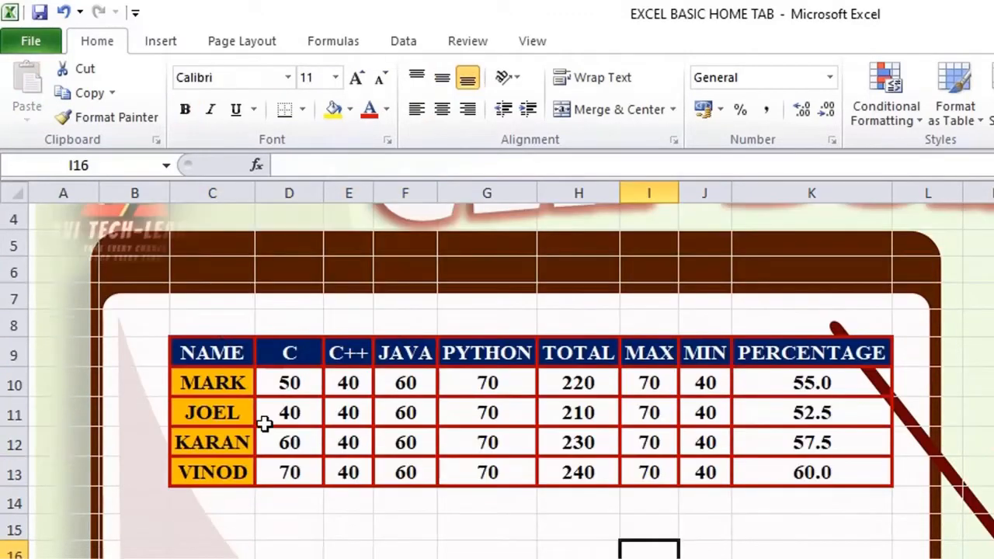
- Copy the marks table C9:K13 and paste it at C15 with the Values option
left_click_drag(220, 353, 795, 471)
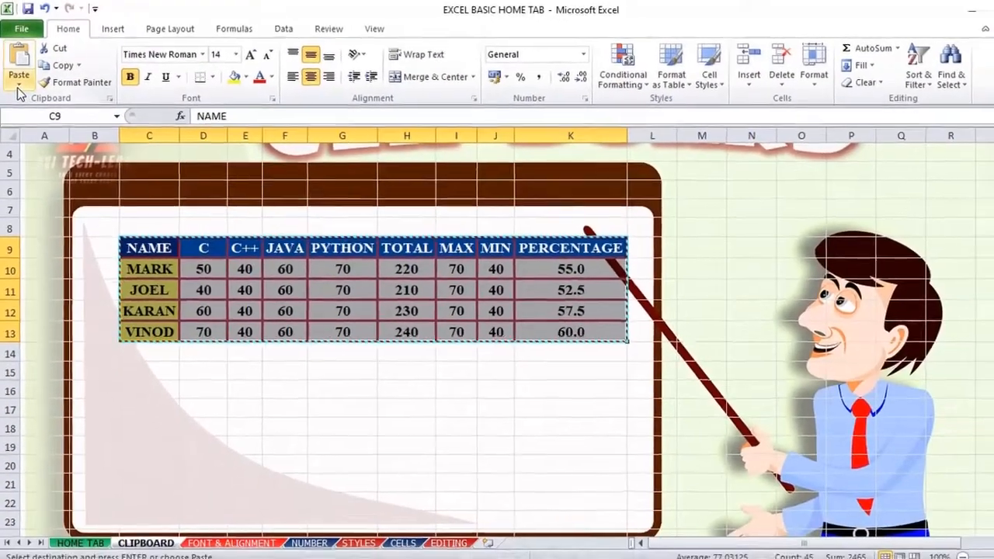
left_click(25, 112)
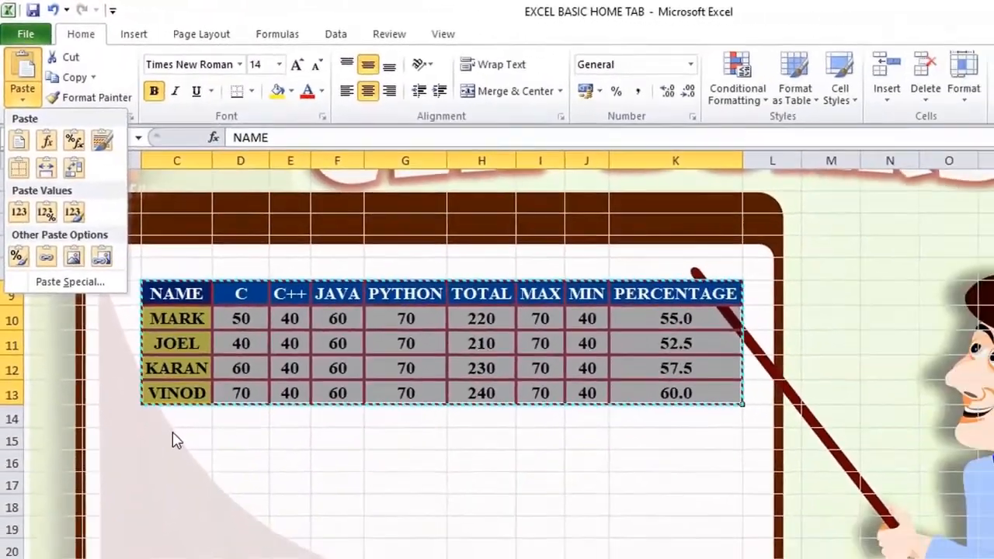
left_click(211, 528)
left_click(27, 116)
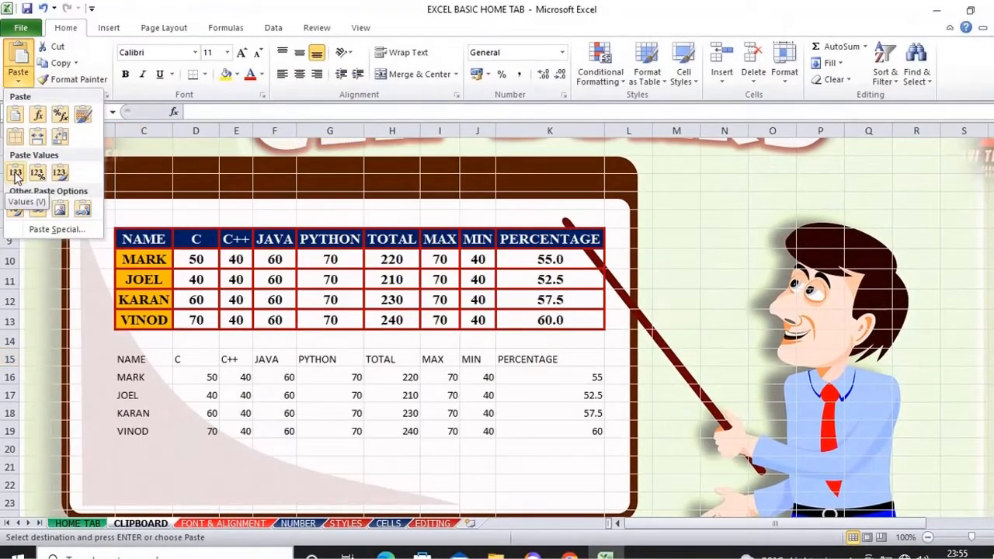
left_click(15, 176)
- Compare the contents of the TOTAL and PERCENTAGE cells in the pasted table with those in the original
left_click(463, 377)
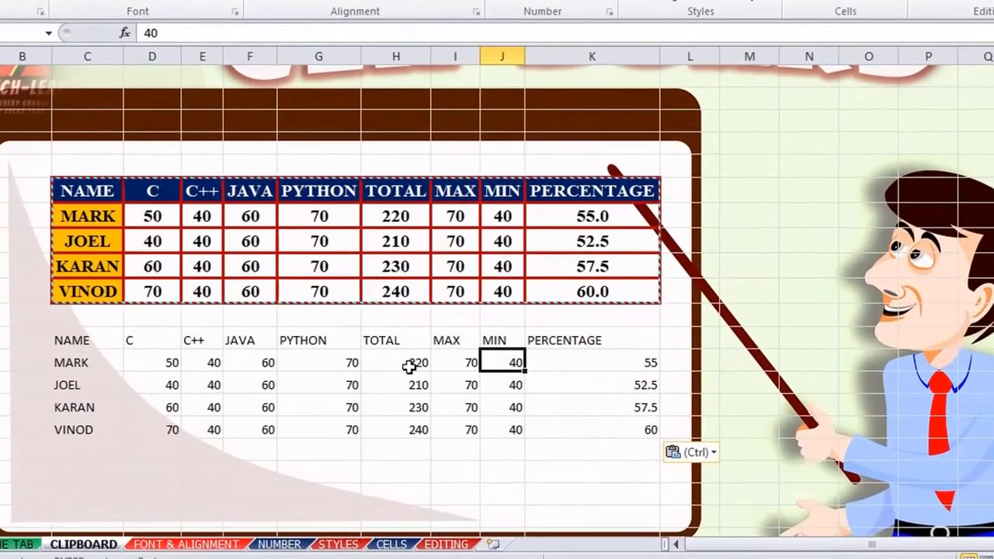
left_click(409, 368)
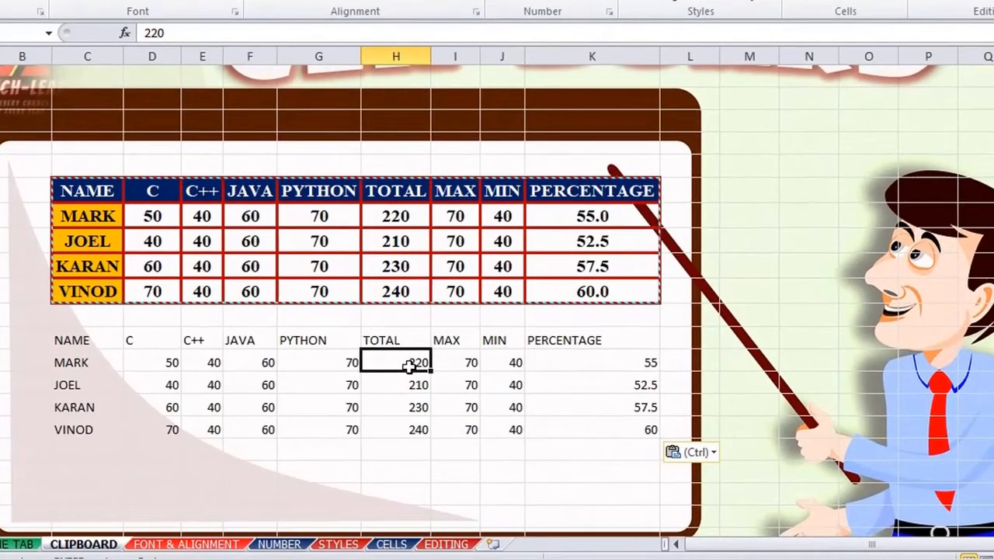
left_click(402, 221)
left_click(605, 363)
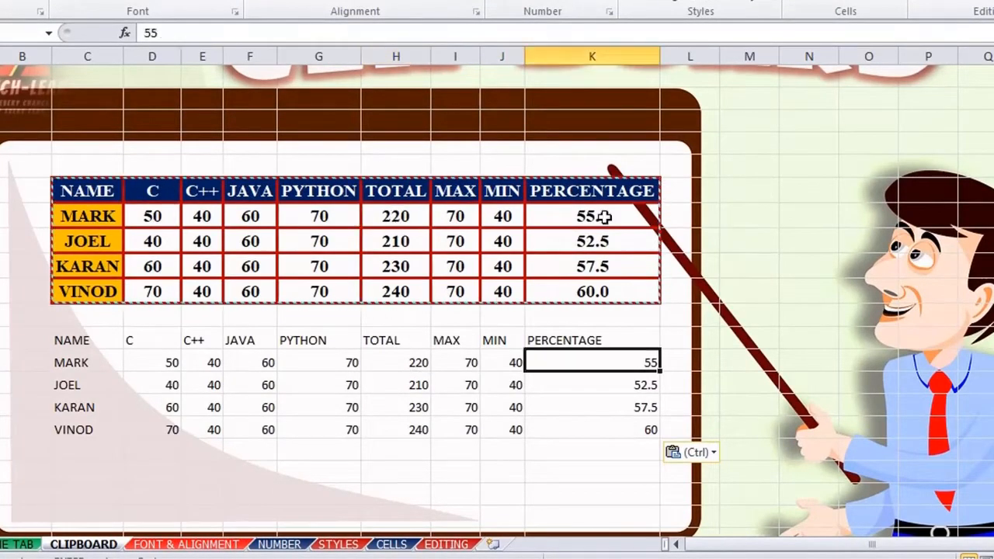
left_click(604, 217)
left_click(599, 361)
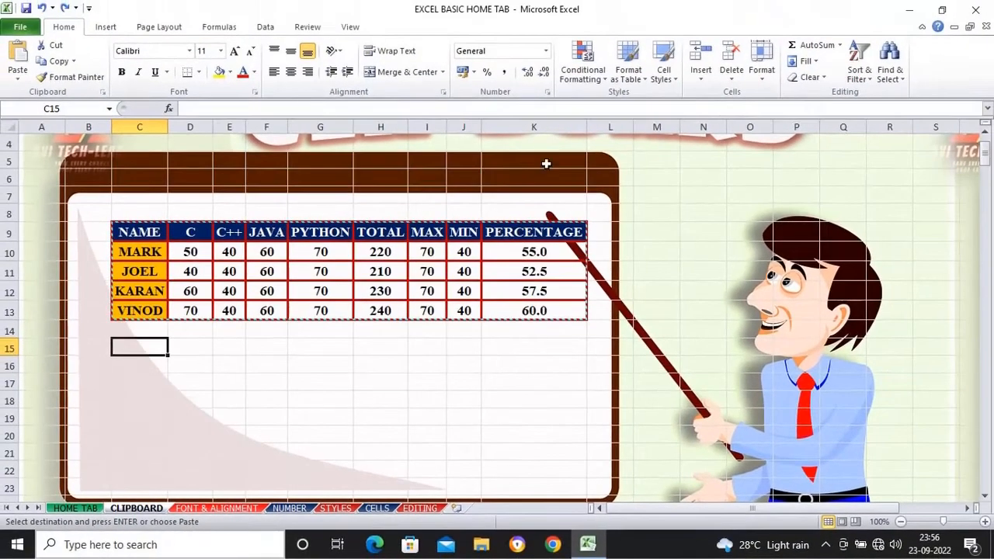
- Paste the marks table at C15 with Values & Number Formatting and inspect the first pasted PERCENTAGE cell
left_click(19, 81)
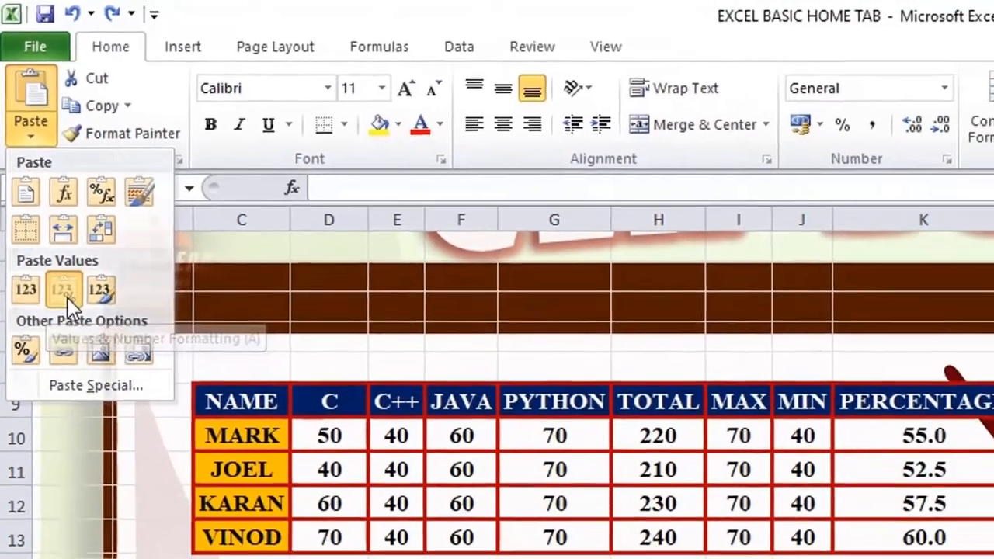
left_click(68, 317)
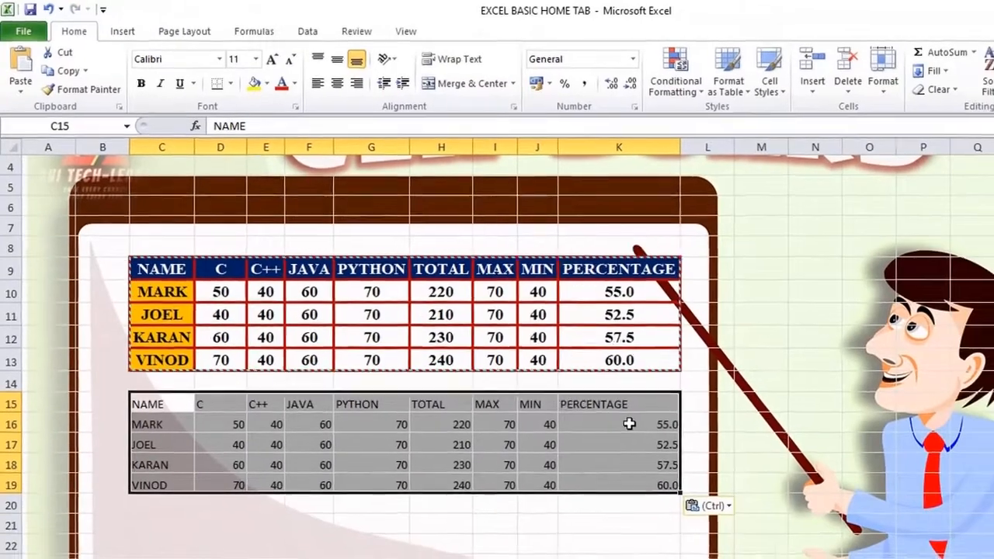
left_click(672, 449)
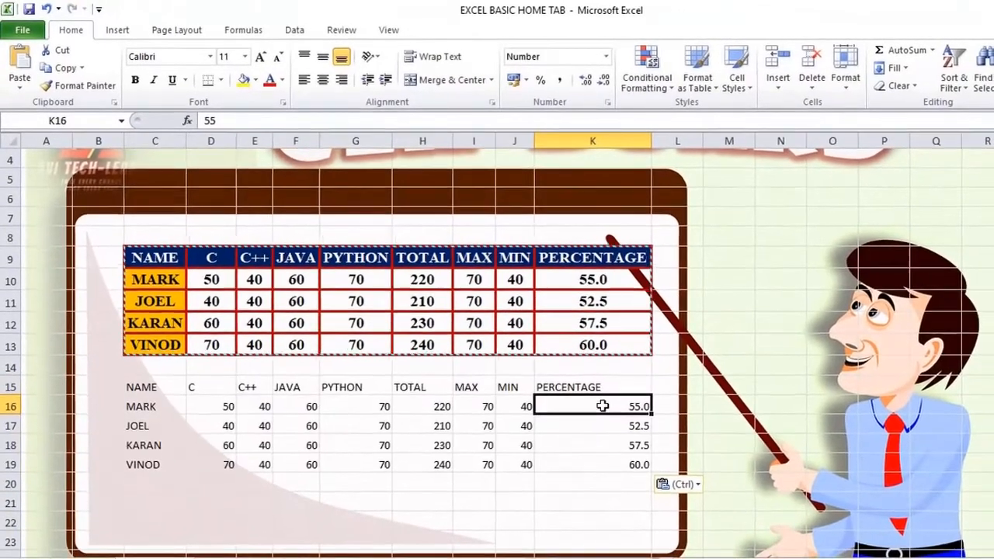
- Paste the table at C15 with Values & Source Formatting, check its TOTAL, MAX and MIN cells, and undo the paste
left_click(20, 83)
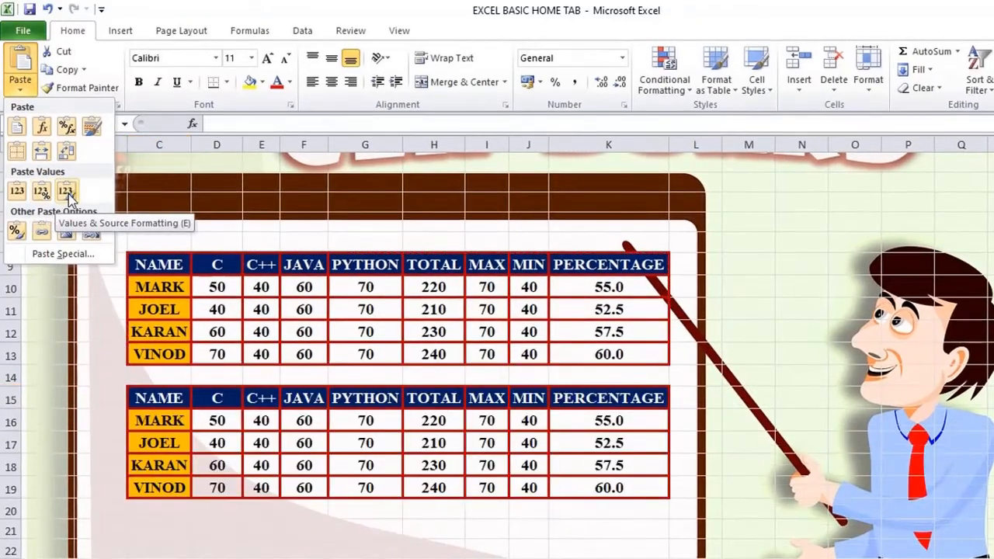
left_click(69, 194)
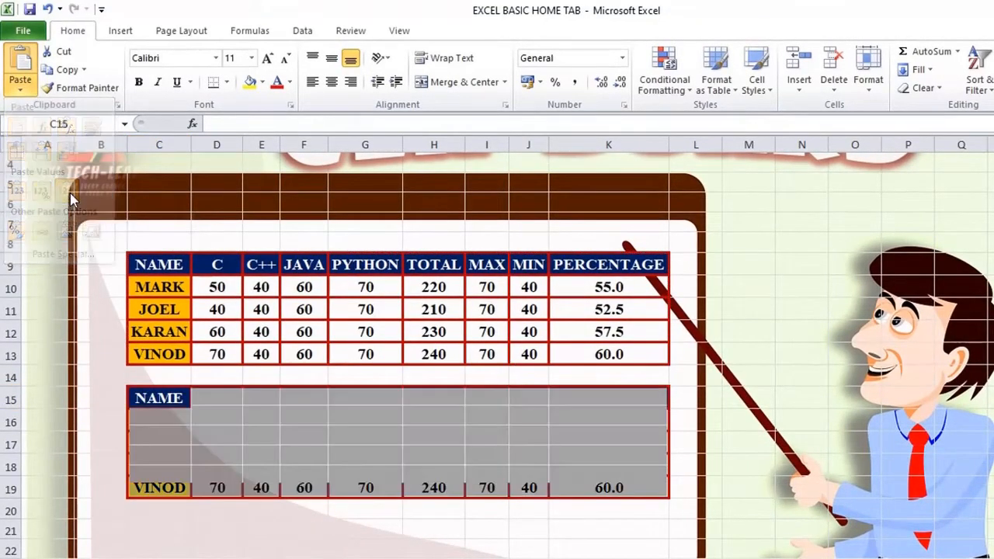
left_click(438, 420)
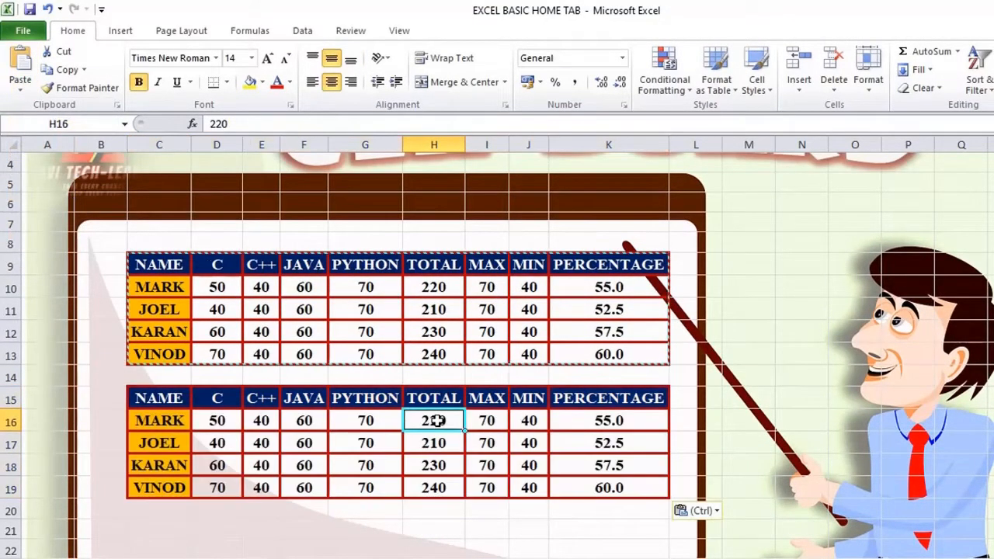
left_click(482, 421)
left_click(528, 421)
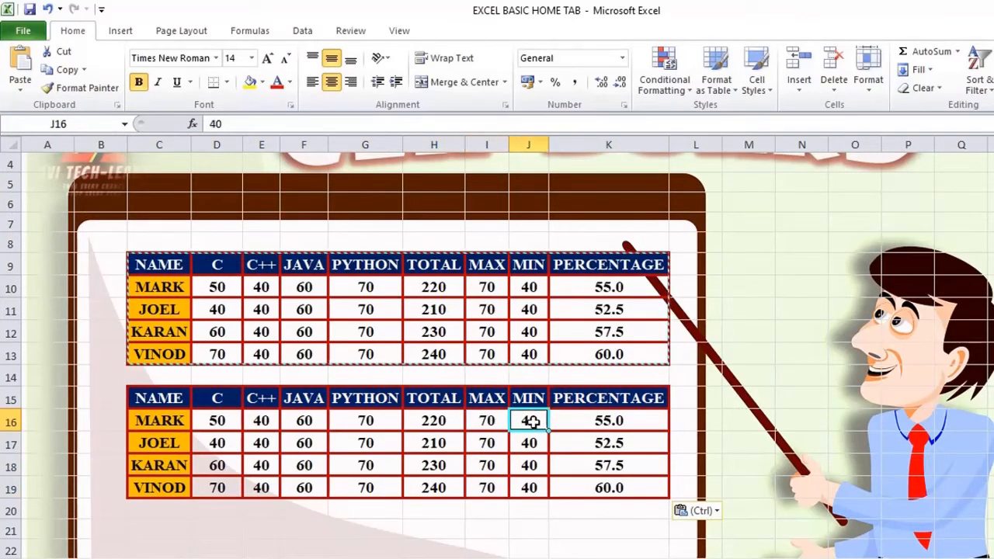
key("ctrl+z")
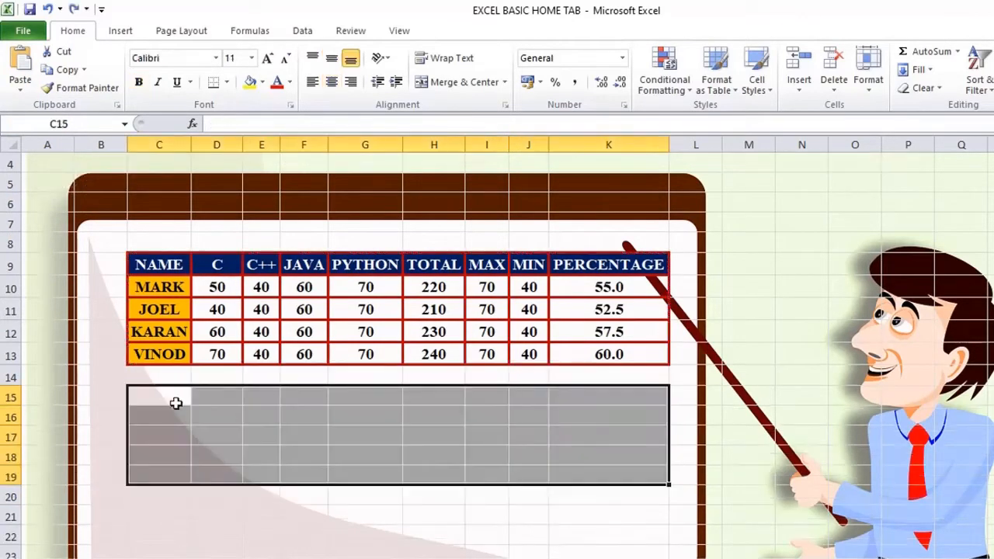
- Copy the marks table C9:K13 again and select C15 as the paste destination
left_click(167, 397)
left_click(20, 91)
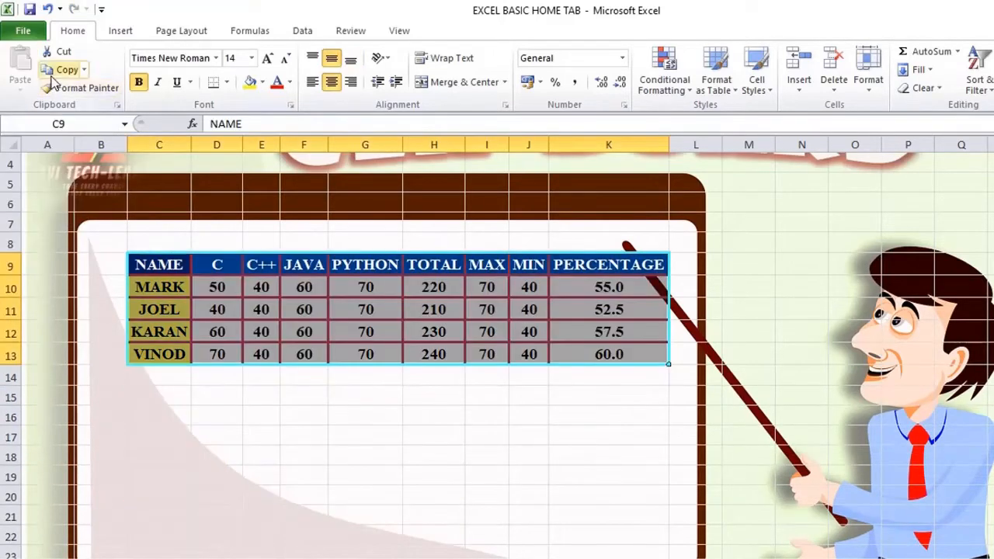
left_click(59, 71)
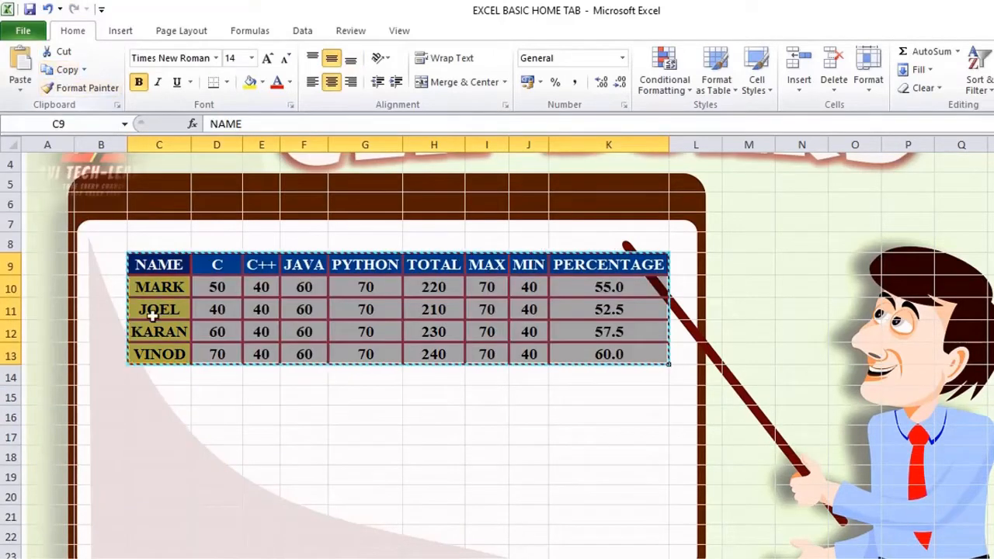
left_click(150, 395)
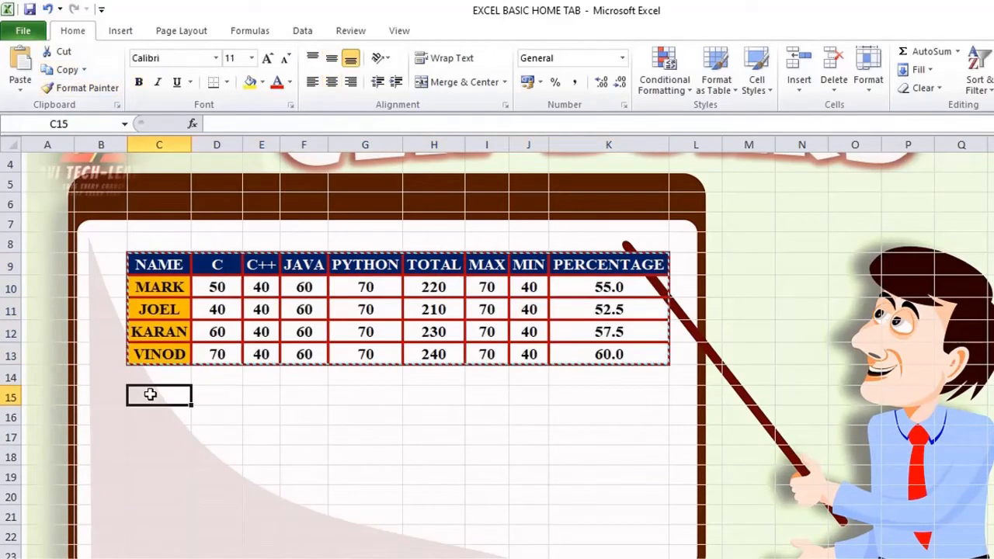
- Paste only the copied table's formatting at C15 and undo that paste
left_click(20, 84)
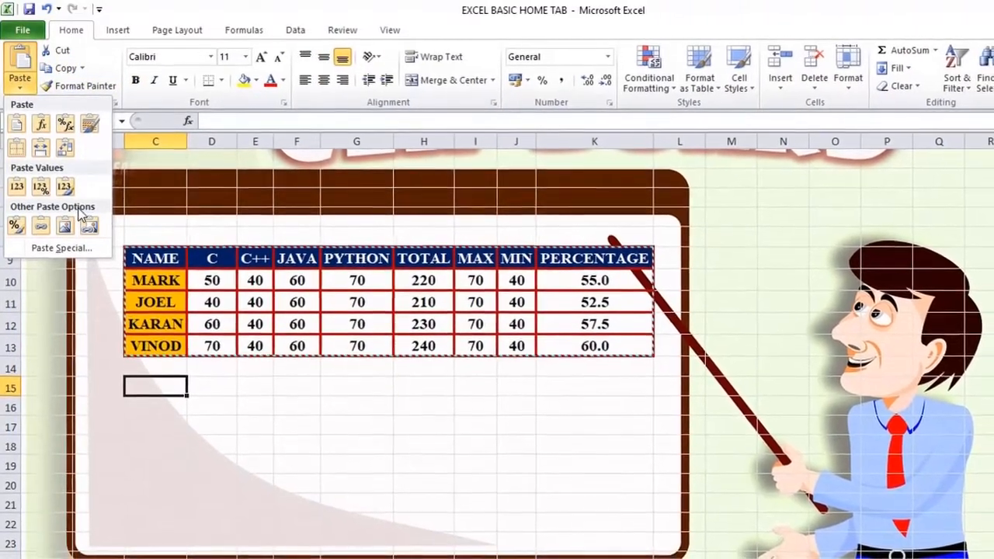
left_click(16, 226)
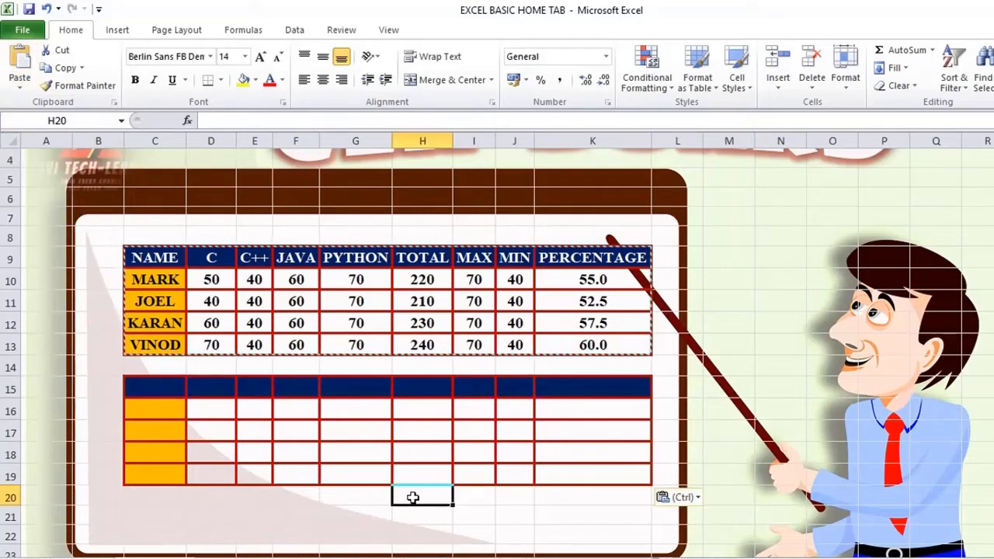
key("ctrl+z")
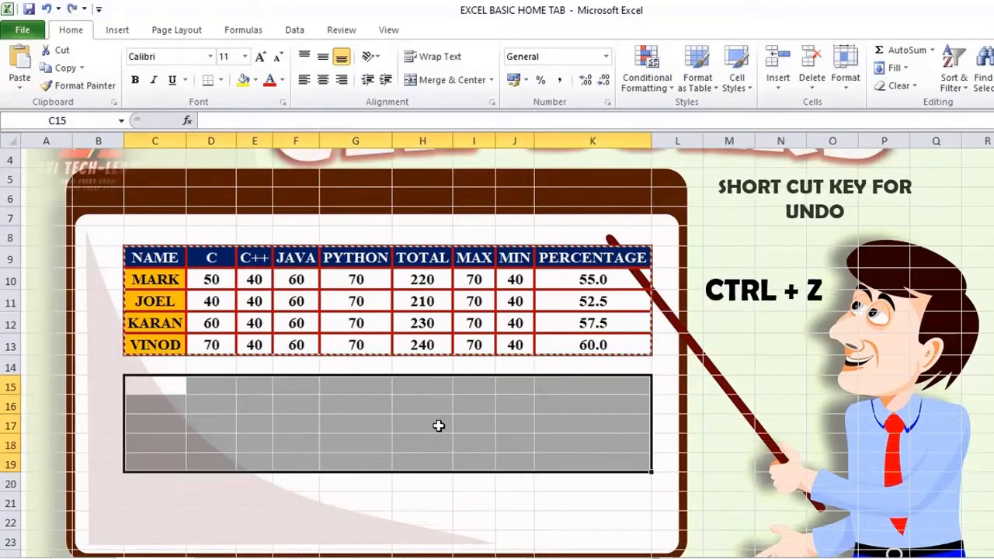
- Paste the copied marks table at C15 with the Paste Link option
left_click(163, 391)
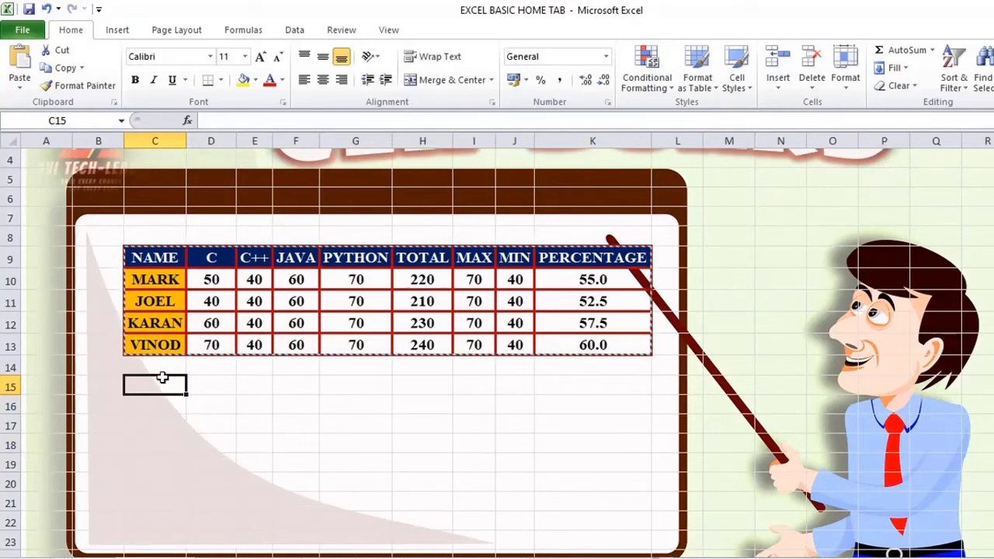
left_click(21, 87)
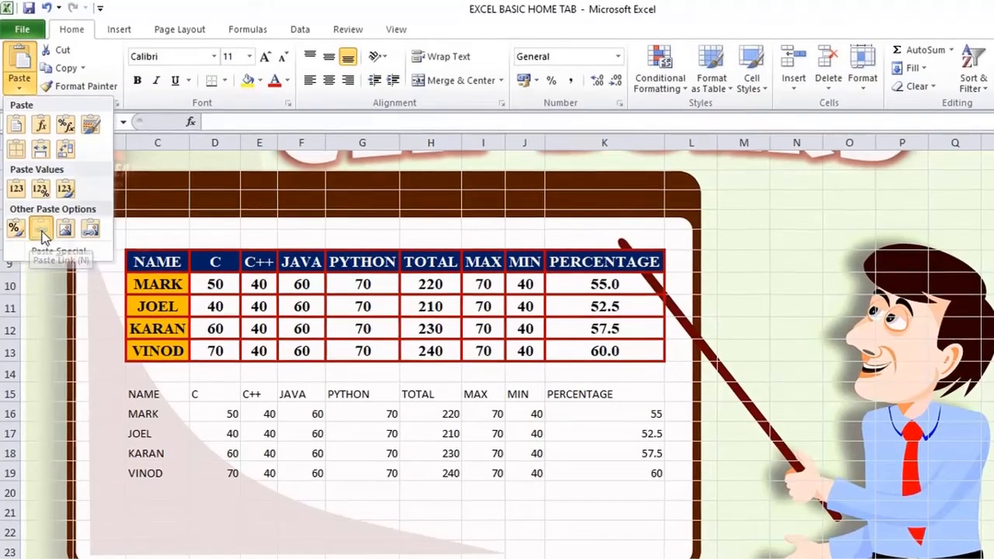
left_click(41, 230)
- Examine the formulas in the linked table's cells and compare its TOTAL formula with the one in H10
left_click(365, 414)
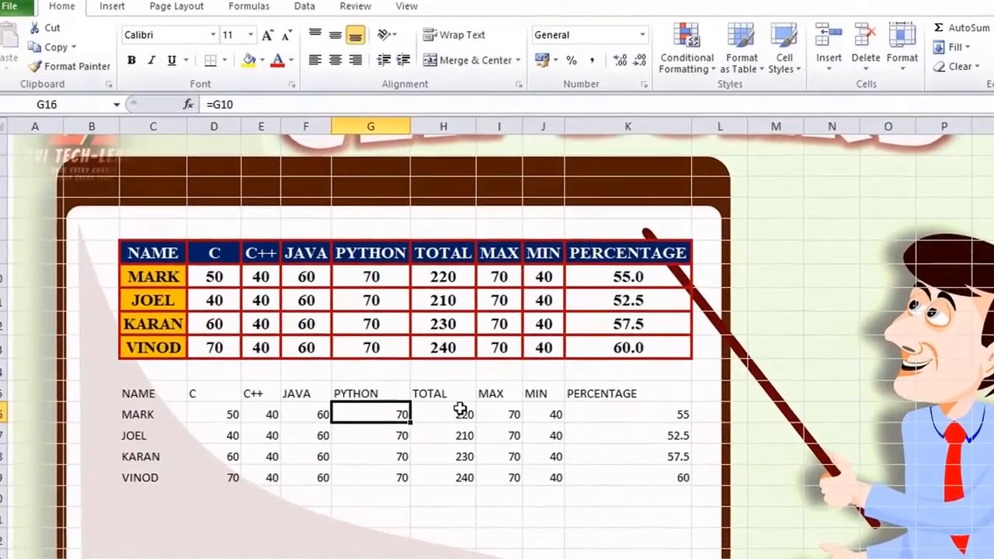
left_click(465, 415)
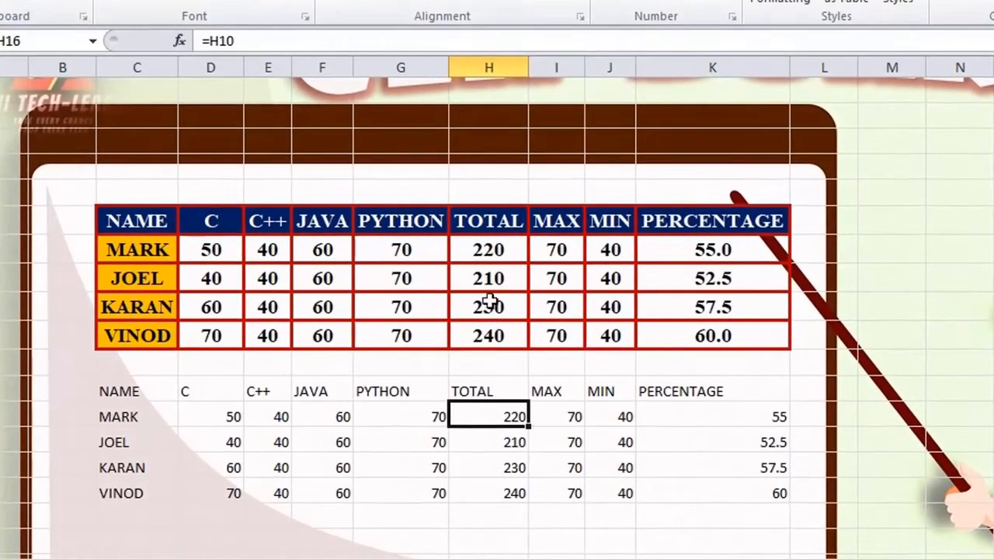
left_click(489, 249)
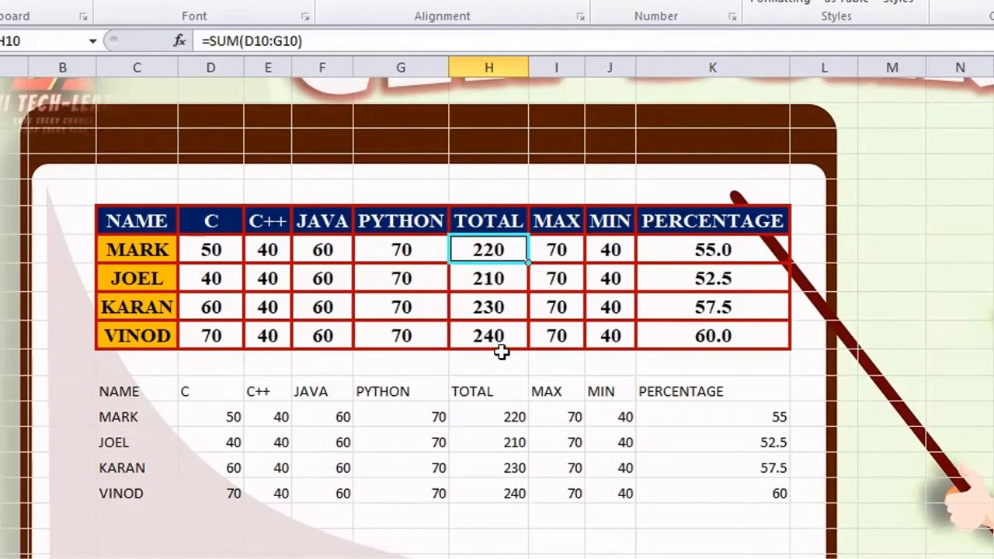
left_click(571, 416)
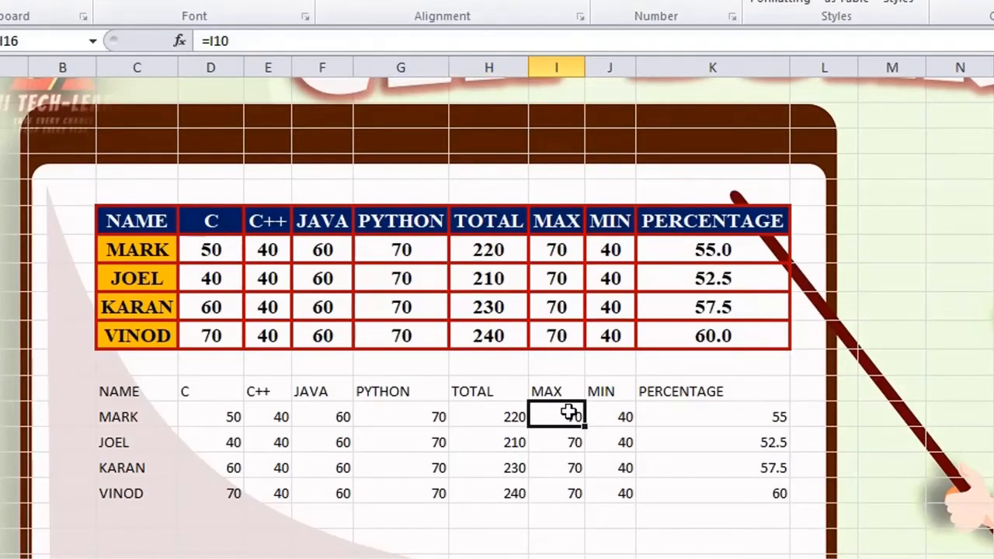
left_click(617, 418)
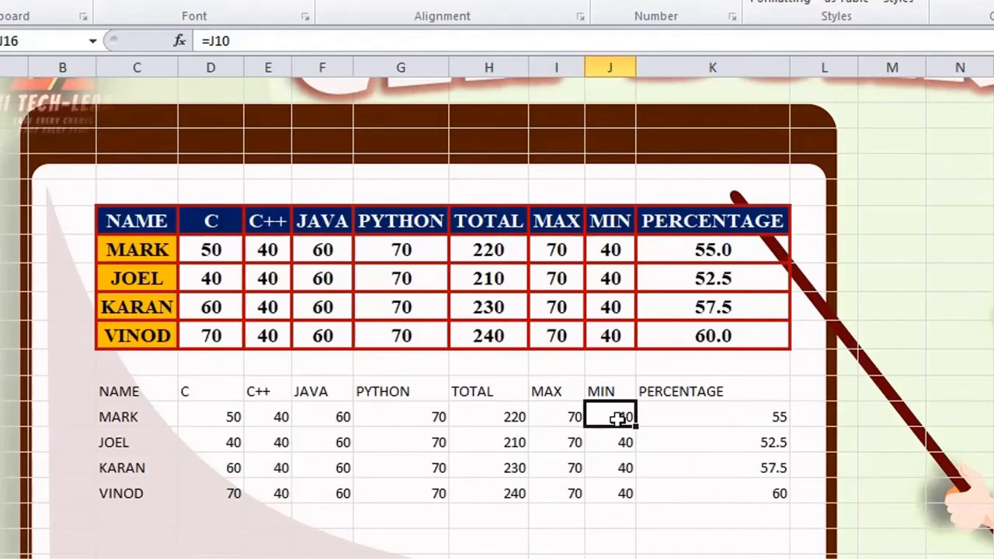
left_click(766, 415)
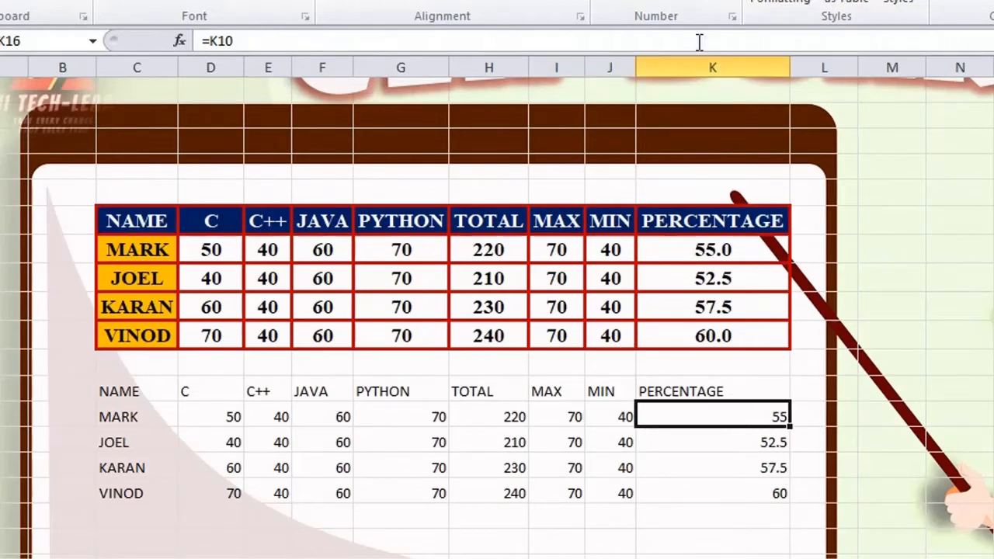
left_click(216, 432)
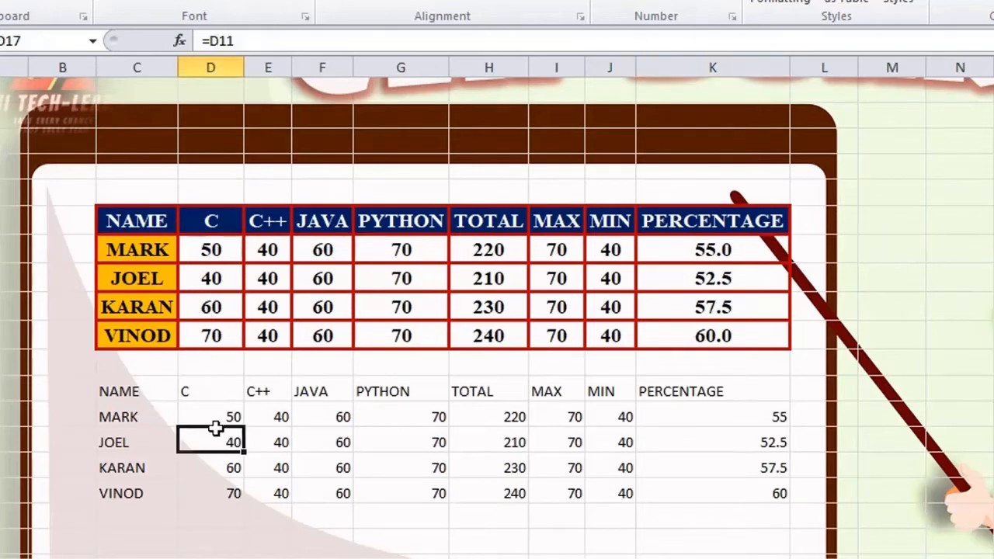
- Compare the link formulas in F16 and D16 of the linked table with the source mark in D10
left_click(345, 414)
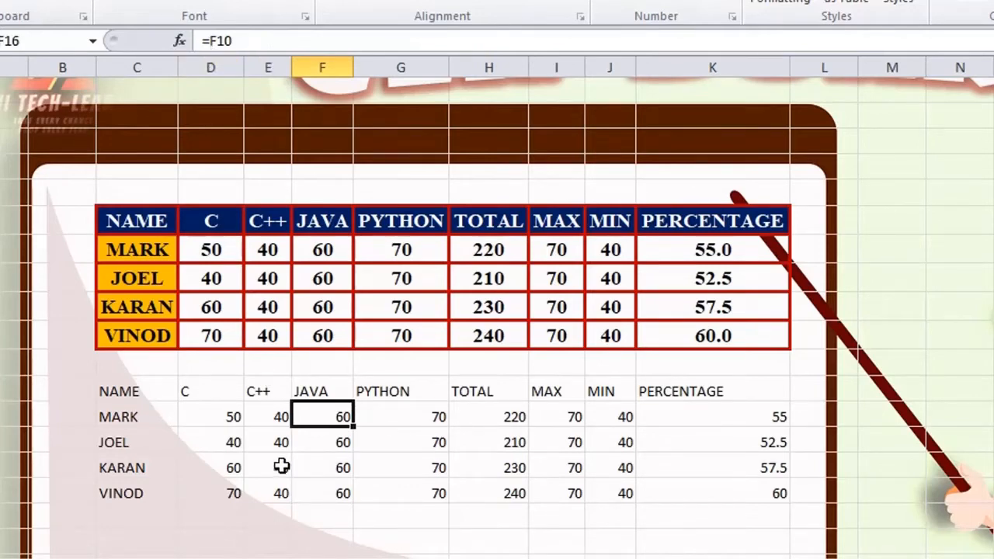
left_click(217, 248)
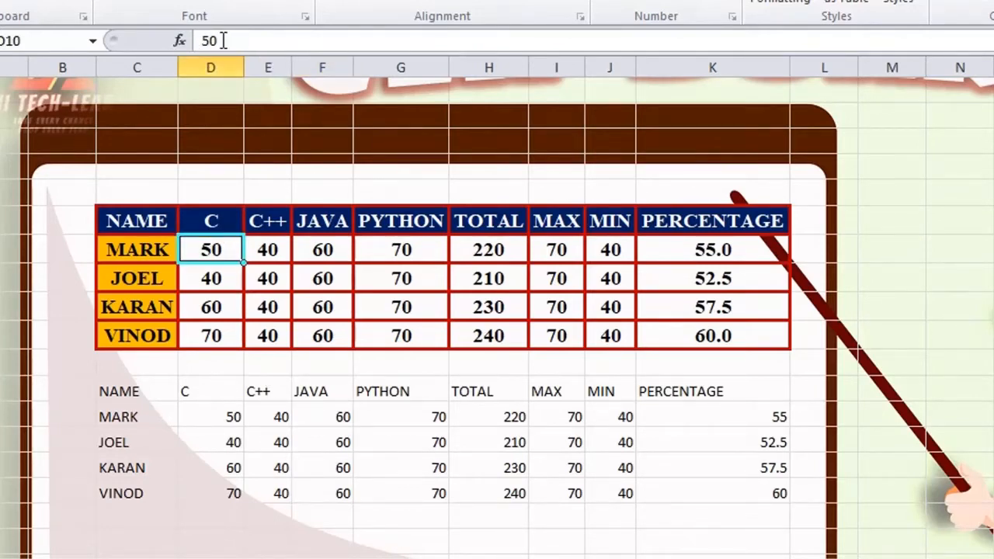
left_click(231, 418)
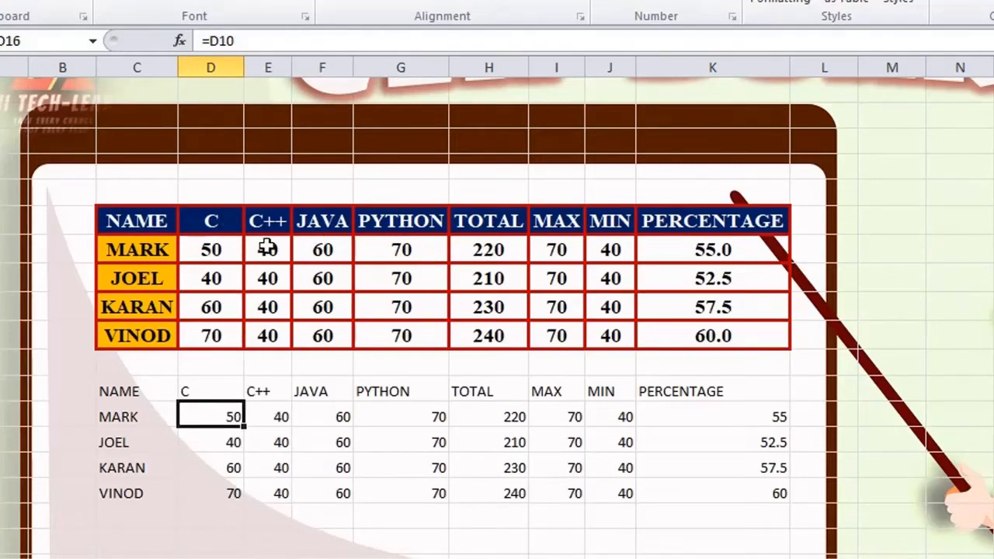
- Set the mark in D10 of the source table to 20 and replace the student name in C12 with a different name
left_click(213, 250)
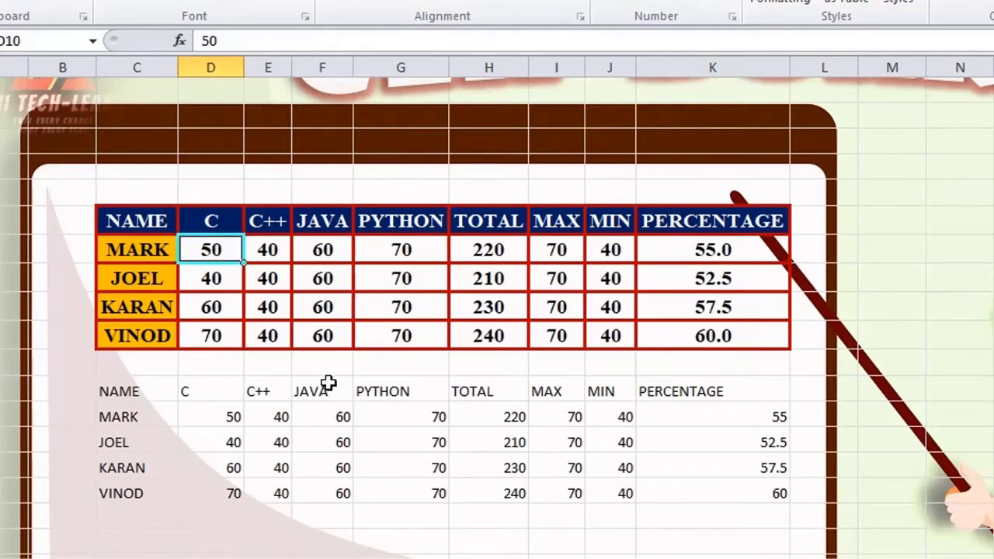
type("2")
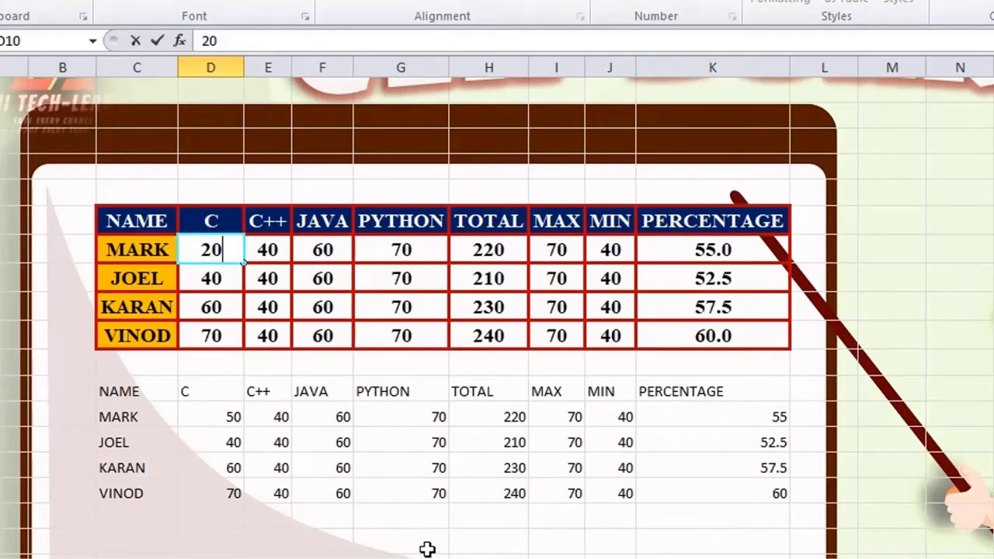
key("Return")
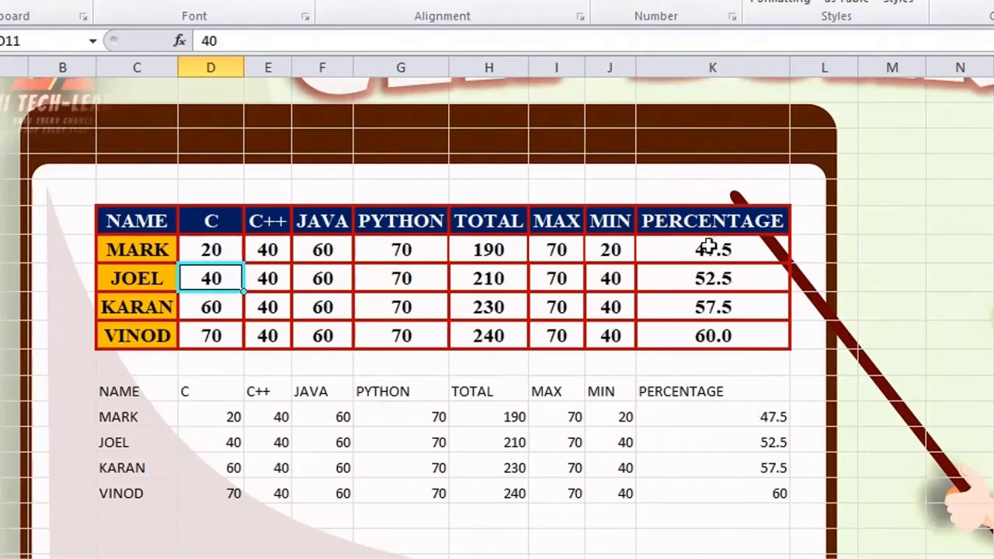
left_click(151, 311)
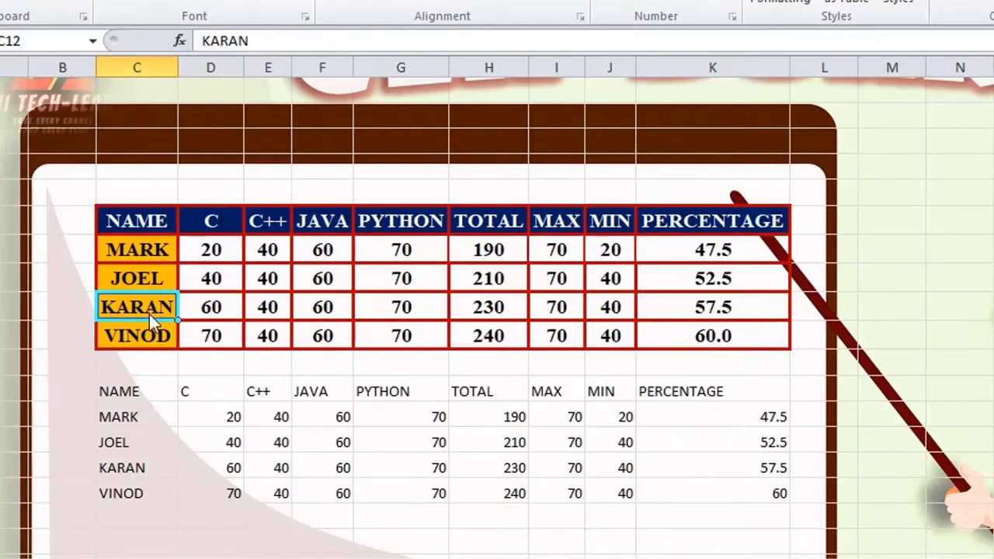
type("ARUN")
key("Return")
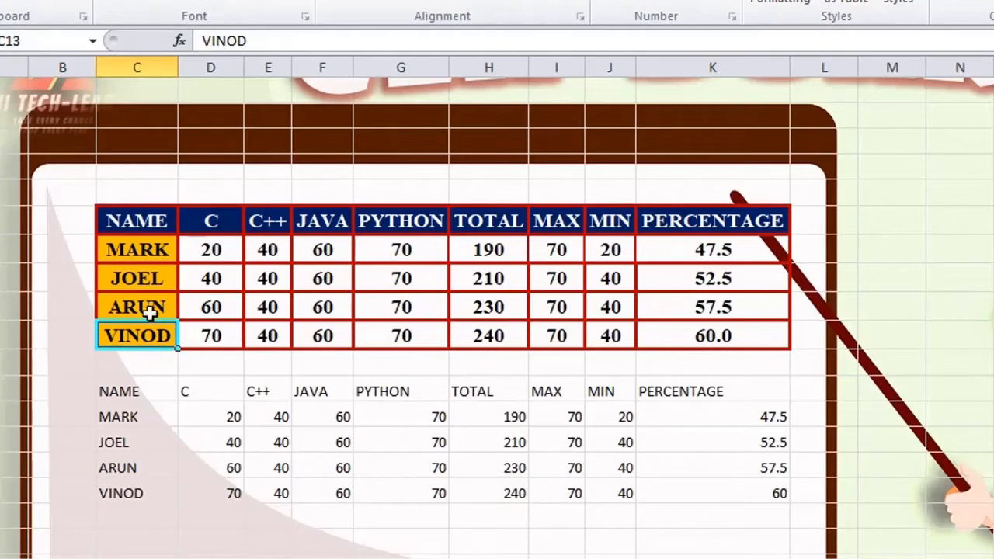
- Remove the linked table from C15:K19
left_click(125, 394)
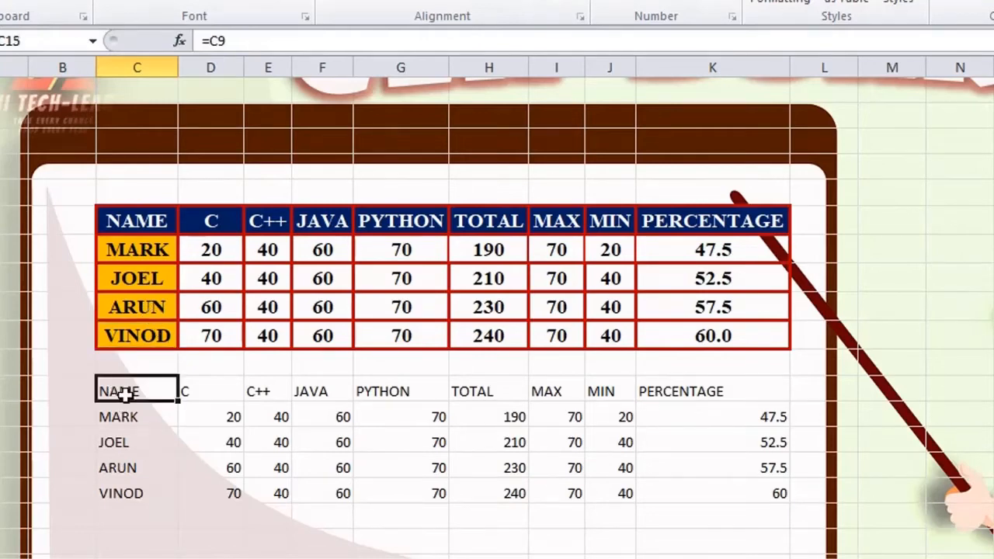
left_click_drag(124, 394, 702, 504)
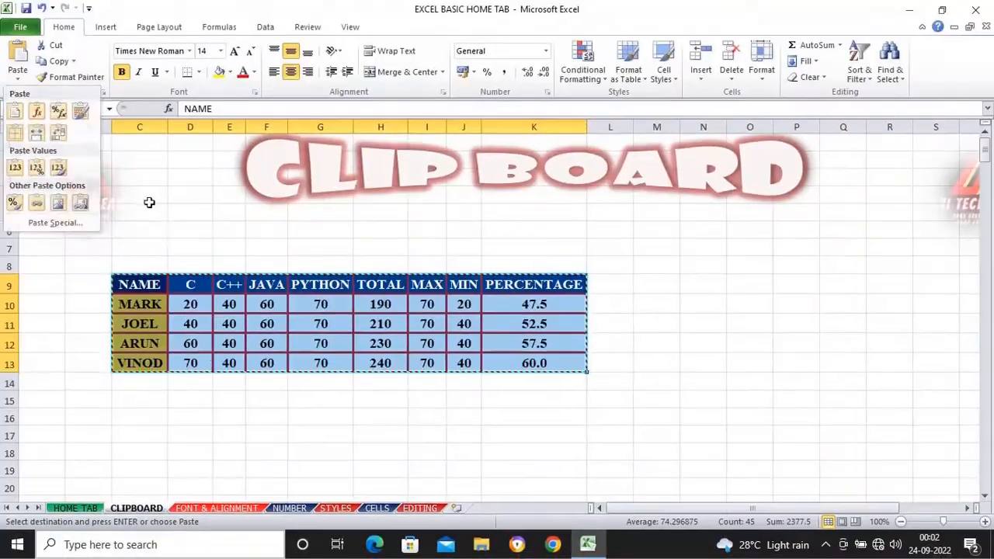
- Paste the copied marks table C9:K13 at C15 as a picture and end the copy mode
left_click(150, 203)
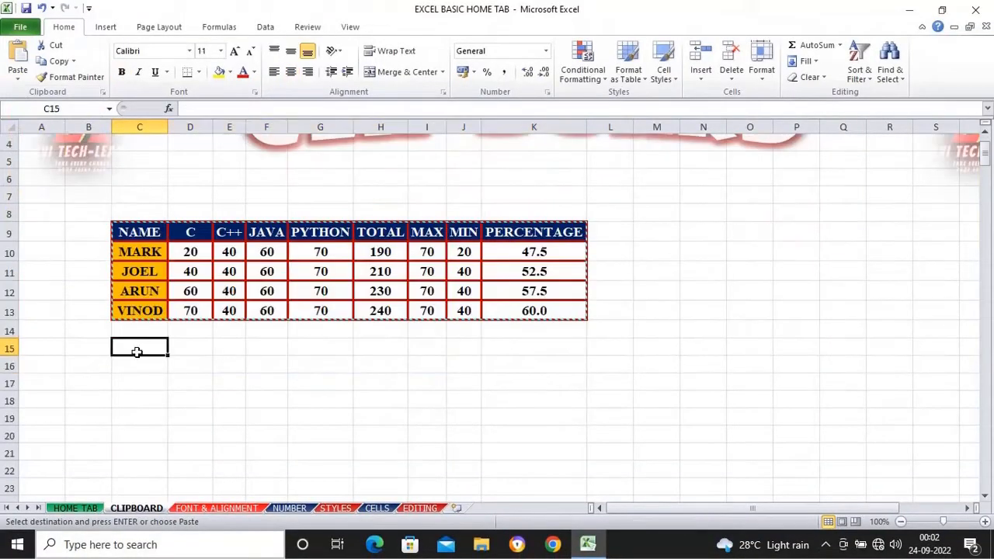
left_click(18, 73)
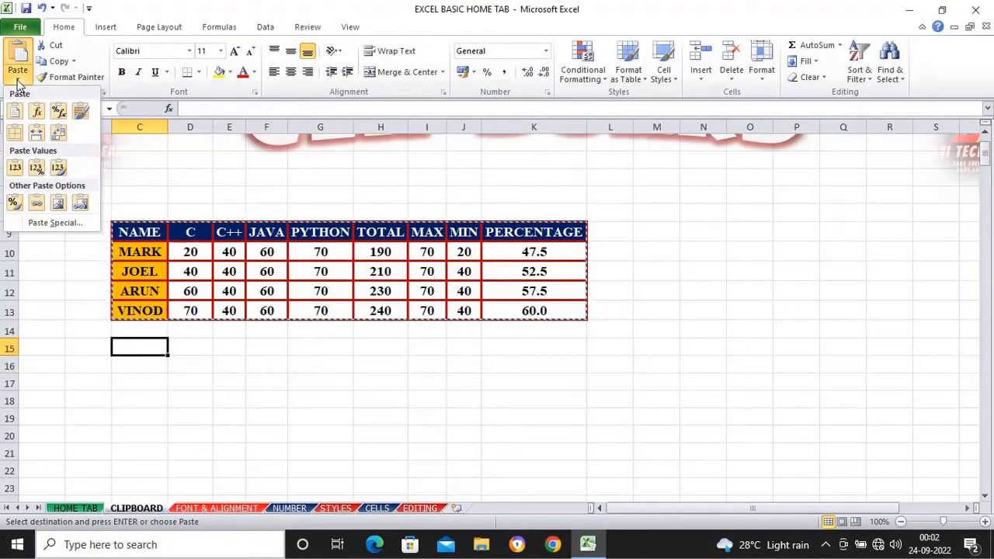
left_click(58, 205)
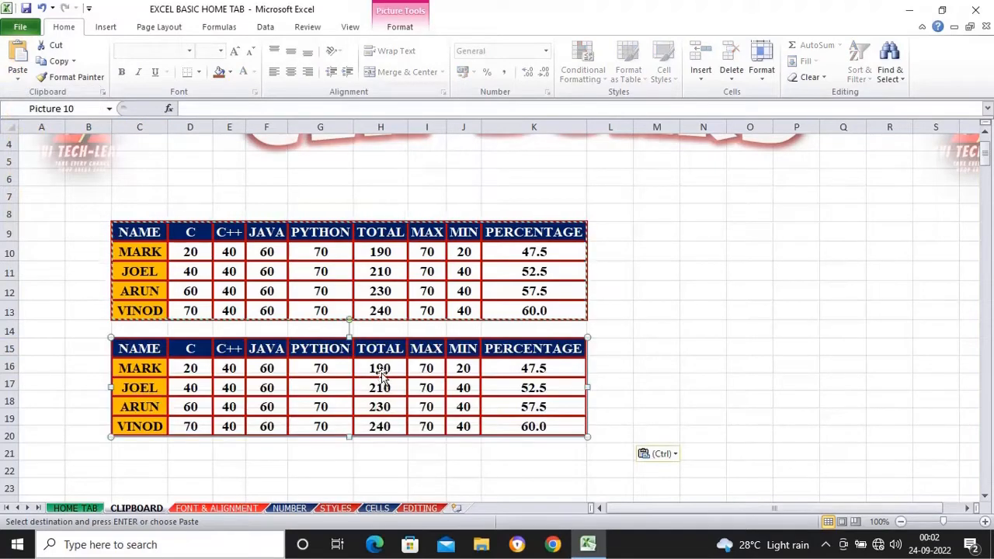
key("Escape")
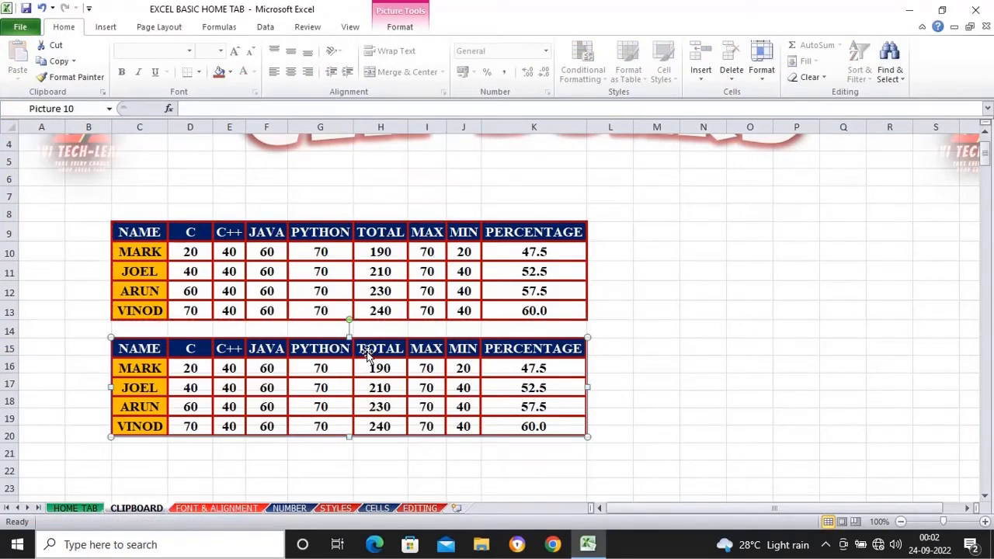
- Enlarge the pasted table picture and move it below the source table, spanning about columns C to O and rows 15 to 22
mouse_move(368, 354)
left_mouse_down()
mouse_move(439, 377)
mouse_move(359, 347)
left_mouse_up()
left_click_drag(581, 430, 637, 463)
left_click_drag(471, 345, 507, 355)
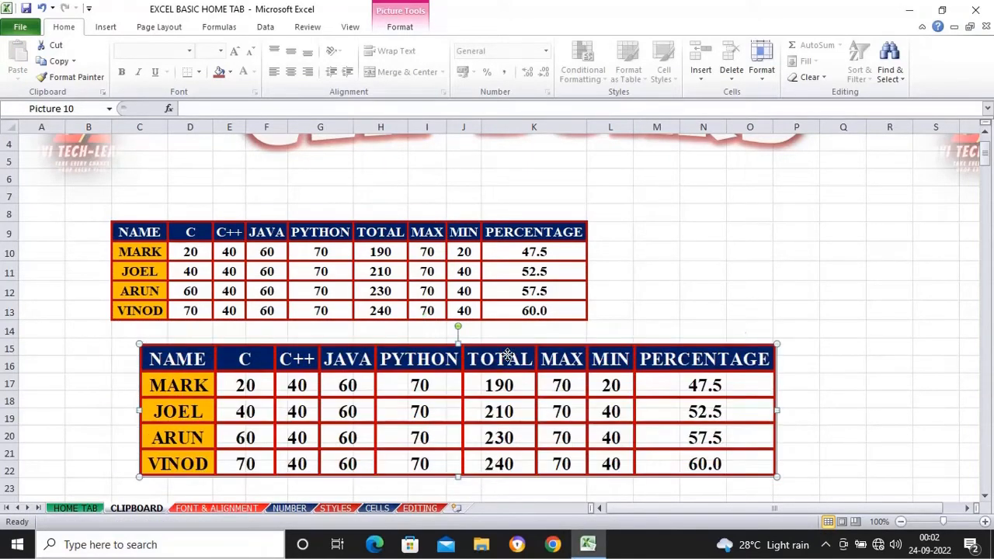
- Select the logo picture near A1 to compare it with the pasted table picture
scroll(455, 217, "up", 1)
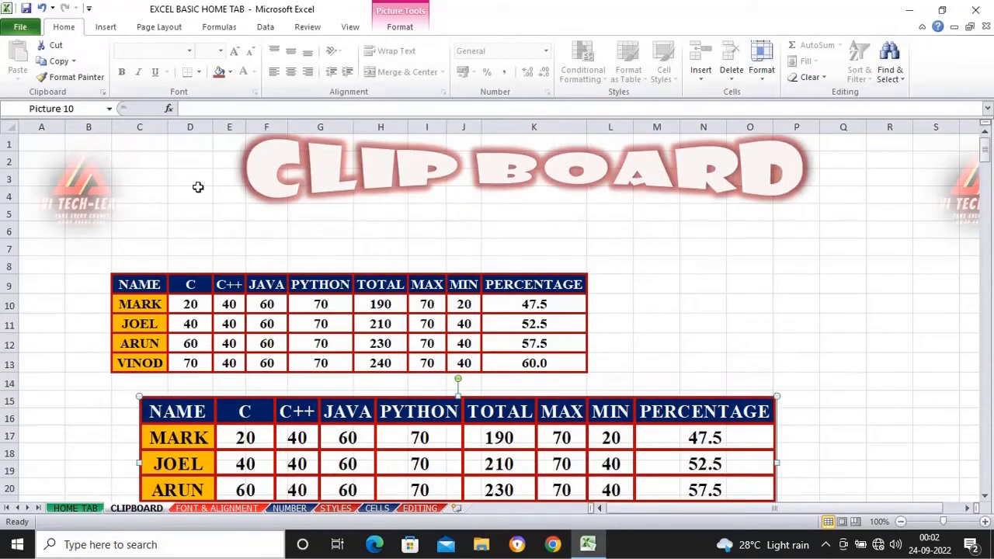
left_click(89, 192)
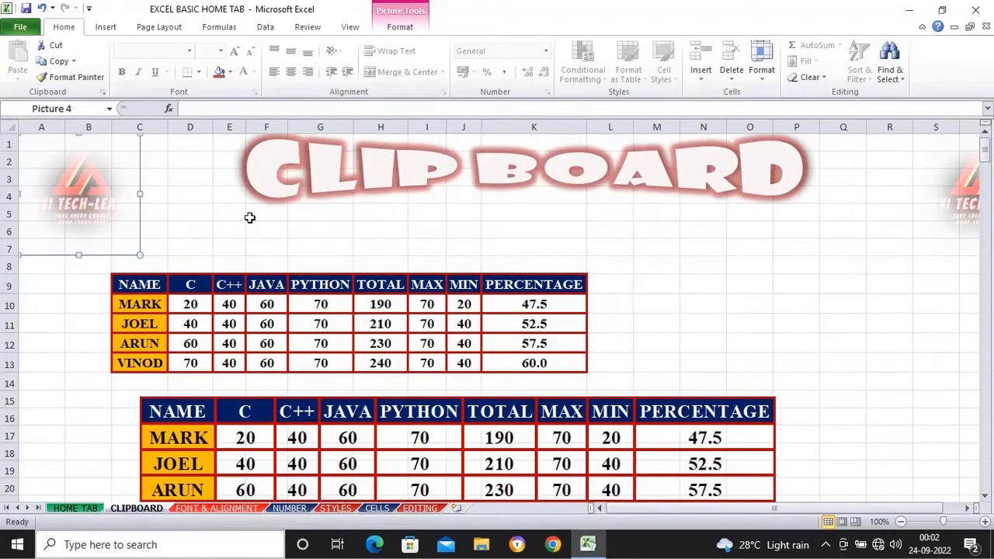
scroll(250, 218, "down", 2)
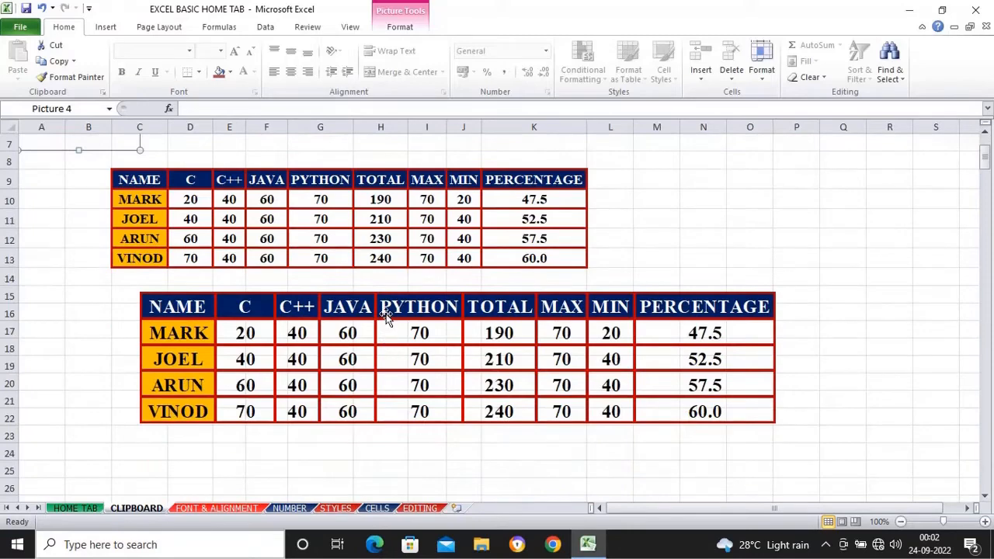
- Enlarge the pasted table picture further and reposition it under the source table, spanning about columns B to Q
left_click_drag(389, 318, 331, 331)
left_click_drag(721, 439, 864, 468)
left_click_drag(595, 329, 624, 311)
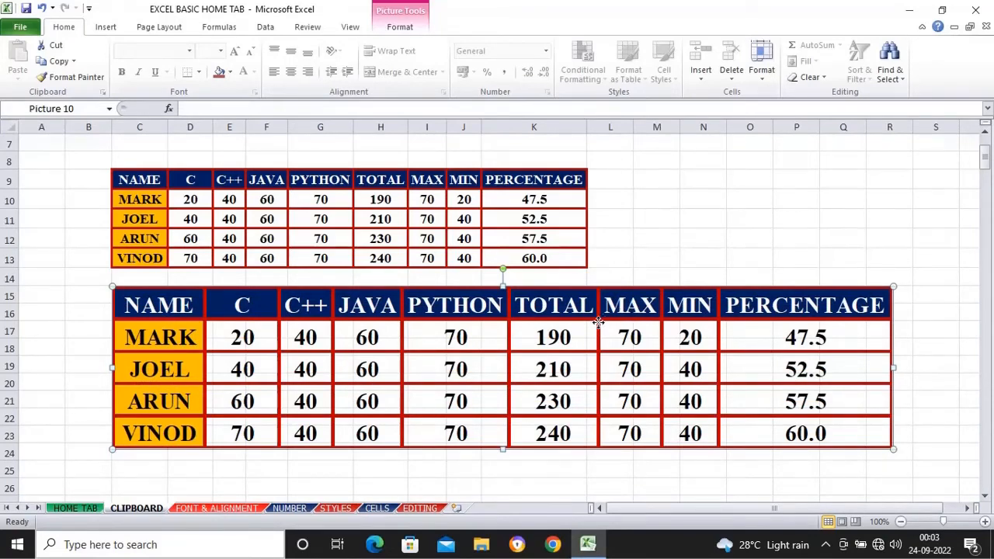
left_click_drag(626, 308, 572, 332)
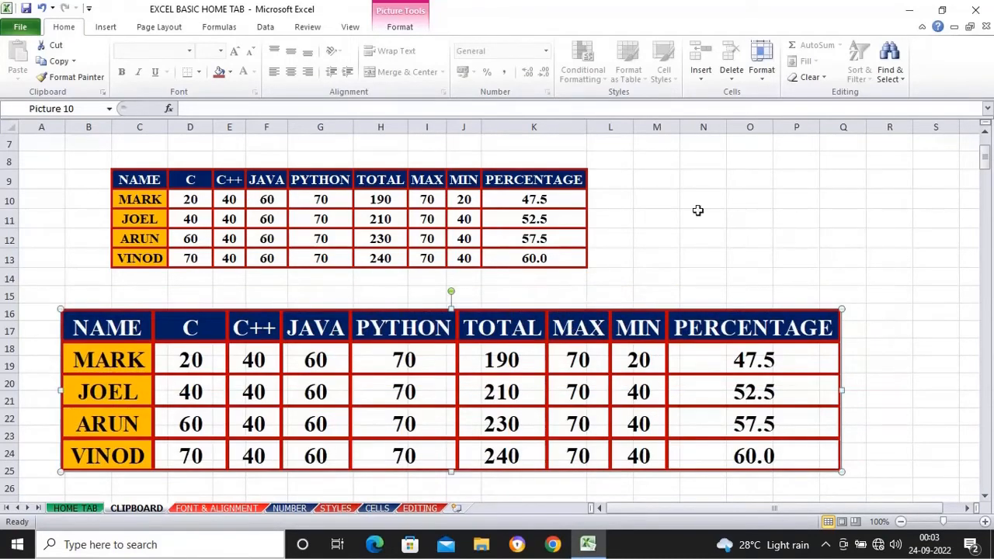
left_click_drag(521, 322, 547, 307)
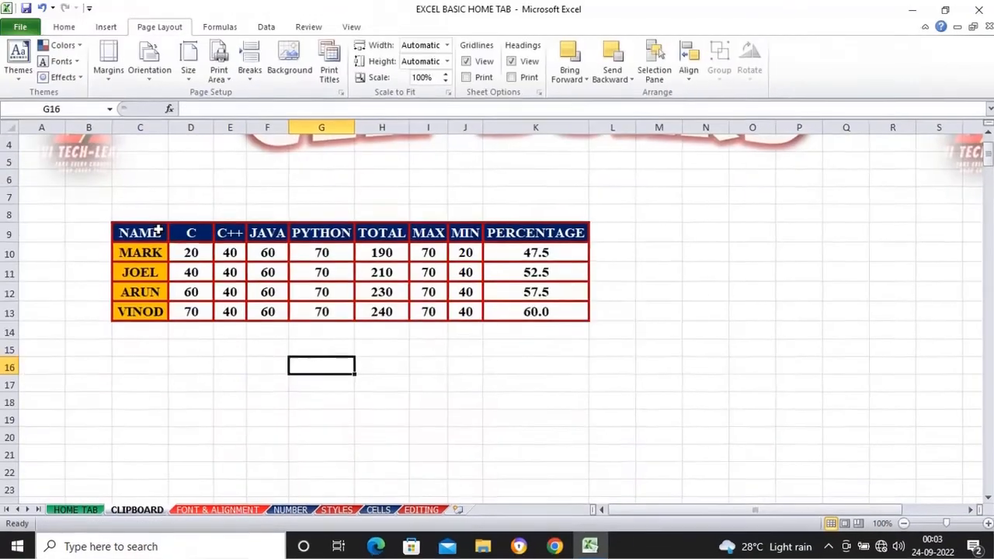
- Copy the marks table C9:K13 and paste it at C15 as a linked picture
left_click_drag(155, 228, 531, 300)
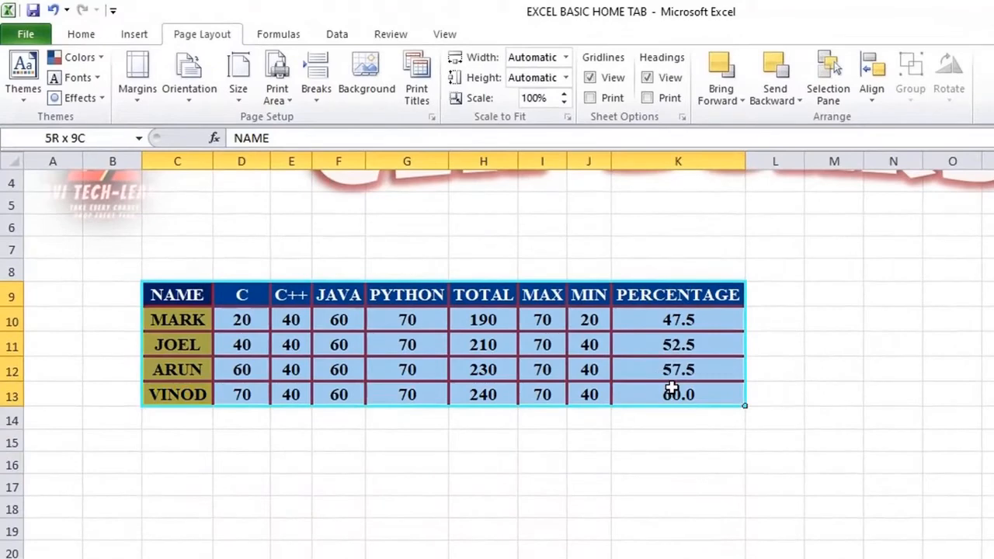
left_click_drag(672, 388, 672, 390)
left_click(81, 34)
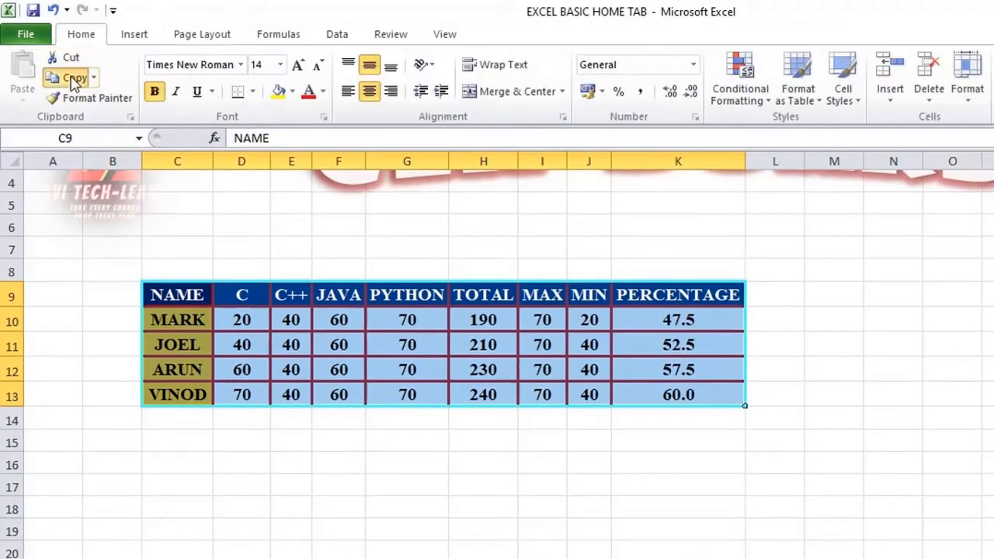
left_click(73, 81)
left_click(173, 437)
left_click(23, 95)
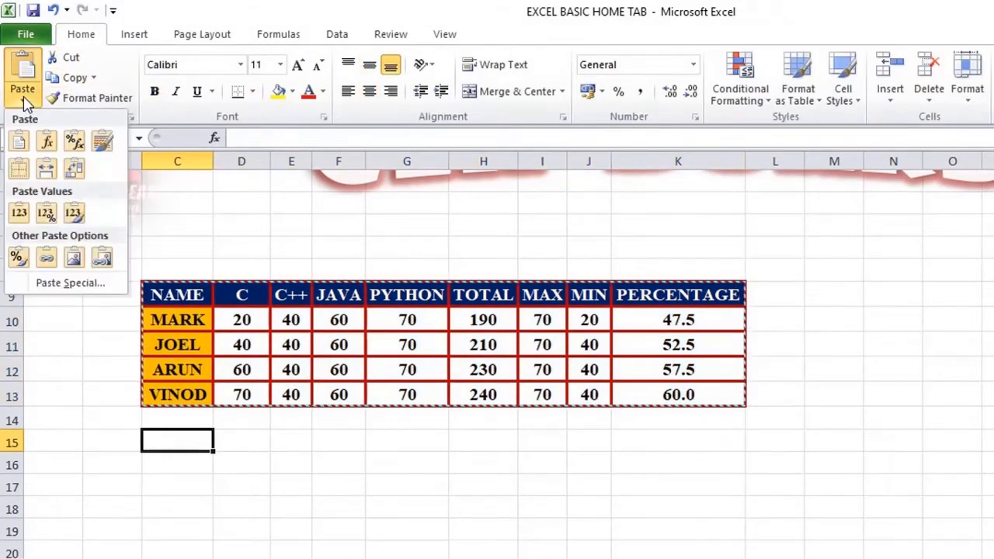
left_click(104, 264)
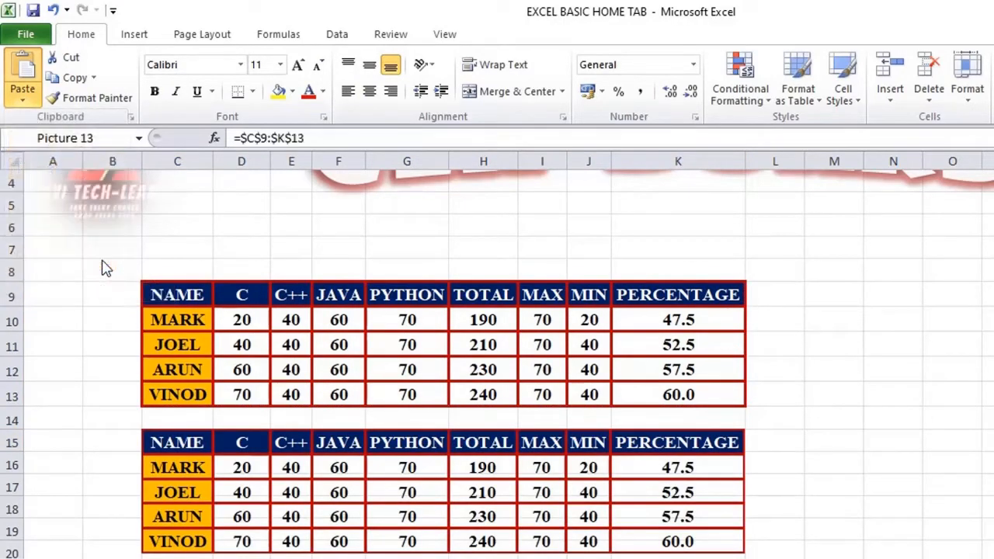
- Move the linked picture to start at about column G below the source table and enlarge it to about column R, row 22
double_click(733, 552)
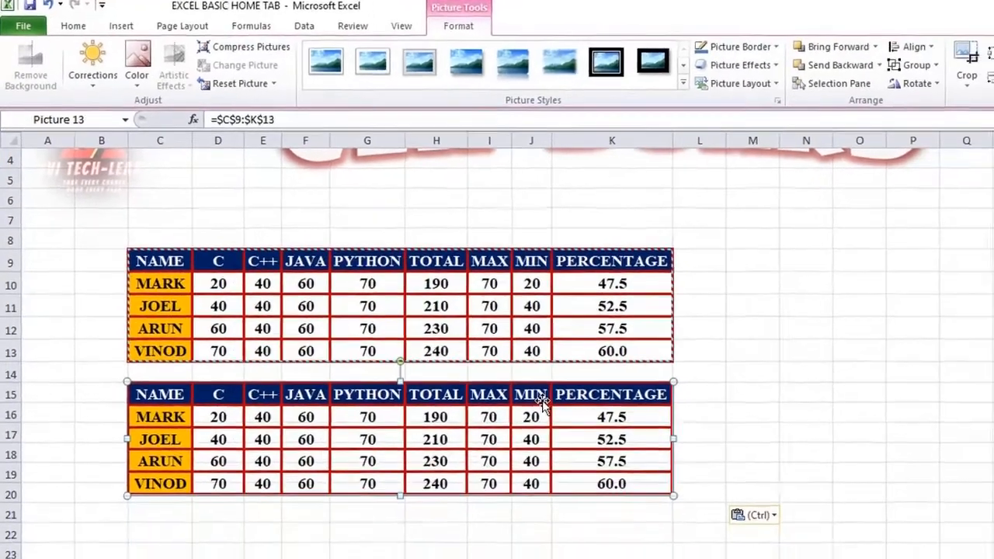
left_click_drag(600, 449, 639, 472)
left_click_drag(559, 406, 764, 399)
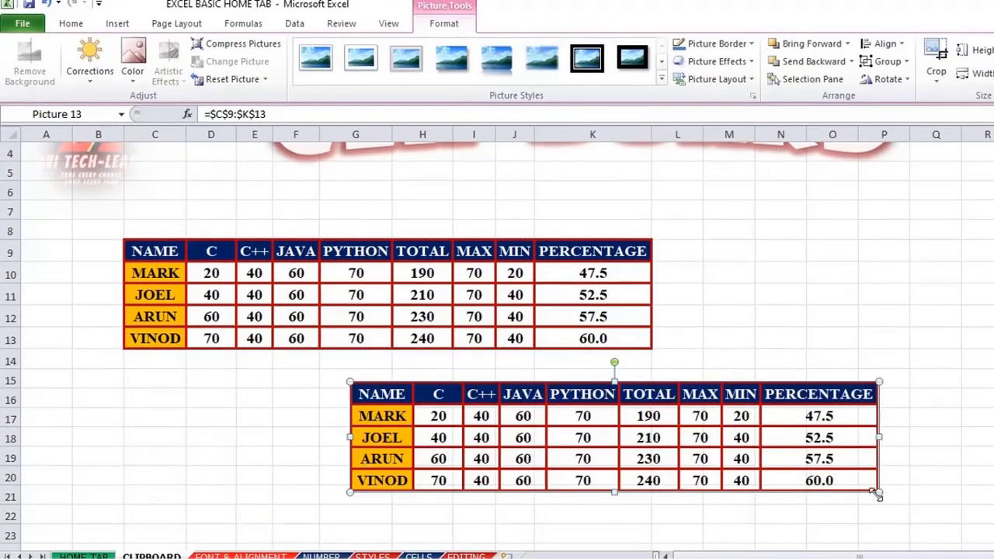
left_click_drag(877, 494, 936, 518)
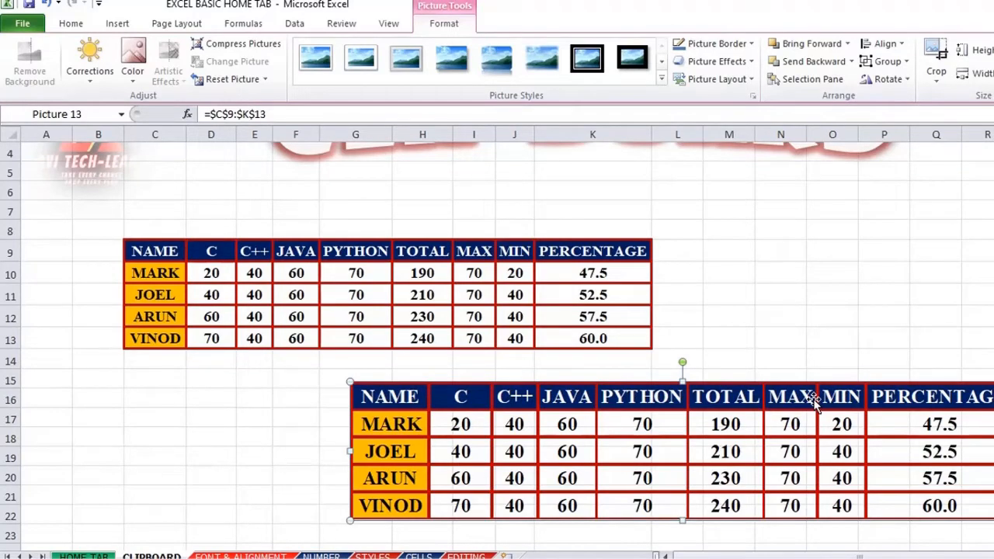
- Set the mark in D10 of the source table to 100
left_click(210, 272)
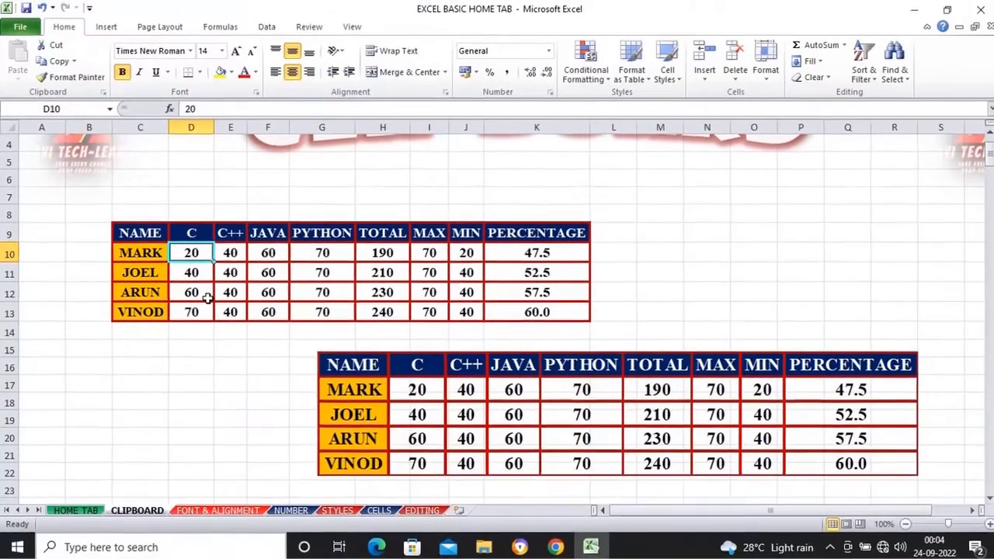
type("1")
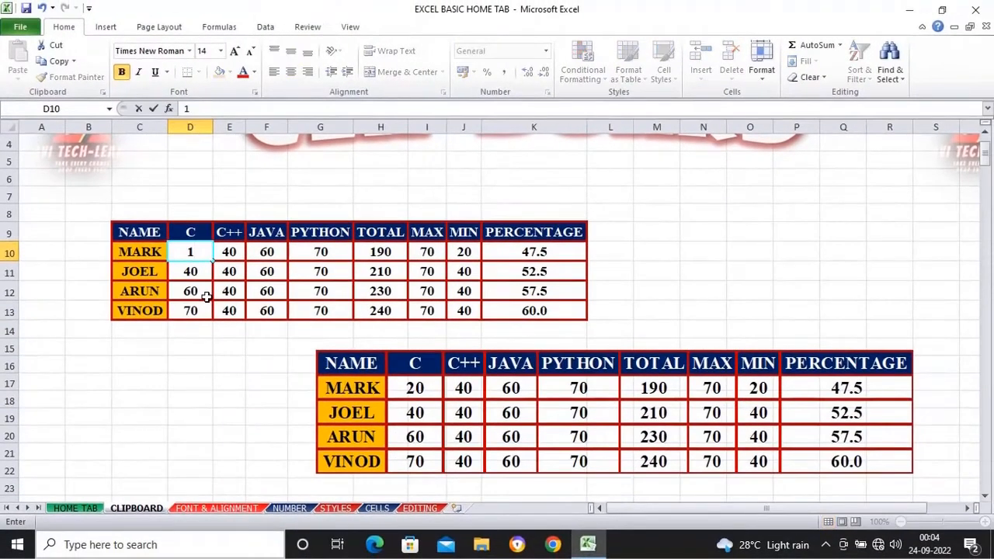
type("00")
key("Return")
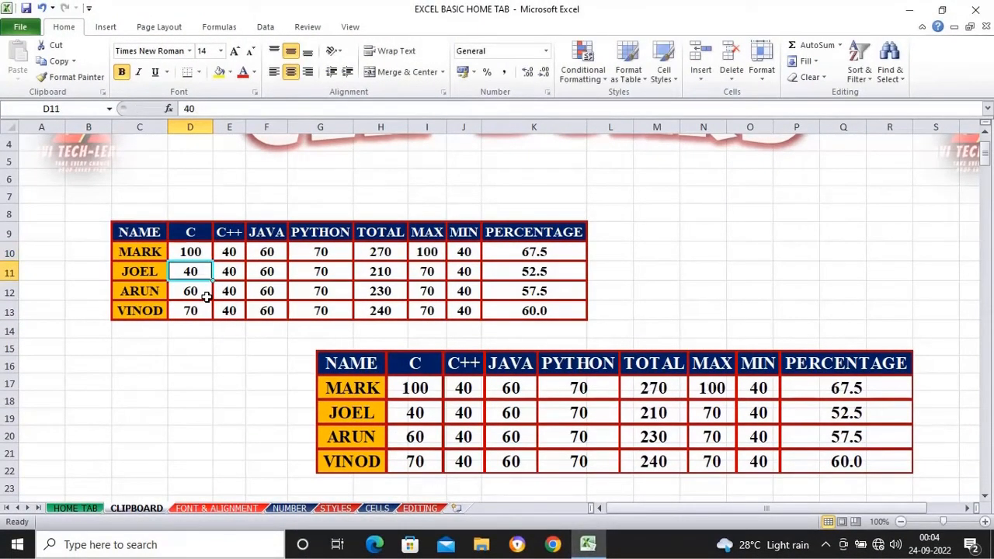
- Move the linked picture back directly under the marks table, enlarge it to about column R, row 25, and deselect it by selecting C11
left_click(416, 389)
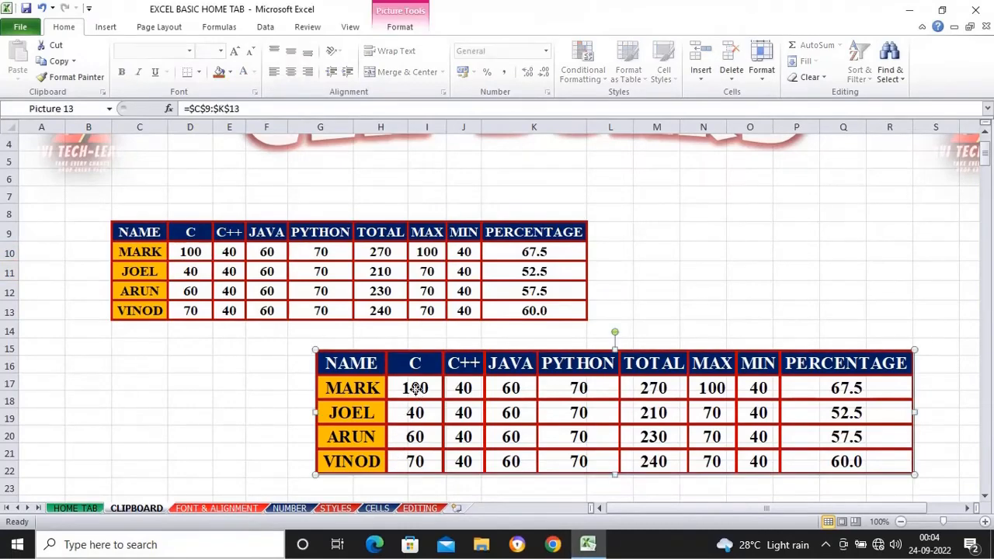
left_click_drag(418, 379, 210, 377)
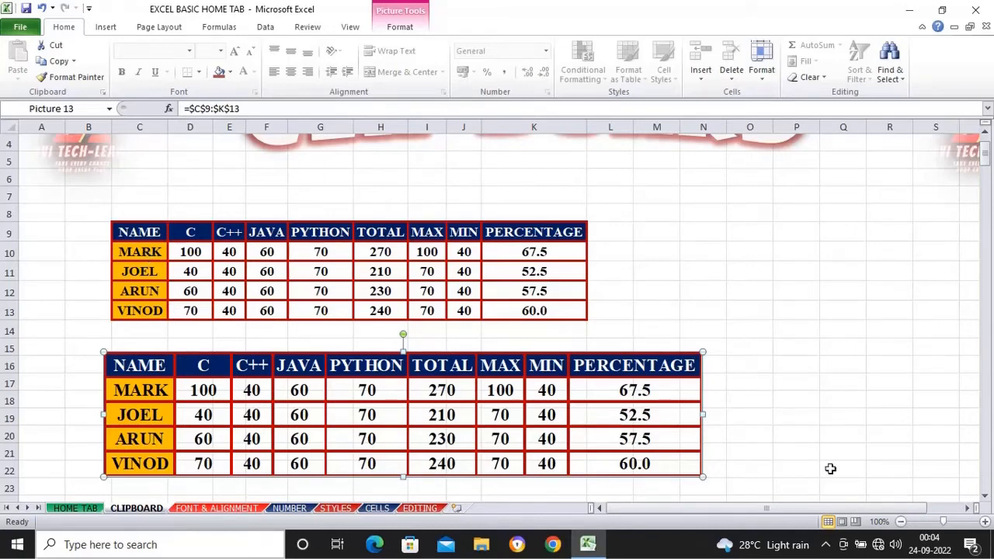
left_click_drag(703, 478, 905, 449)
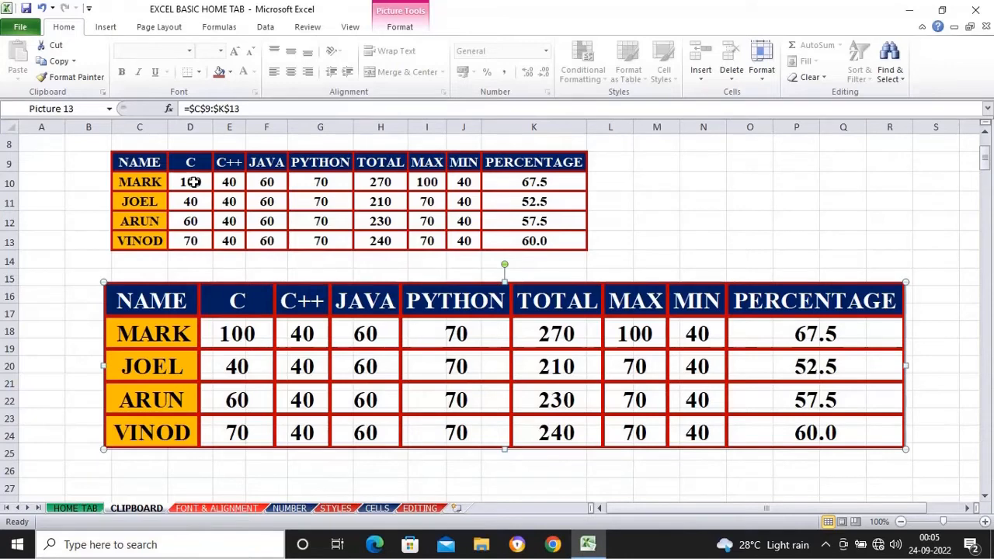
left_click(158, 201)
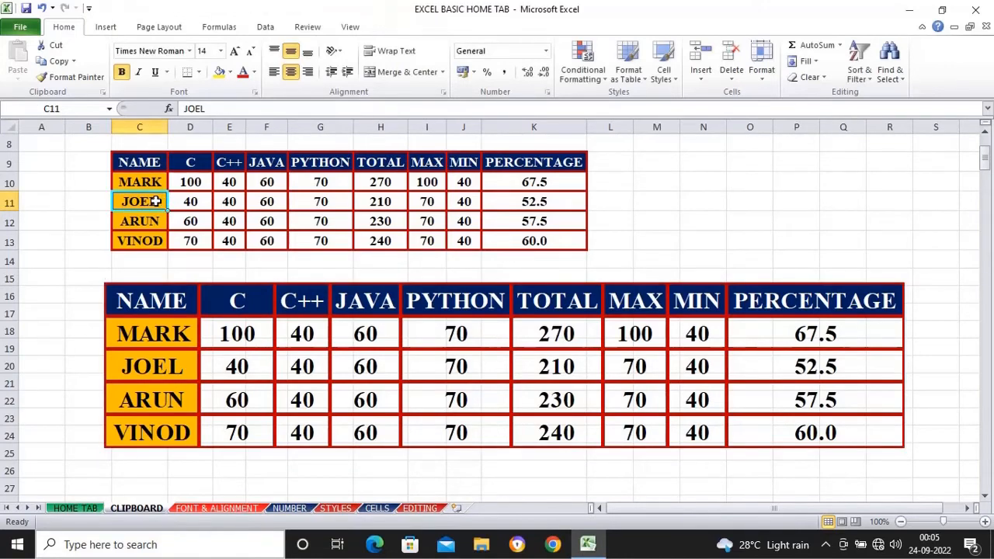
- Replace the student name in C11 of the source table with a different first name
type("KARAN")
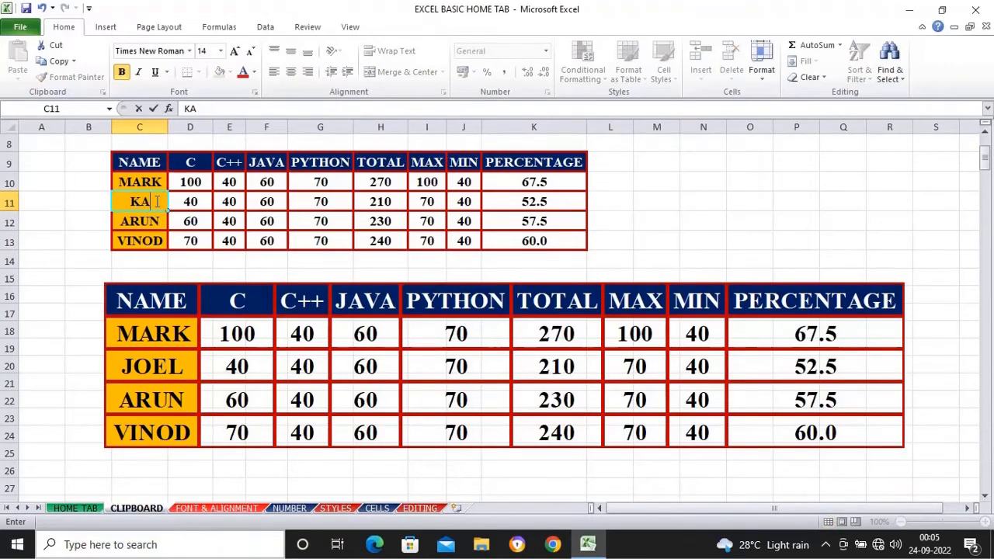
key("Return")
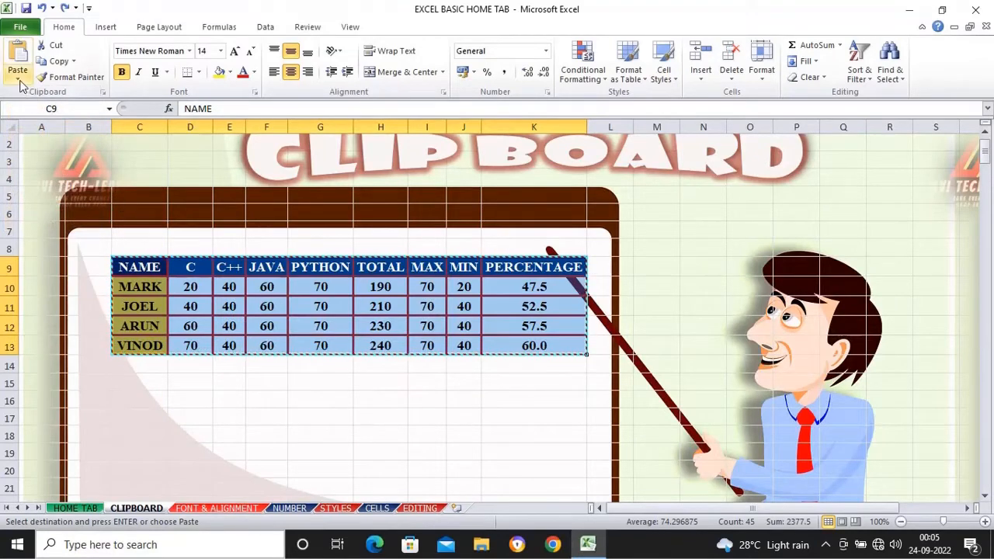
- Open the Paste Special options for the copied marks table with C15 as the destination
left_click(137, 377)
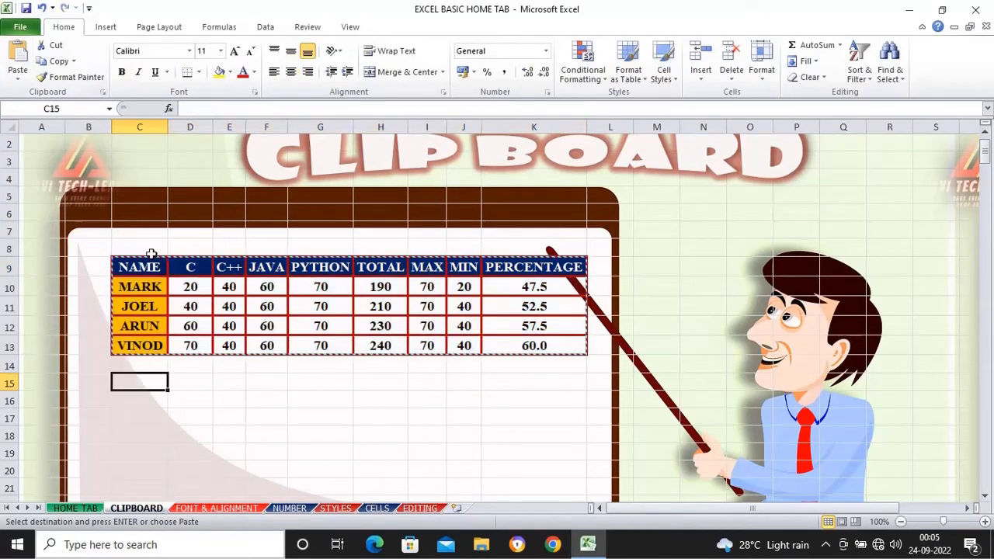
left_click(20, 78)
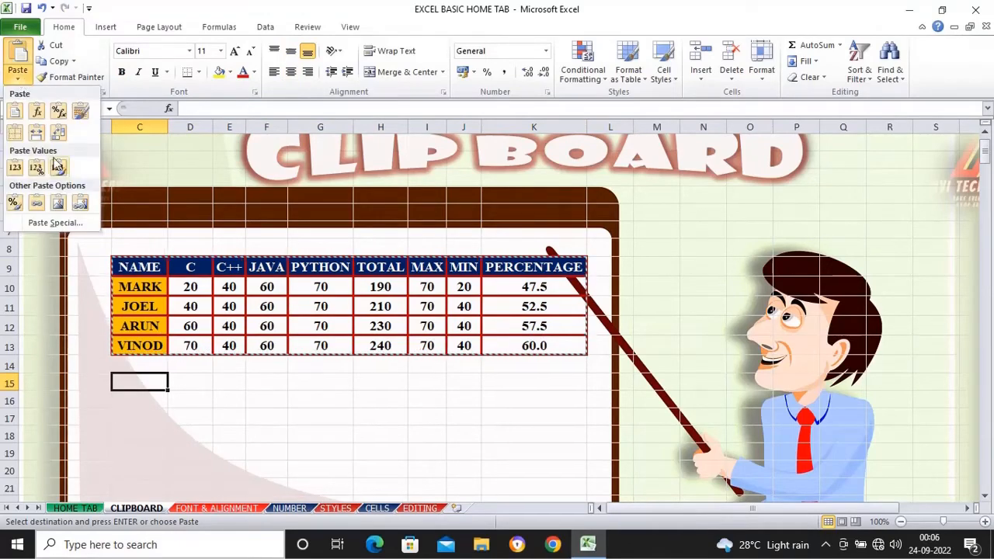
left_click(42, 223)
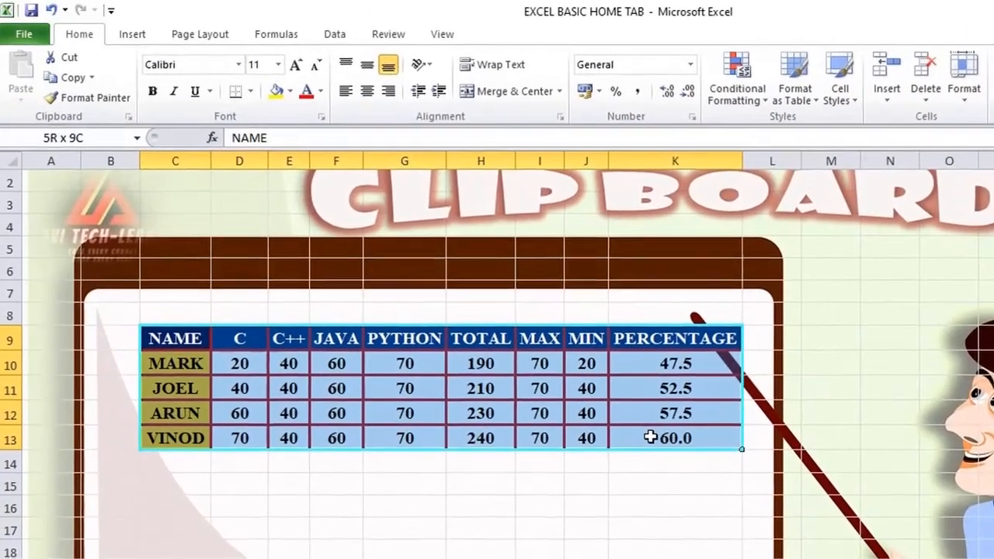
- Insert the comment "Excel Home Tab Series" on the NAME header cell C9 and display it
right_click(649, 433)
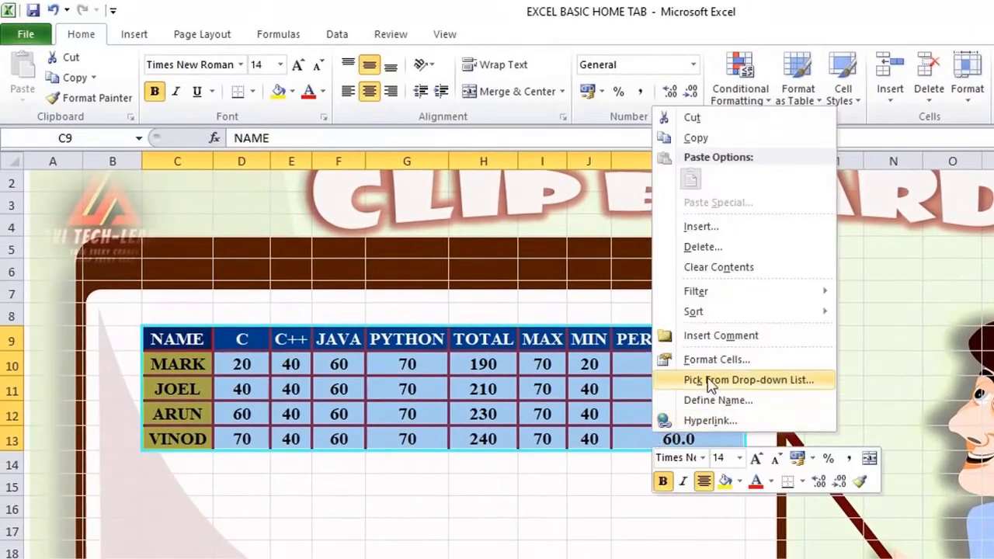
left_click(672, 335)
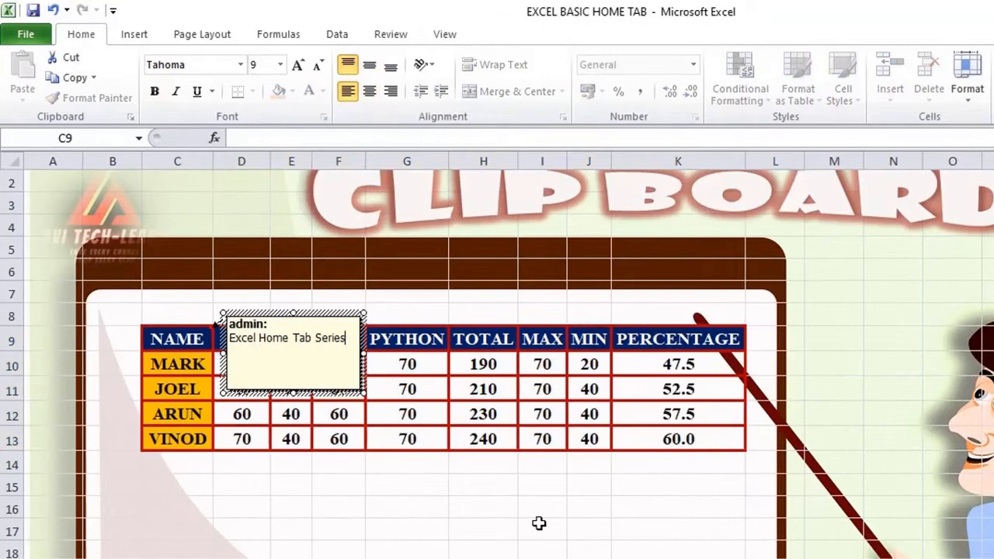
left_click(540, 526)
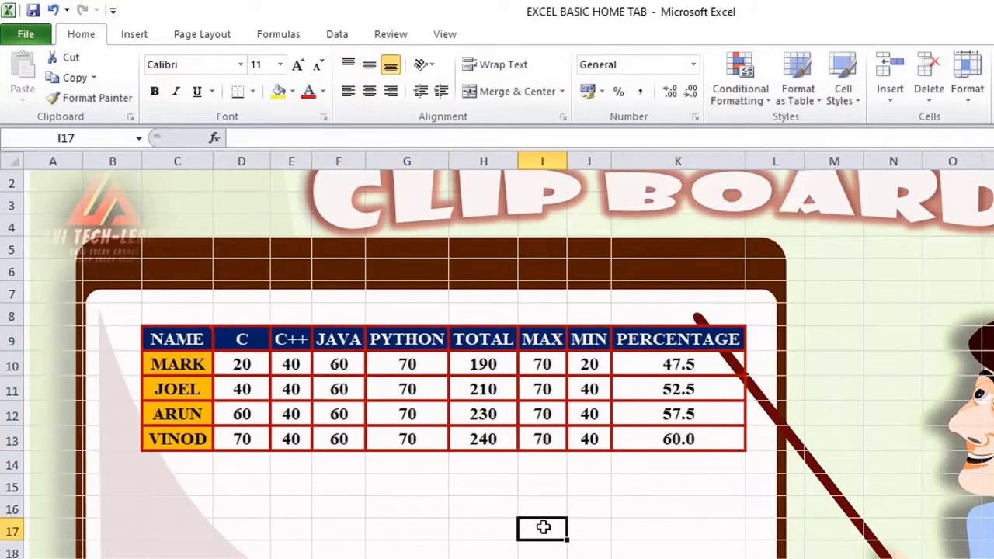
left_click(157, 339)
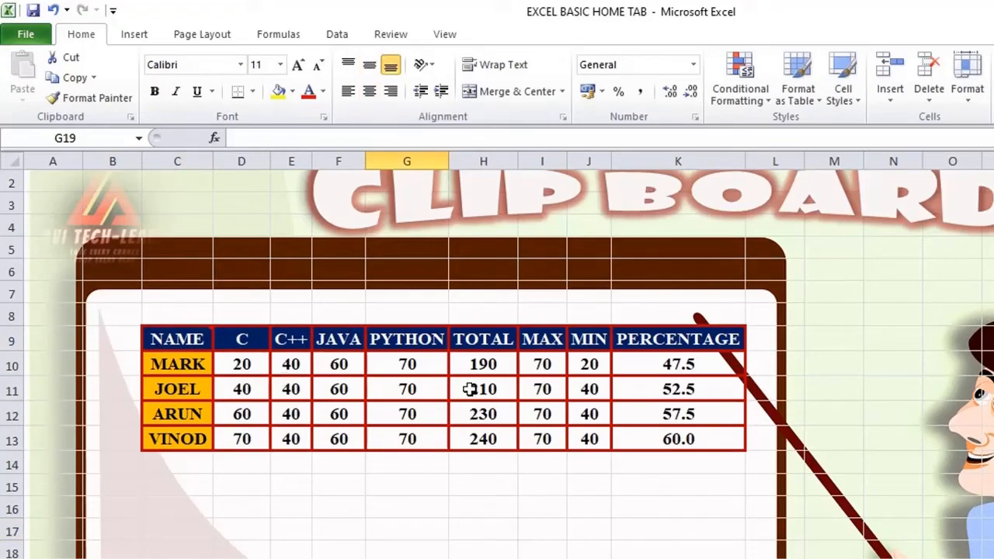
mouse_move(185, 334)
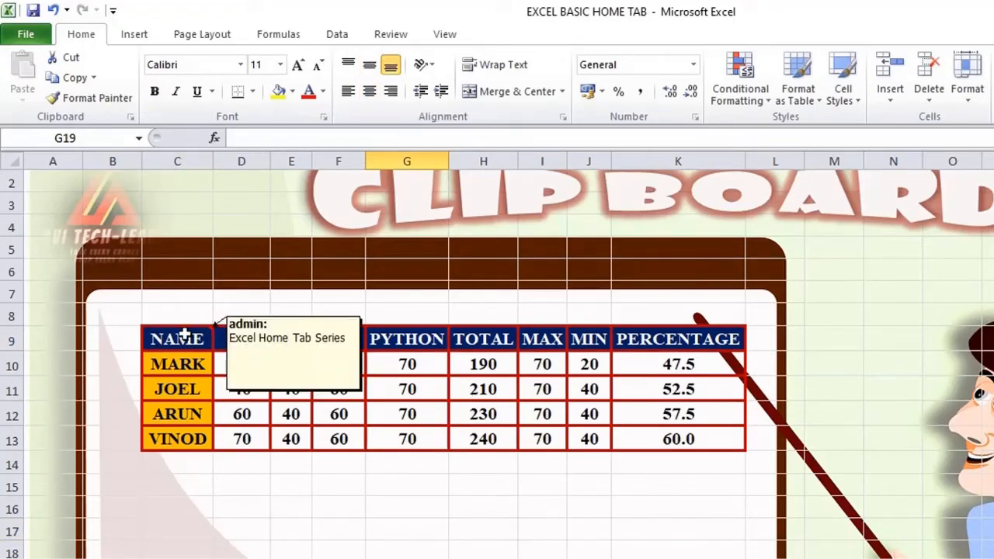
- Copy the marks table C9:K13 and paste only its comments at C15 using Paste Special
left_click_drag(178, 342, 673, 436)
left_click(76, 79)
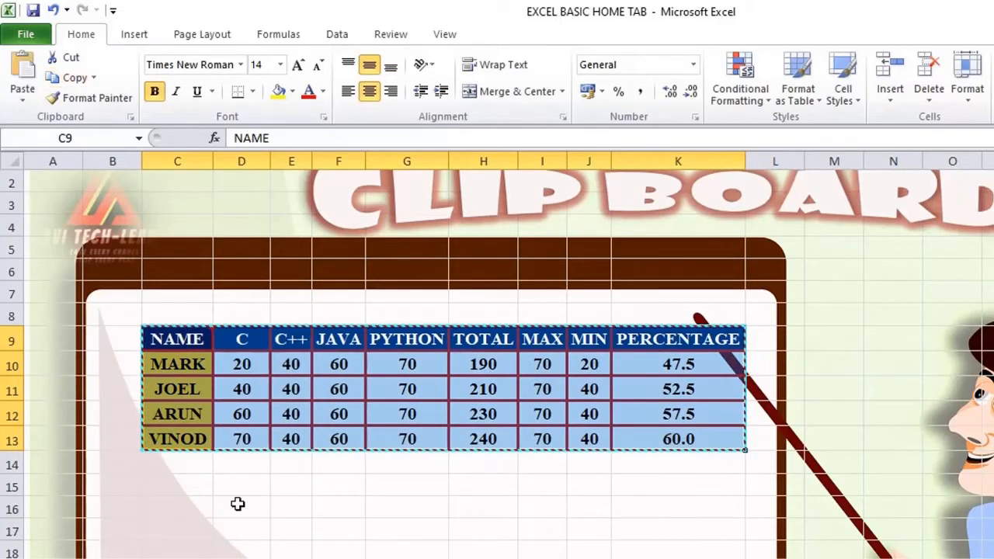
left_click(178, 487)
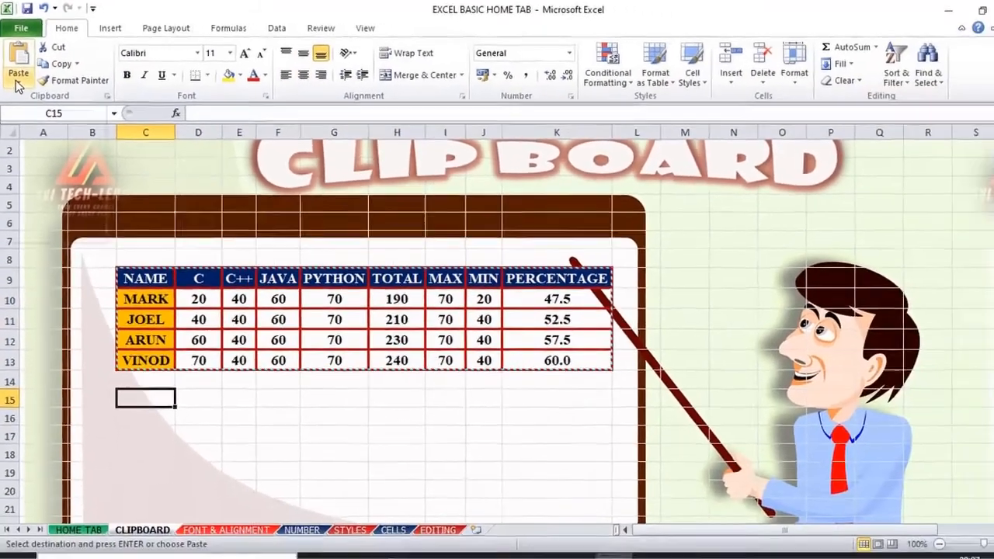
left_click(22, 99)
left_click(55, 278)
left_click(701, 239)
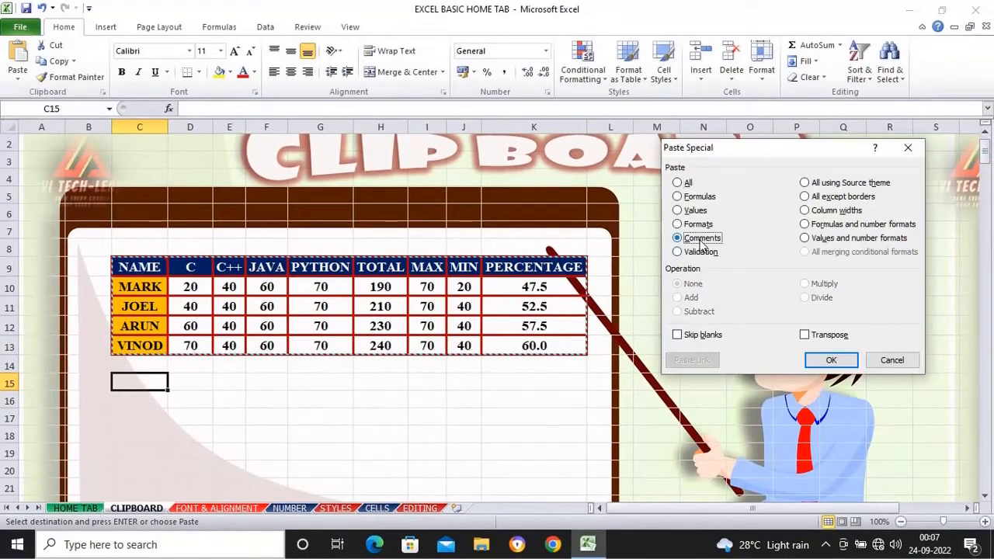
left_click(831, 359)
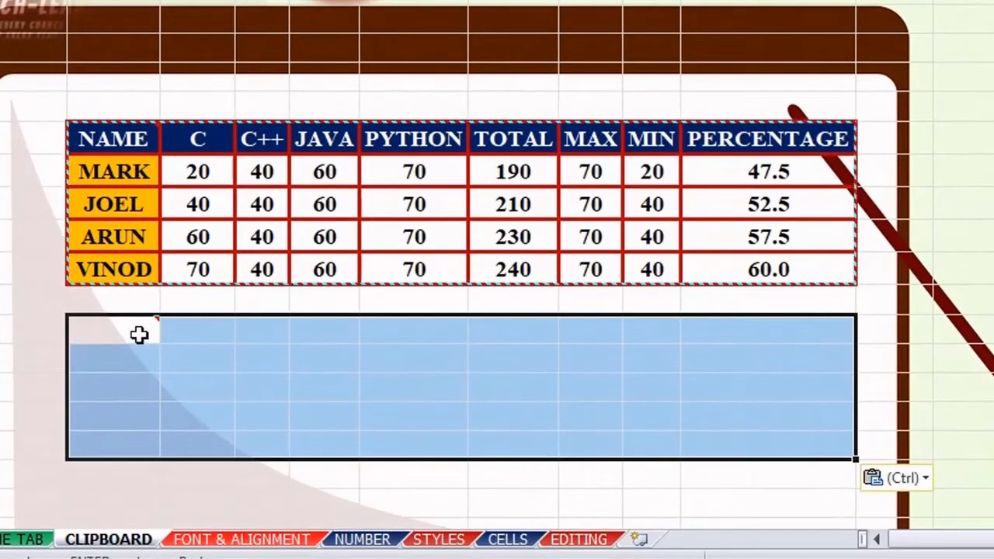
mouse_move(138, 334)
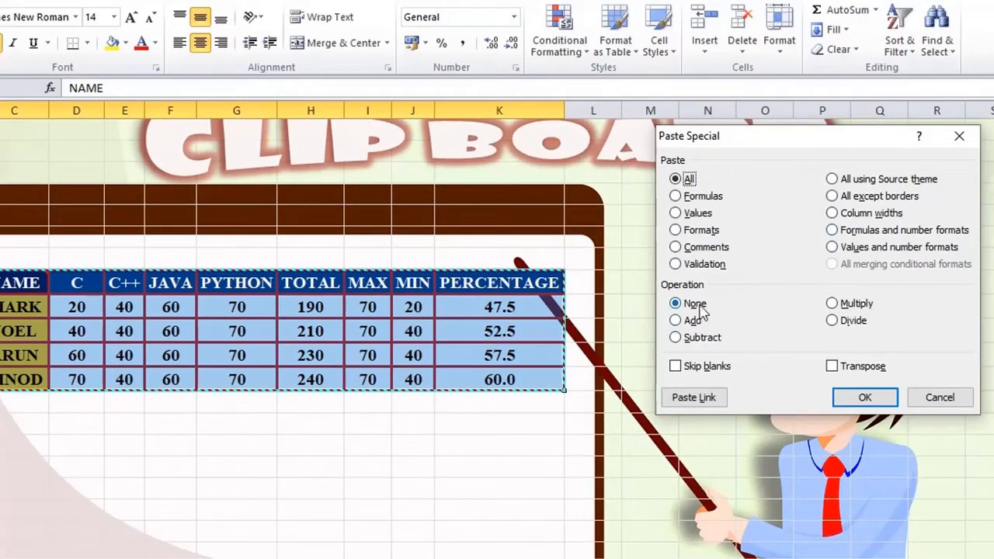
left_click(934, 400)
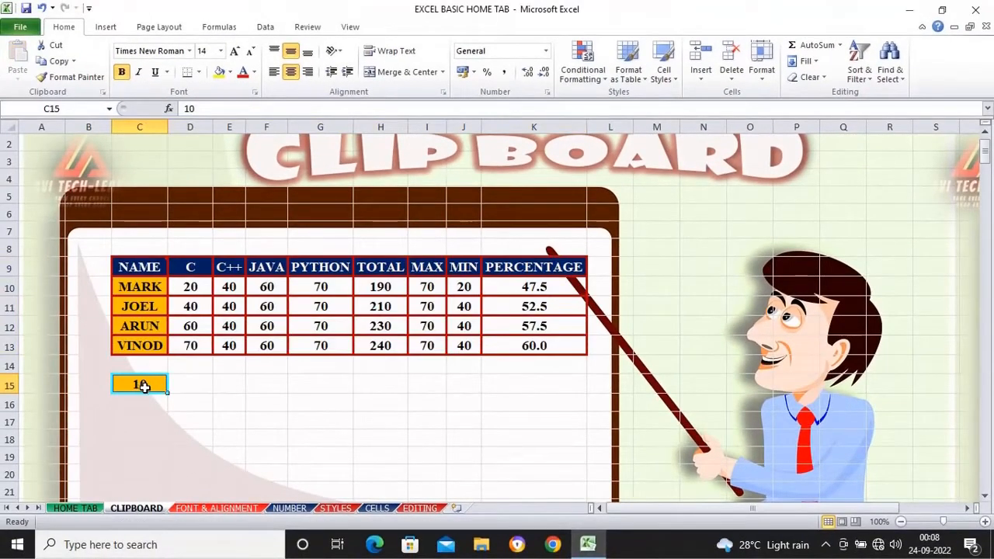
- Add the copied value 10 from C15 to the C++ marks E10:E13 with Paste Special, and undo the addition
left_click(56, 61)
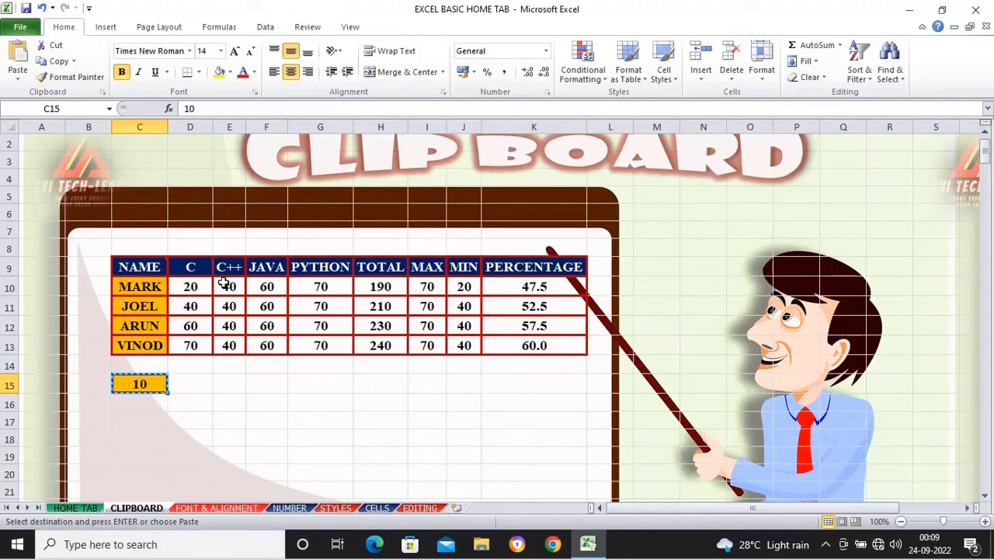
left_click_drag(224, 284, 229, 345)
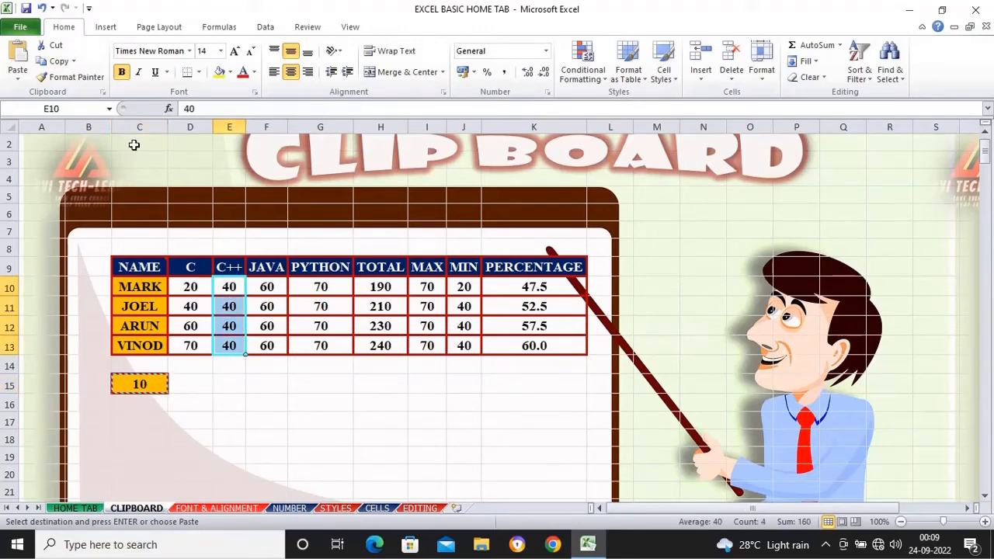
left_click(23, 86)
left_click(65, 229)
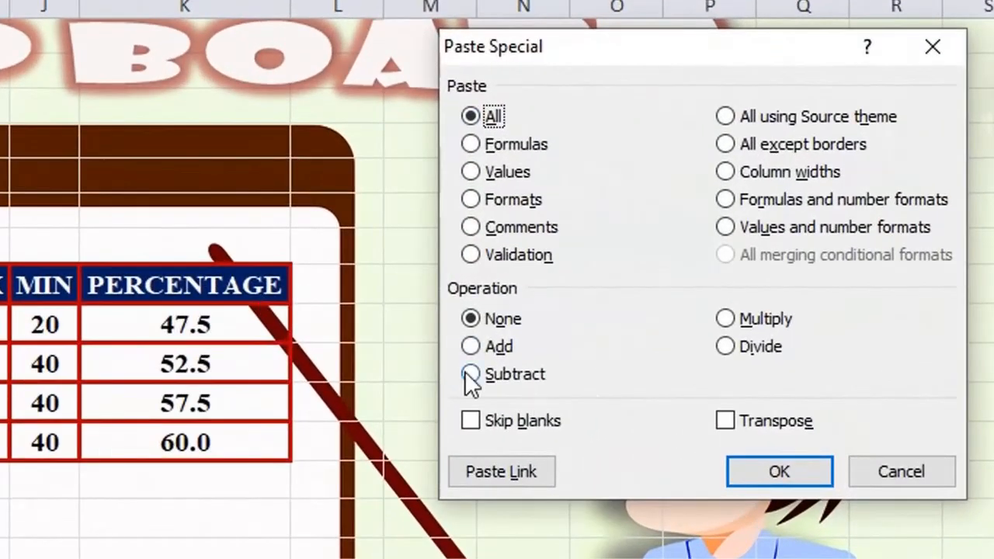
left_click(475, 347)
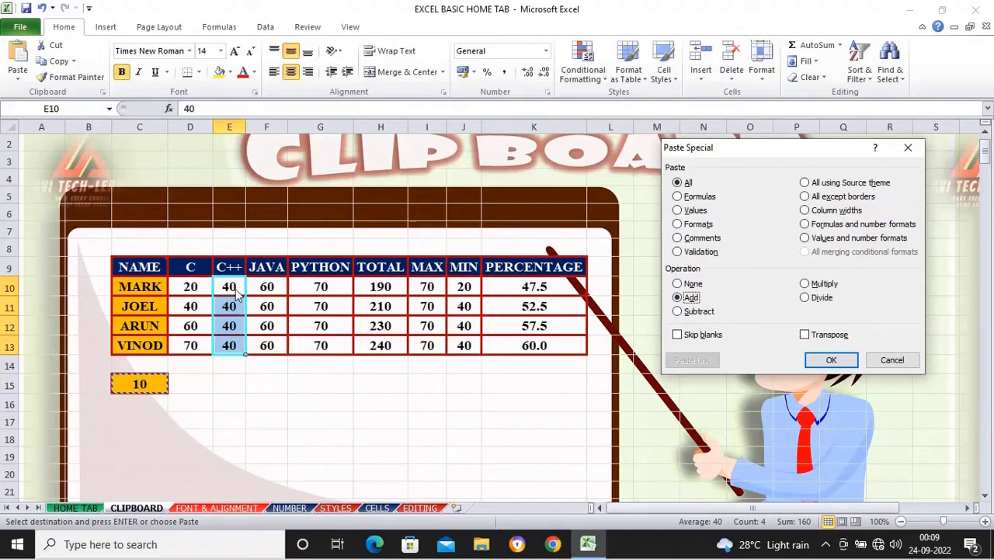
left_click(822, 362)
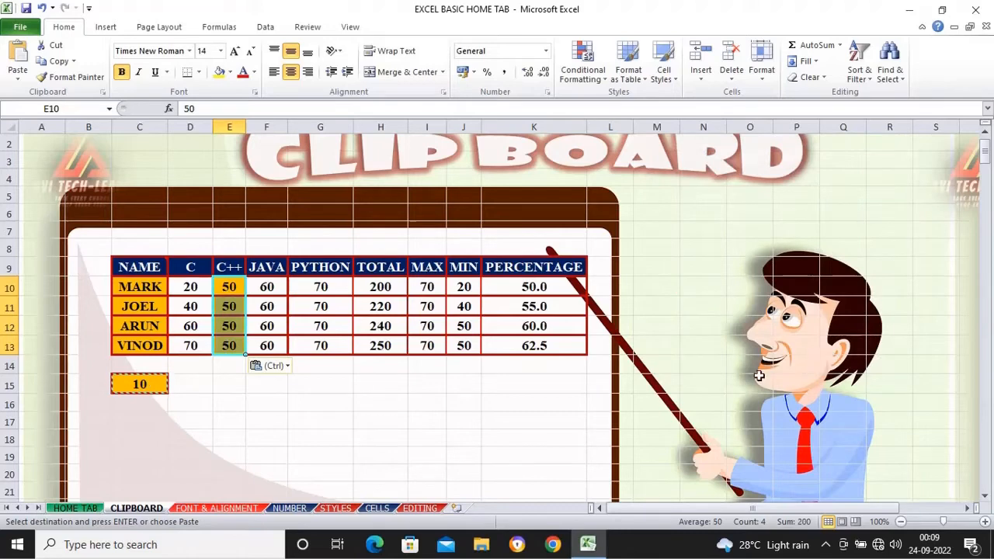
key("ctrl+z")
left_click(419, 399)
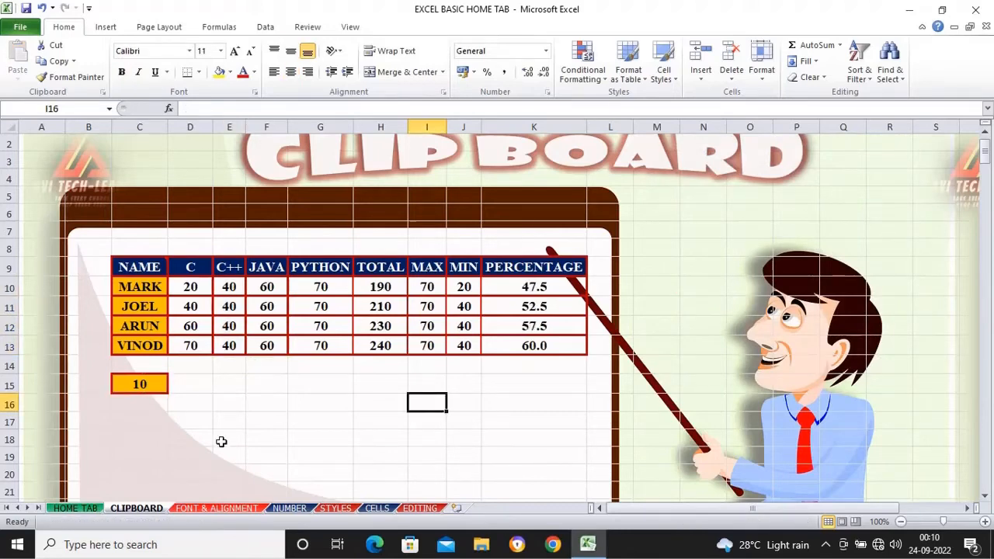
- Subtract the copied value 10 from C15 from the PYTHON marks G10:G13 with Paste Special, and undo the subtraction
left_click(146, 384)
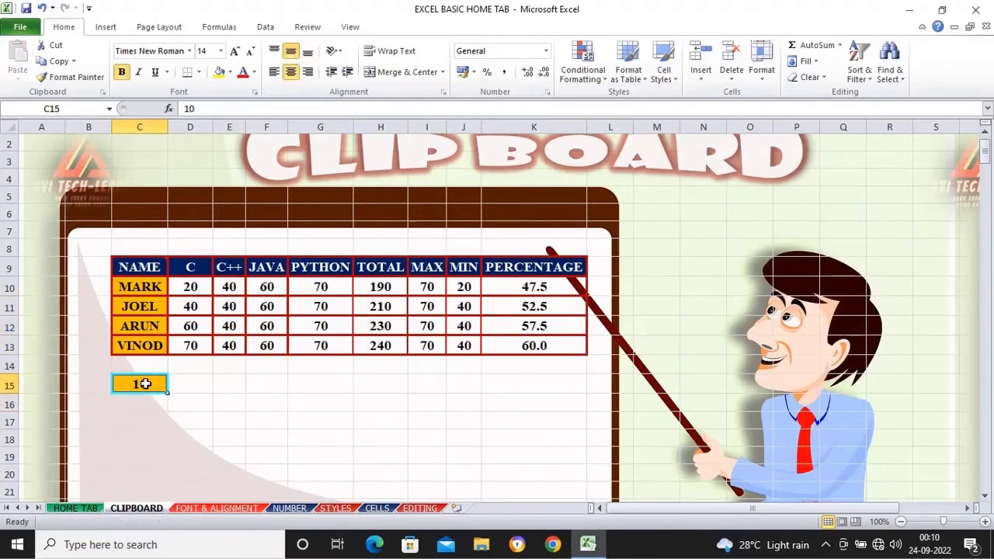
left_click(53, 61)
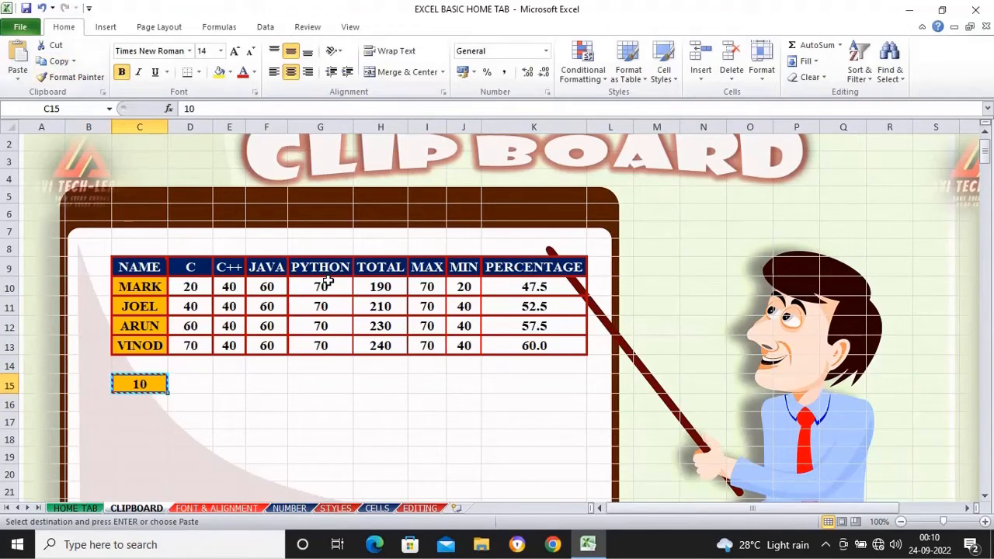
left_click_drag(328, 284, 331, 345)
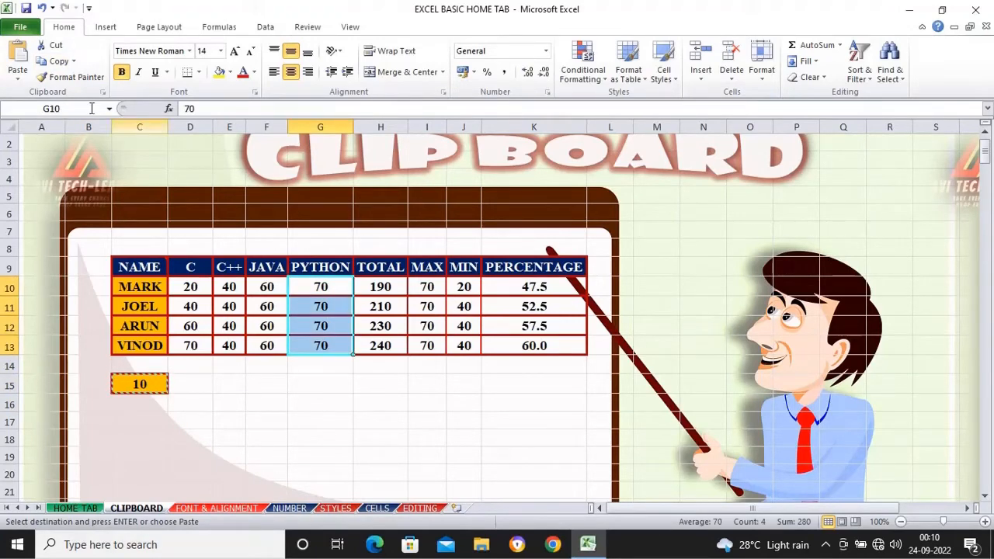
left_click(17, 78)
left_click(61, 227)
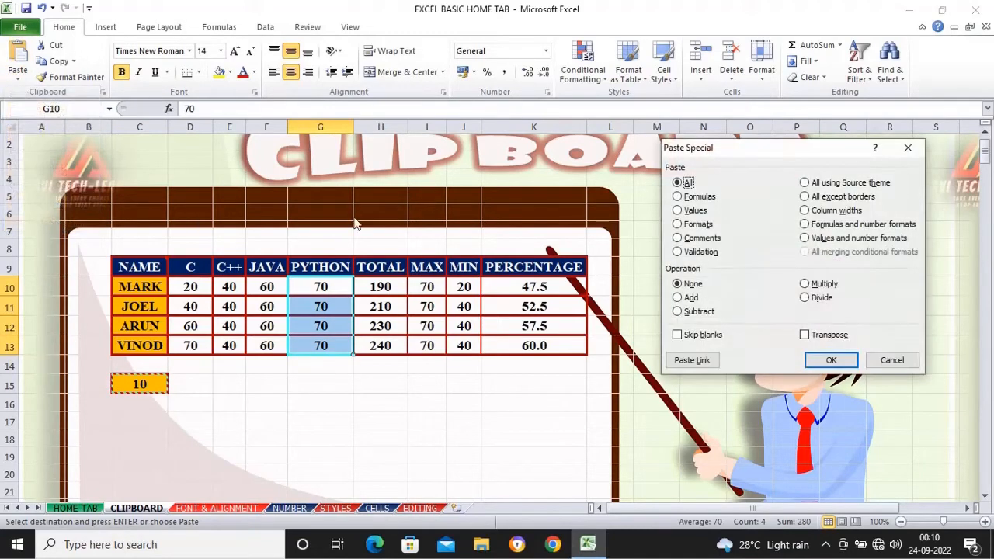
left_click(699, 313)
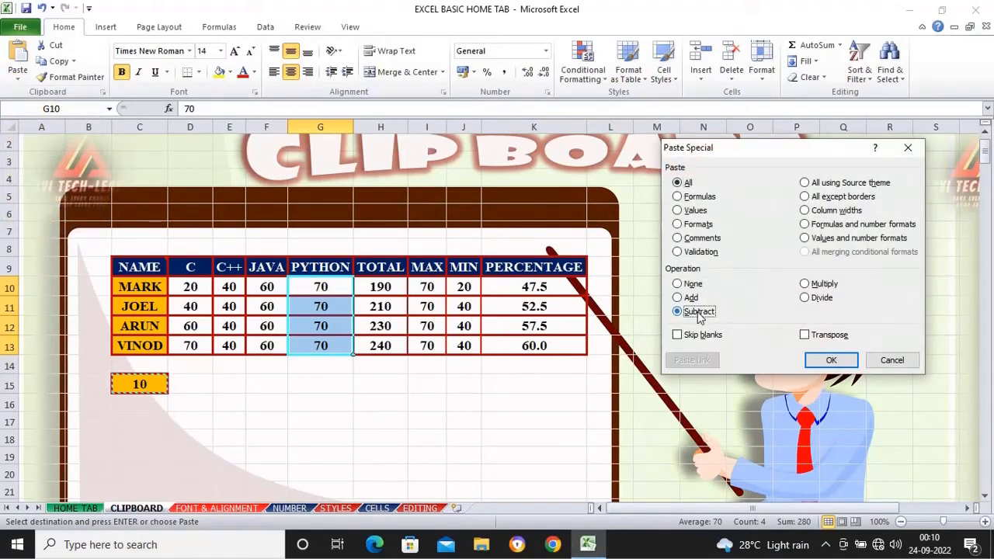
left_click(825, 359)
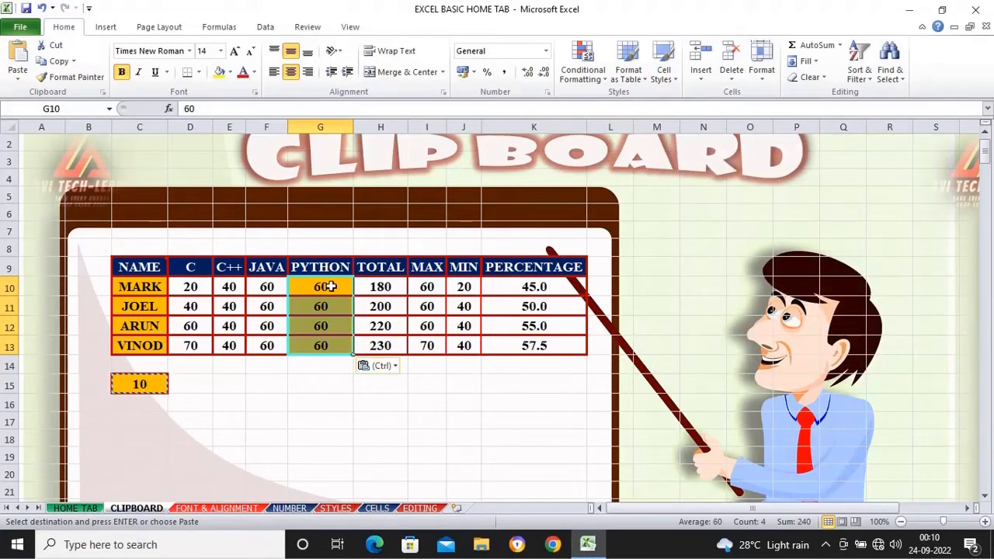
key("ctrl+z")
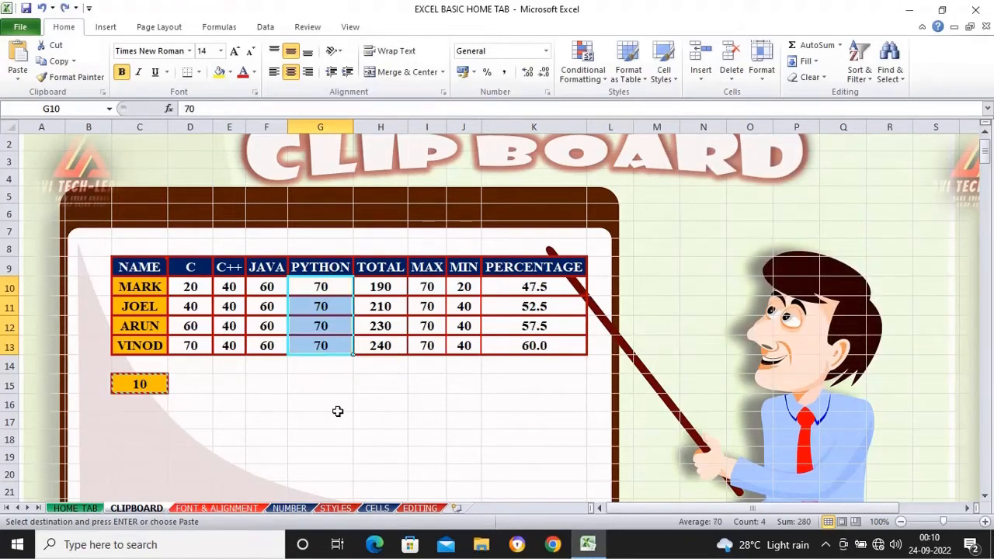
key("Escape")
- Copy the value 10 in C15 and multiply the C++ marks E10:E13 by it using Paste Special
left_click(150, 384)
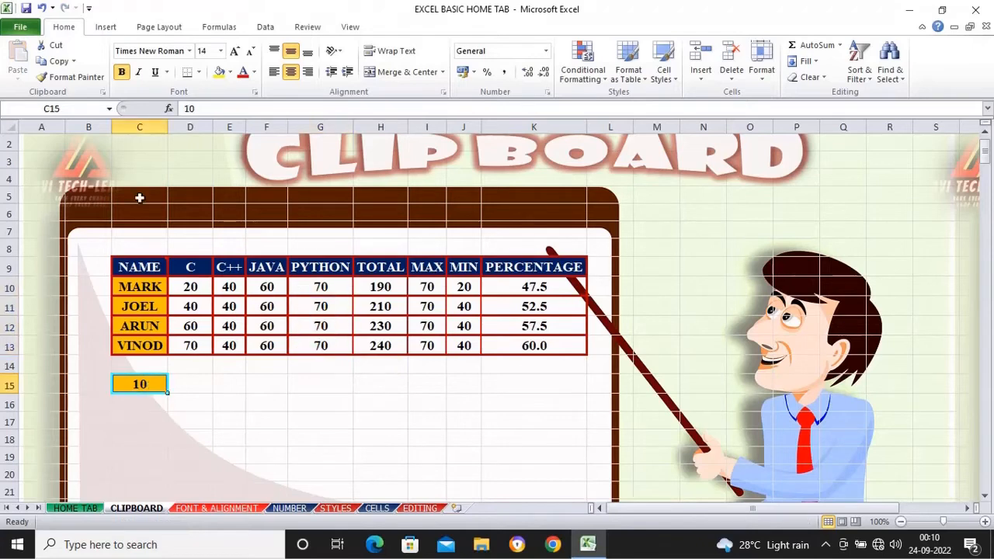
left_click(55, 60)
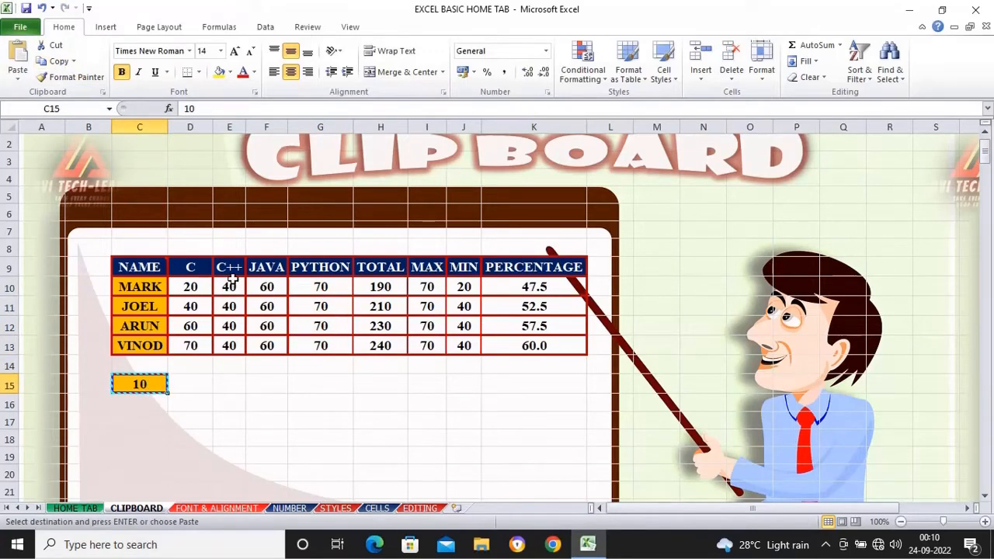
left_click_drag(233, 286, 240, 338)
left_click(19, 80)
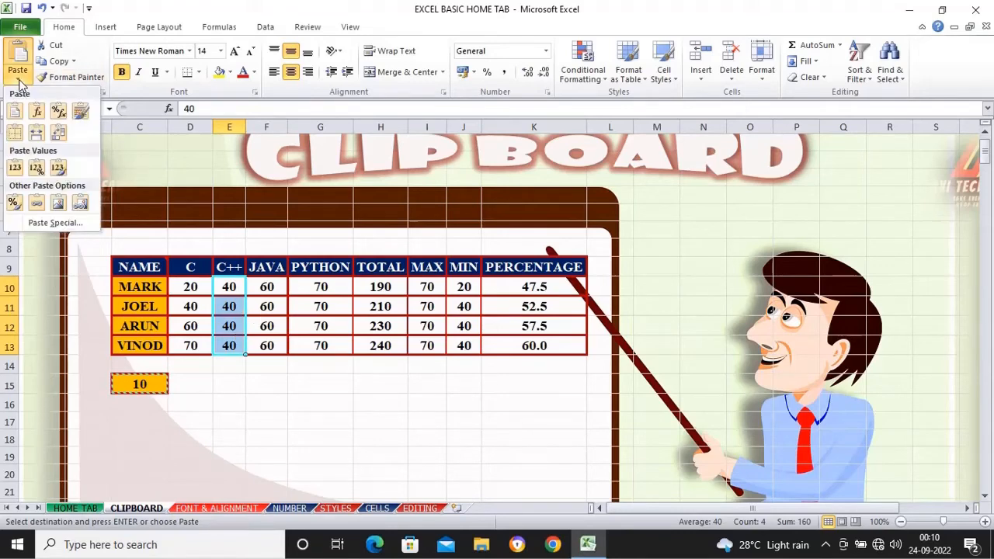
left_click(48, 231)
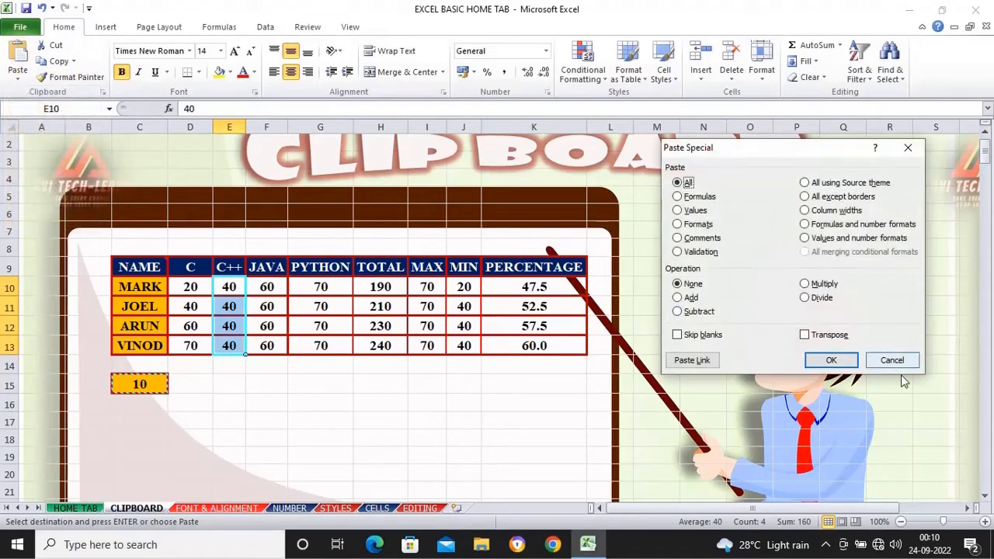
left_click(825, 284)
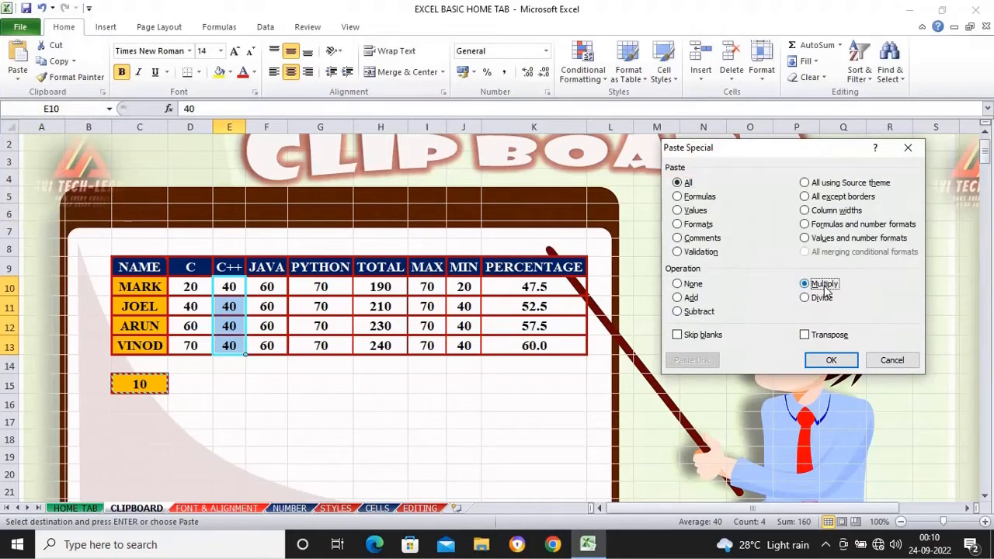
left_click(832, 362)
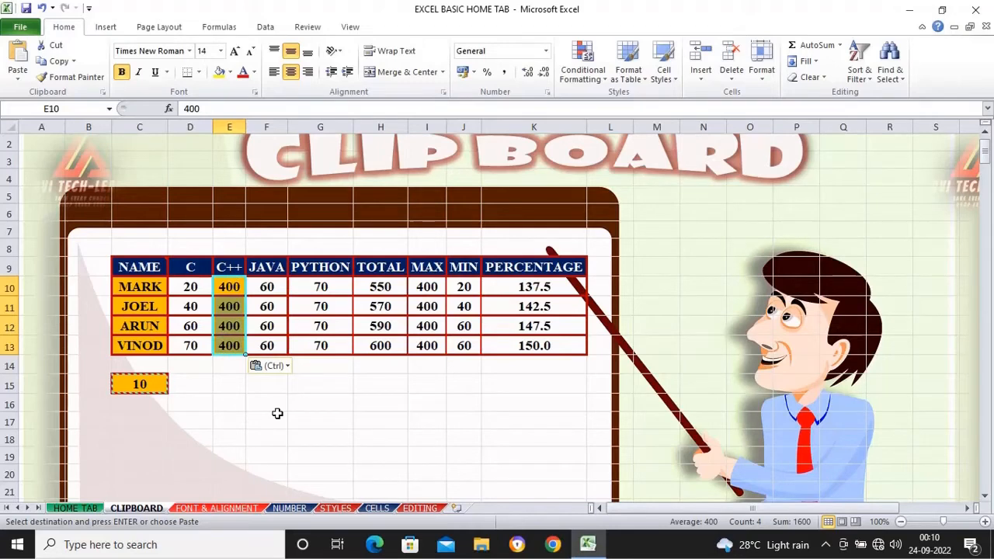
- Copy the value 10 in C15 and divide the C++ marks E10:E13 by it using Paste Special
left_click(60, 64)
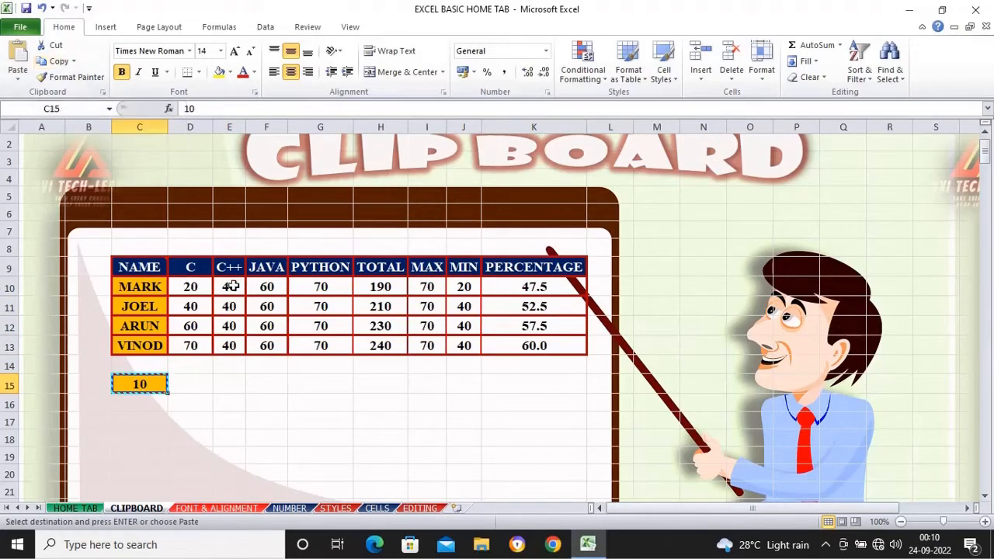
left_click_drag(233, 288, 233, 347)
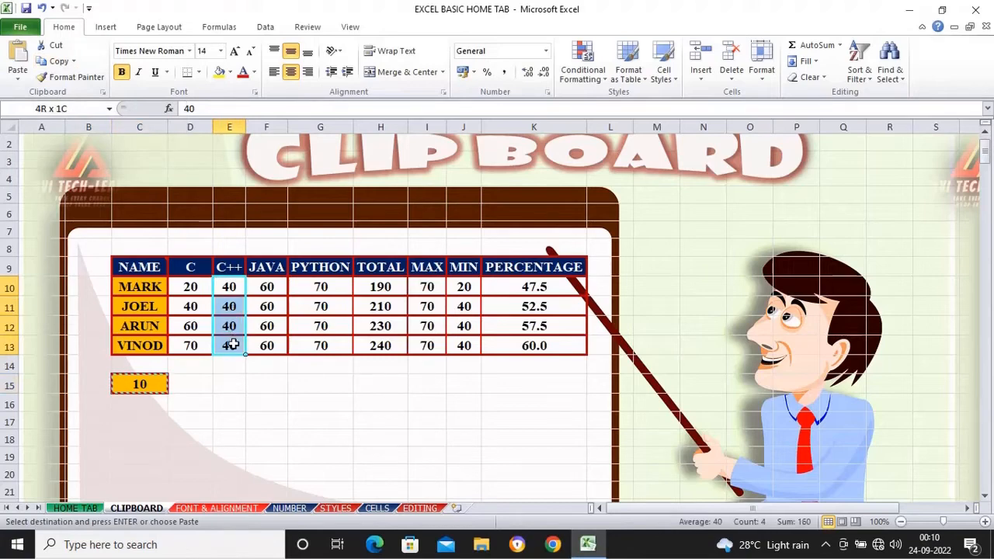
left_click(21, 82)
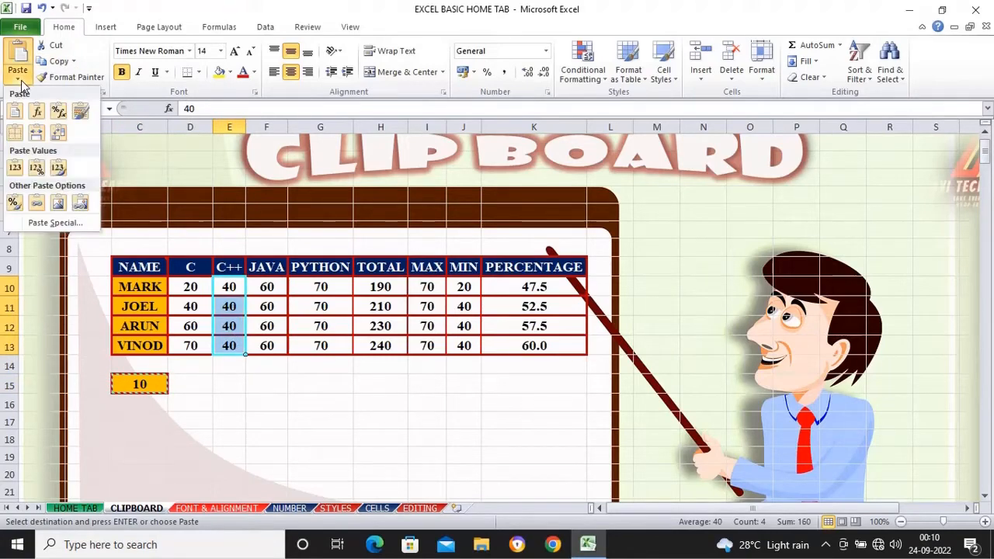
left_click(56, 223)
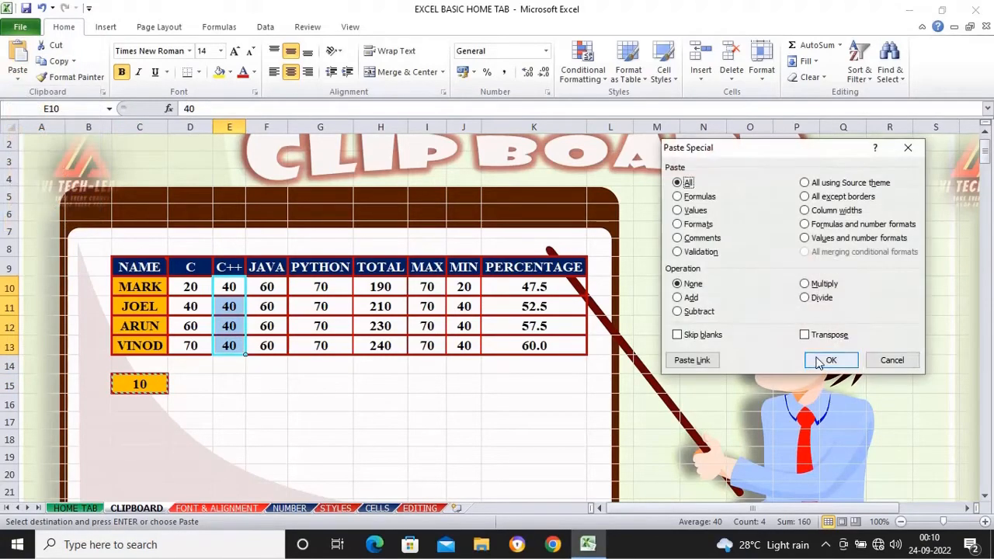
left_click(806, 298)
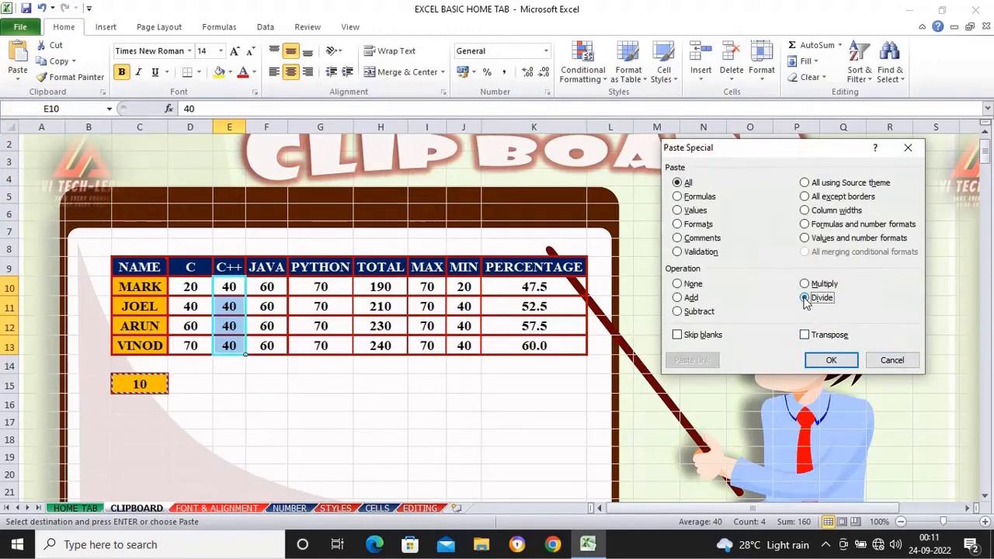
left_click(830, 362)
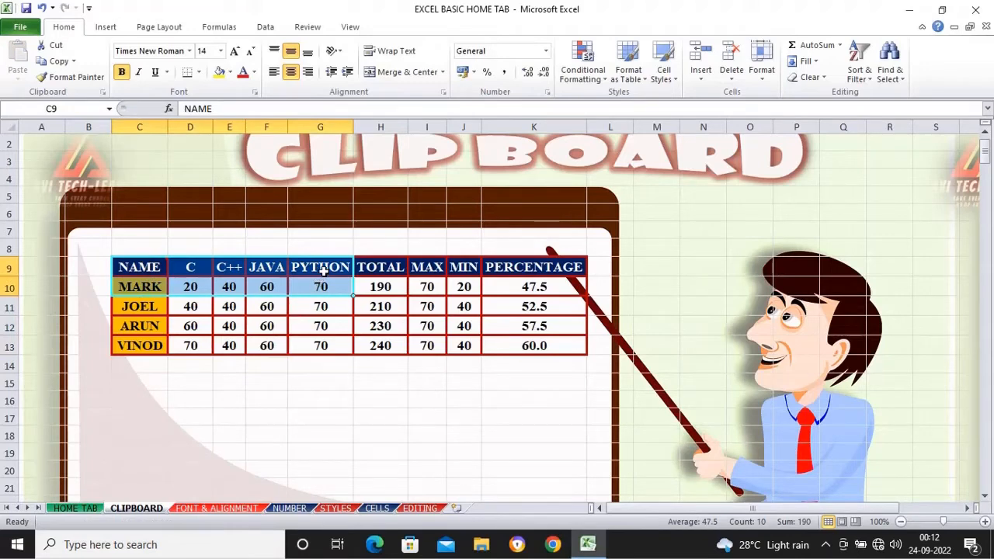
- Copy the range C9:G10 and paste it transposed at C15 using Paste Special, ending copy mode
left_click(55, 61)
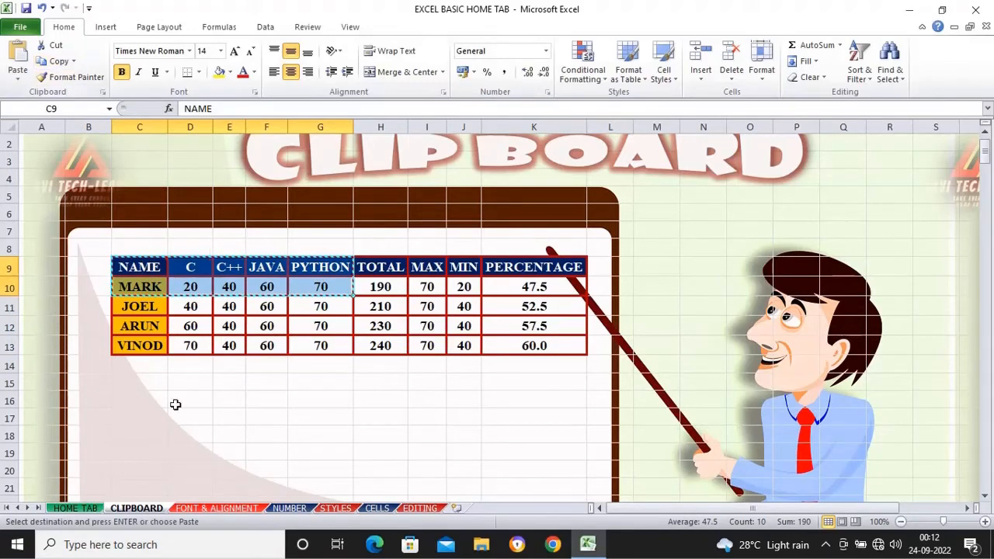
left_click(134, 380)
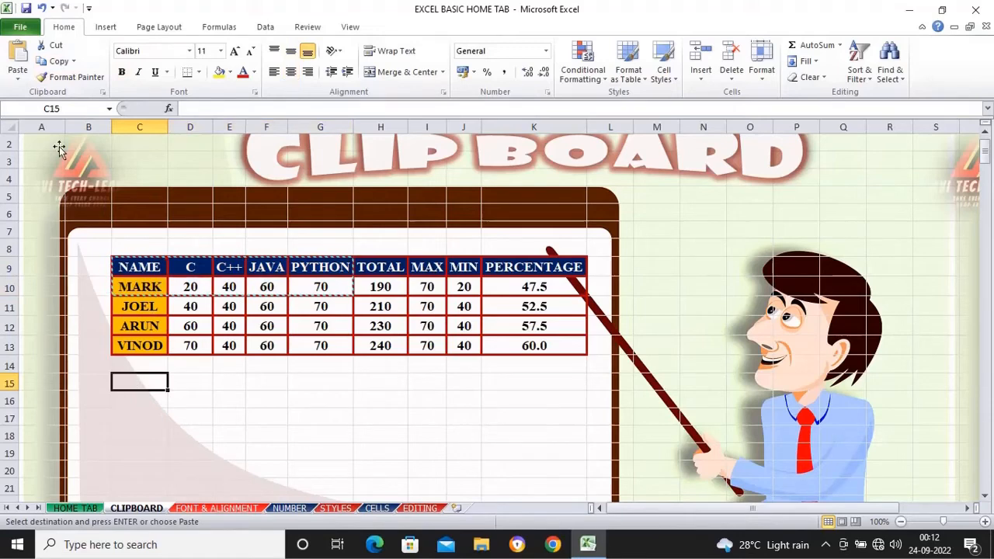
left_click(17, 76)
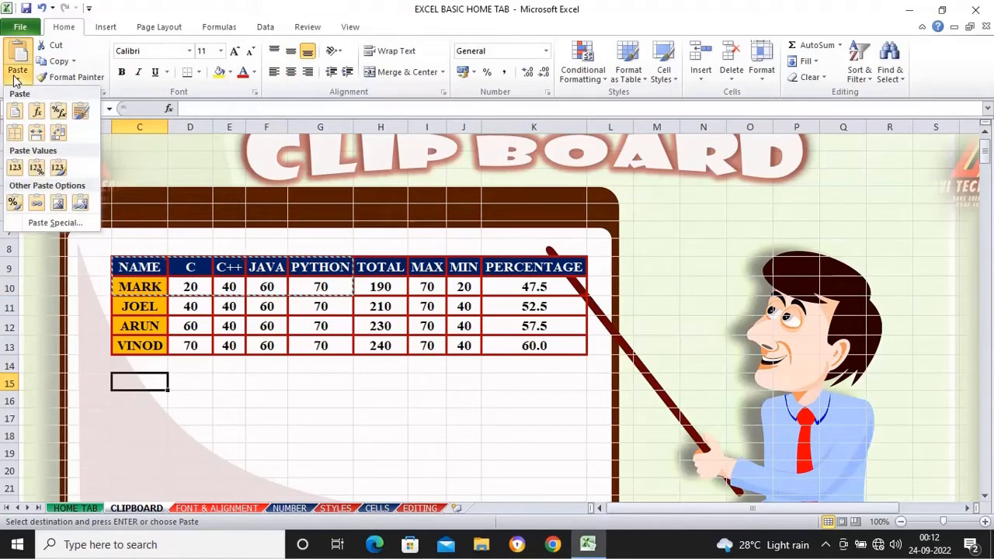
left_click(54, 223)
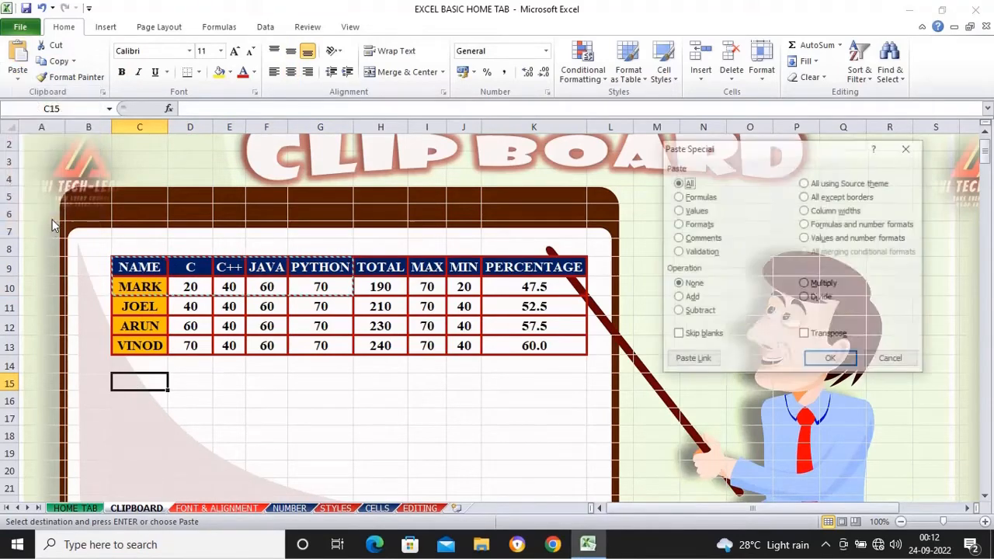
left_click(808, 336)
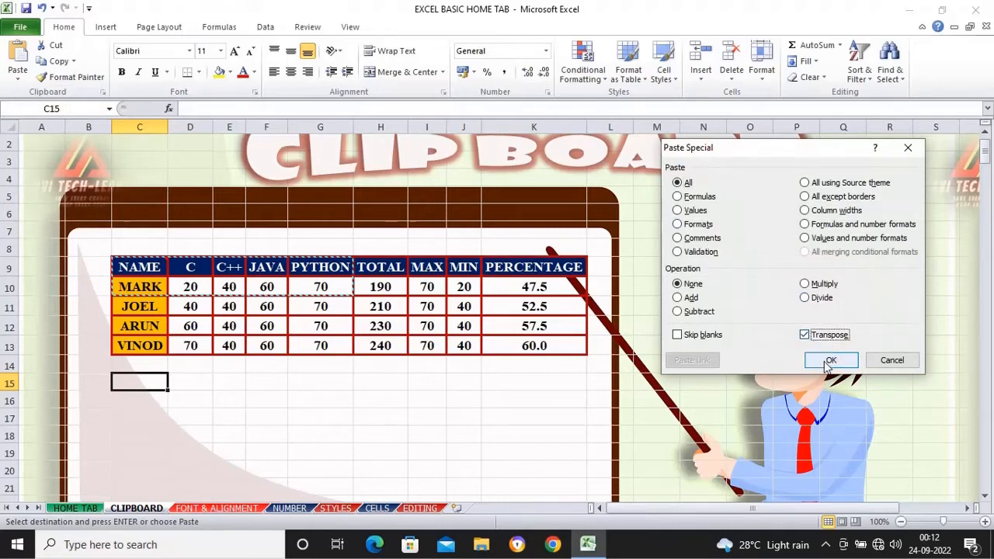
left_click(830, 362)
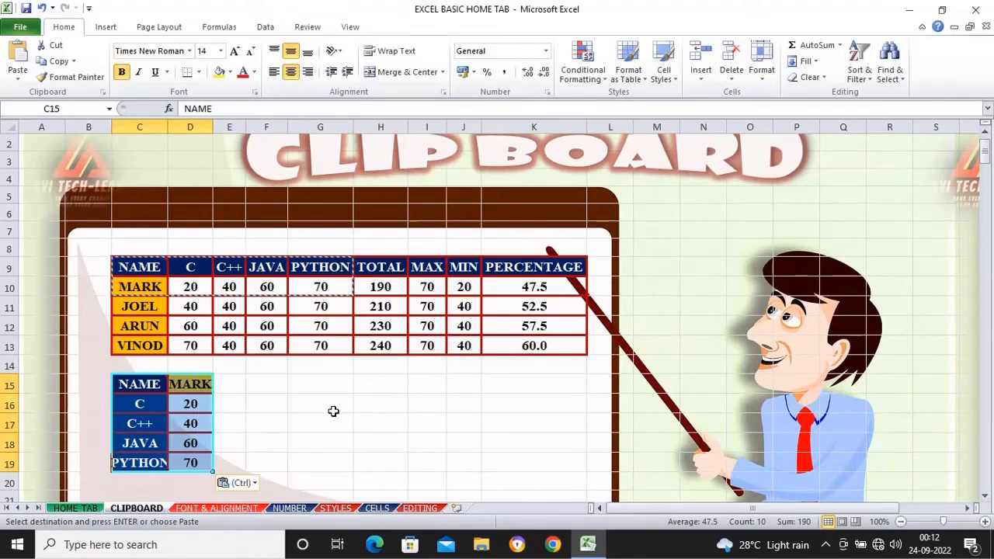
key("Escape")
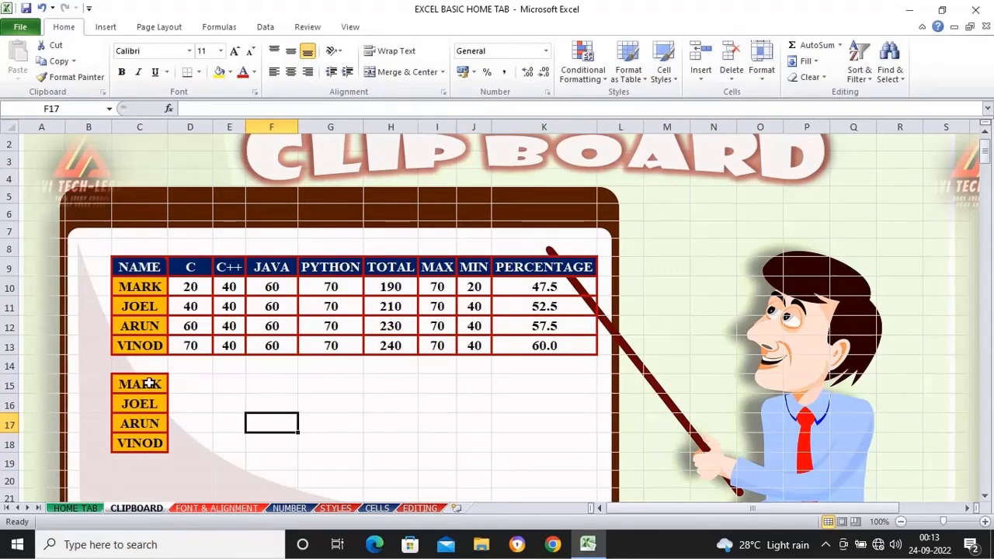
- Copy the name list C15:C18, paste it at G15 with the Skip blanks option of Paste Special, and undo the paste
left_click(202, 401)
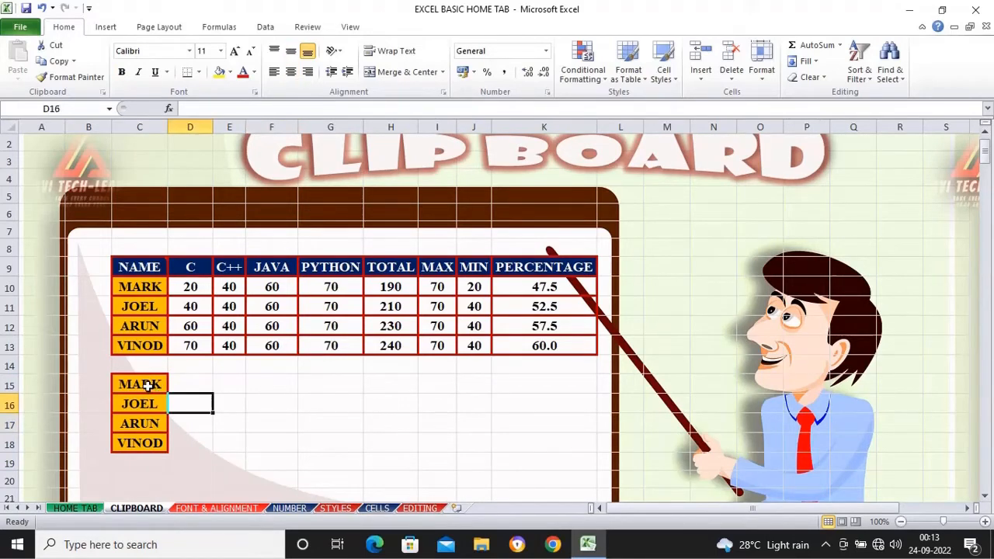
left_click_drag(146, 385, 141, 442)
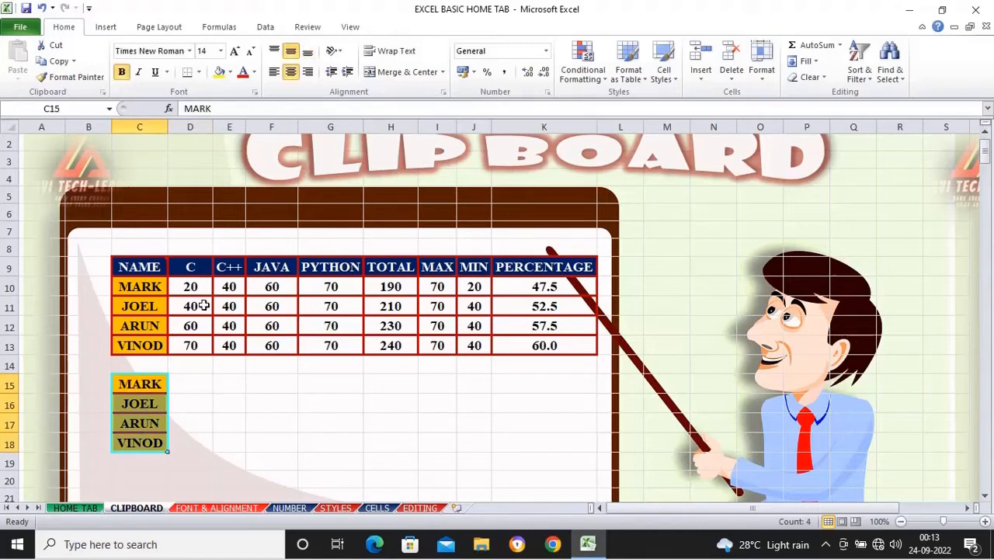
left_click(57, 62)
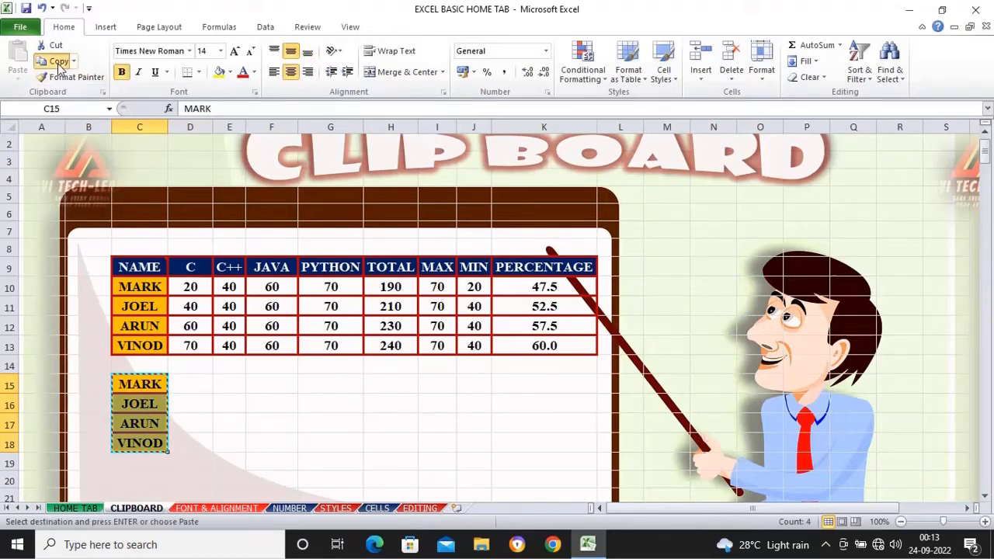
left_click(263, 383)
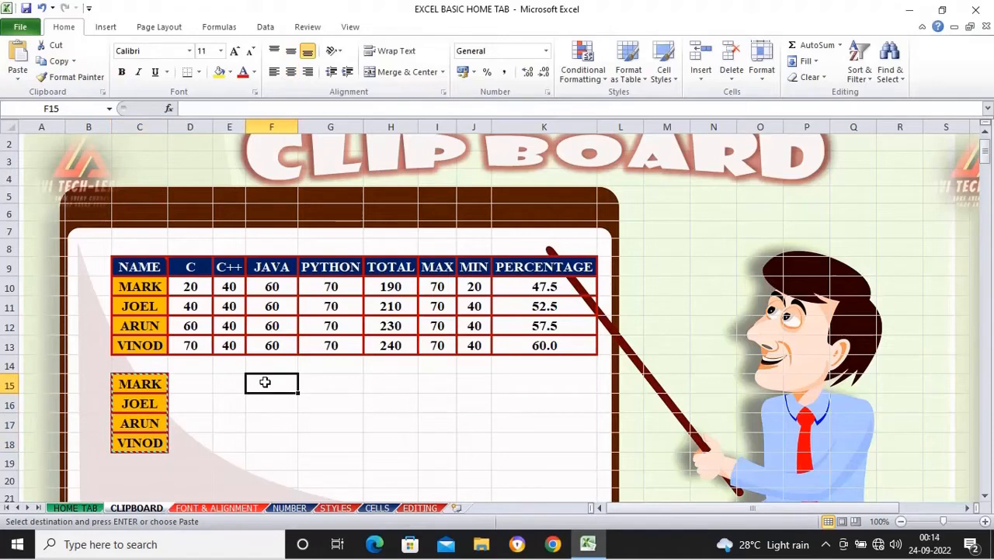
left_click(328, 382)
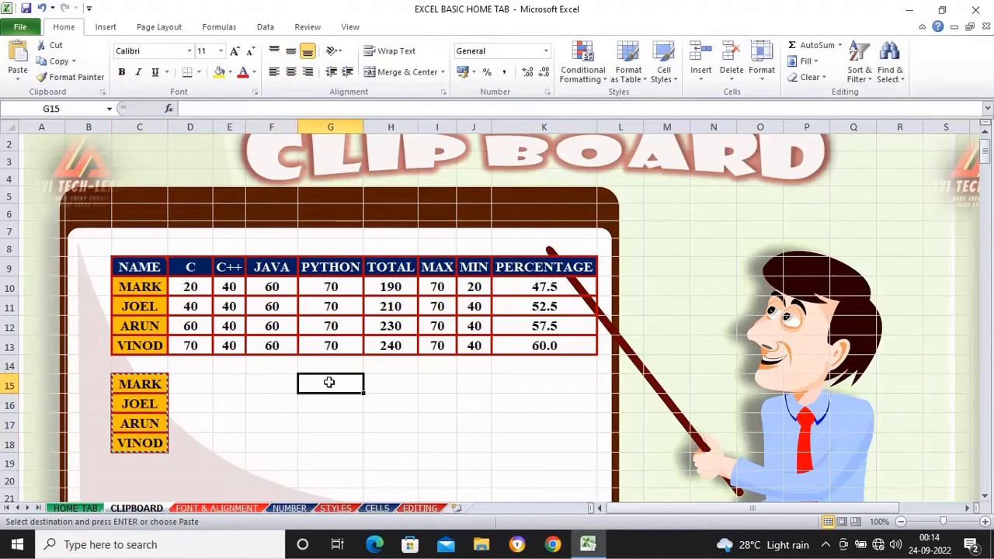
left_click(17, 78)
left_click(39, 224)
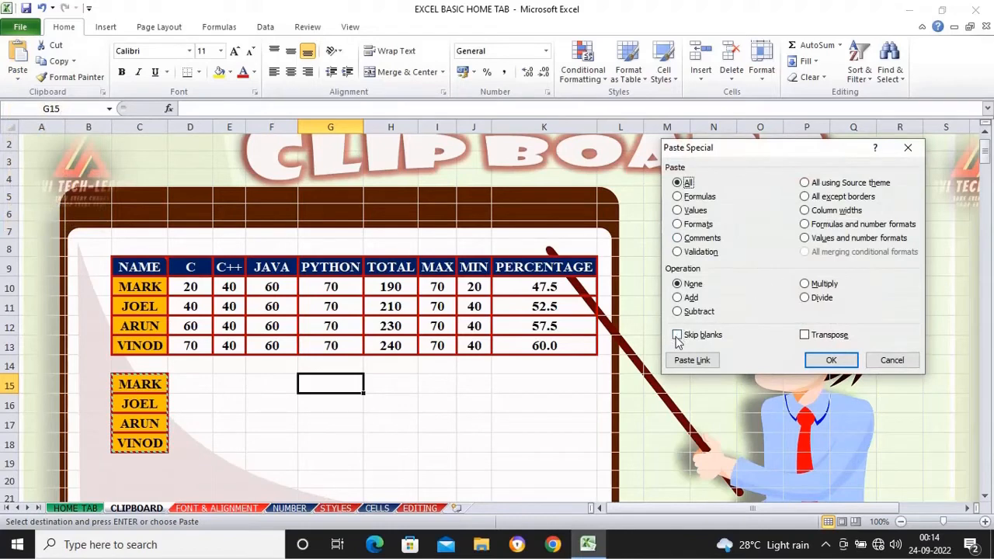
left_click(677, 338)
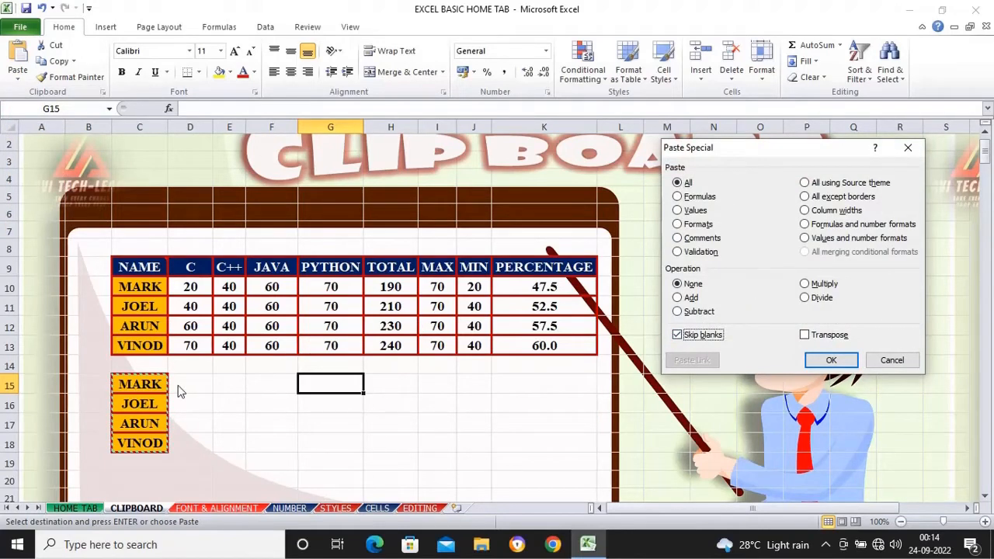
left_click(837, 360)
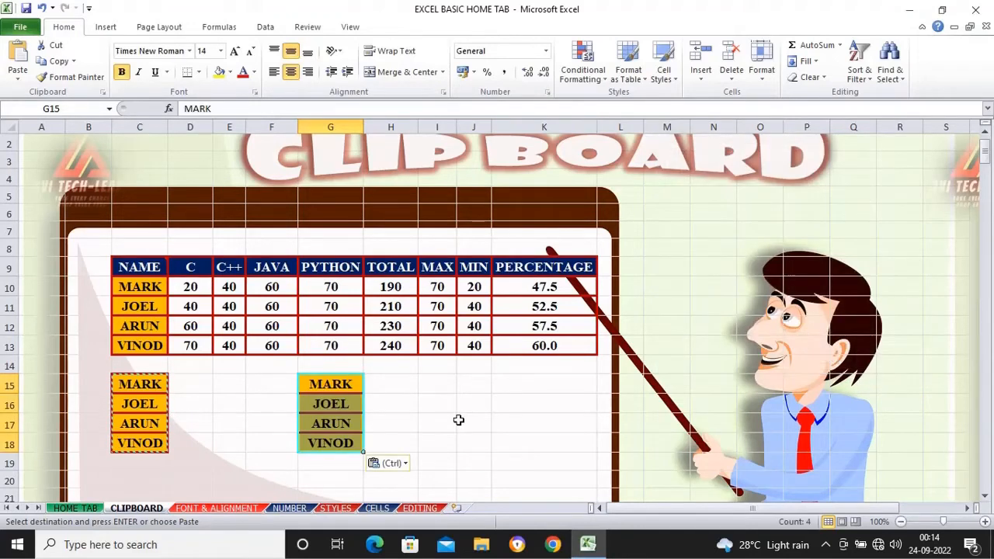
key("ctrl+z")
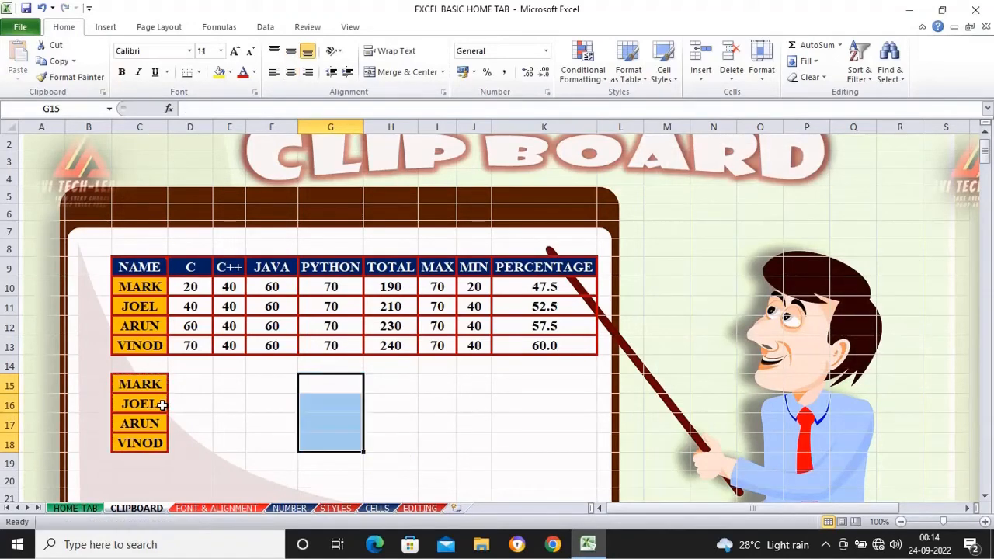
- Clear the contents of cell C16 to leave a blank in the name list below the marks table
left_click(160, 402)
key("Delete")
left_click(228, 403)
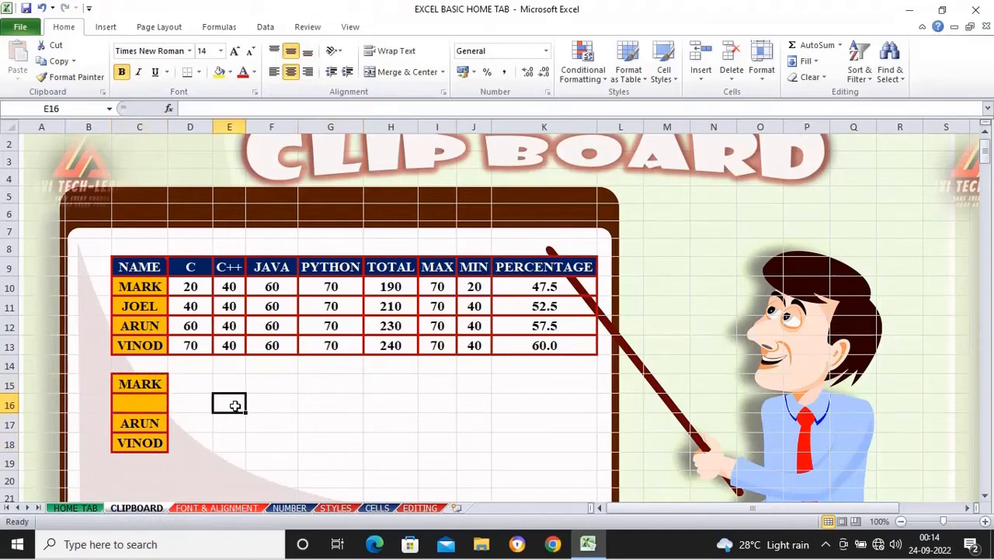
left_click(320, 441)
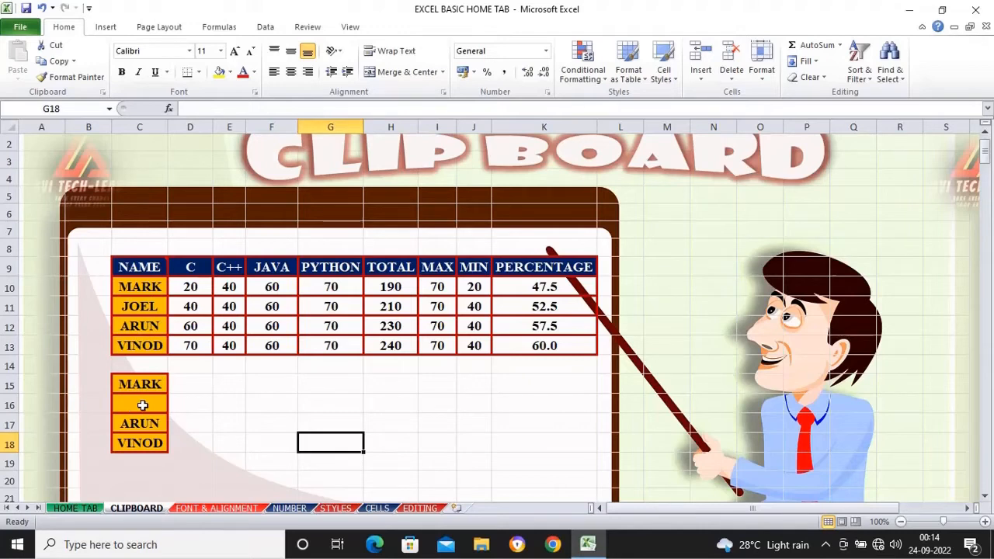
left_click(317, 384)
- Copy the list C15:C18 with its blank cell, paste it at G15 using Paste Special with Skip blanks, and end copy mode
left_click_drag(138, 381, 138, 444)
left_click(64, 65)
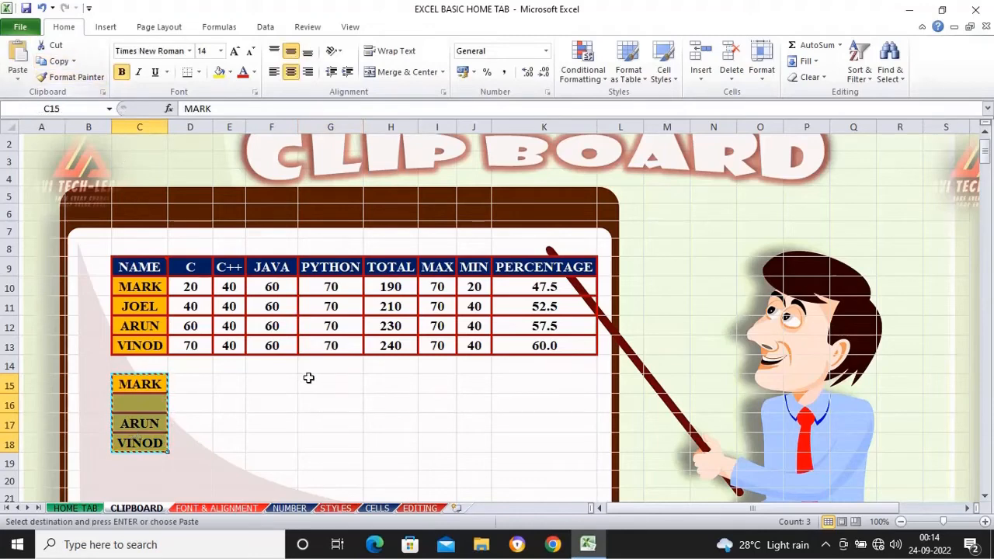
left_click(322, 381)
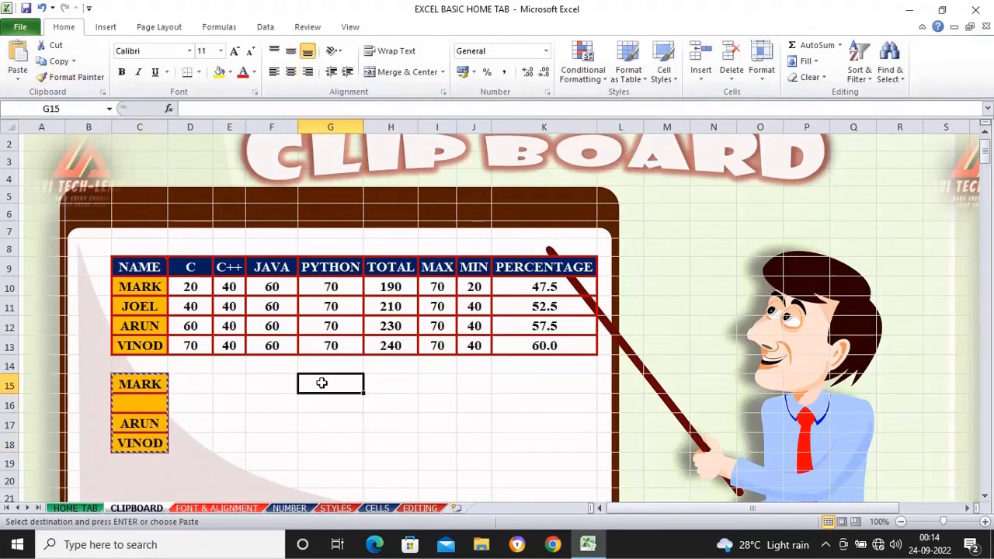
left_click(18, 76)
left_click(39, 225)
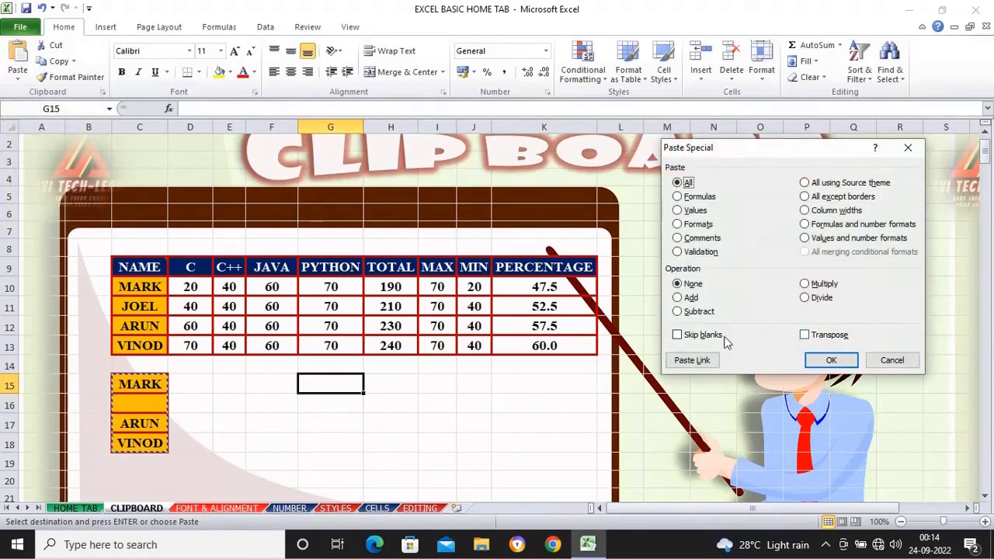
left_click(677, 335)
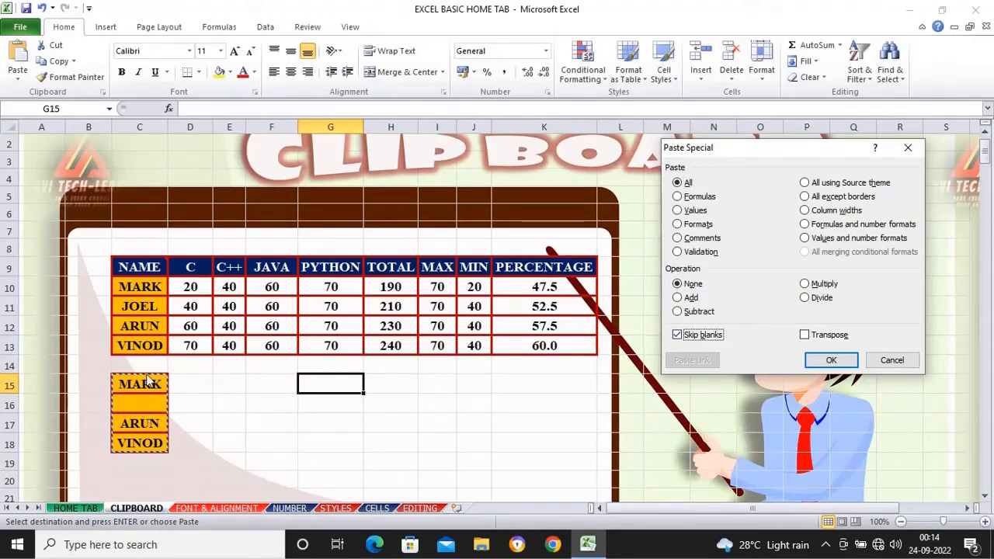
left_click(828, 360)
left_click(366, 406)
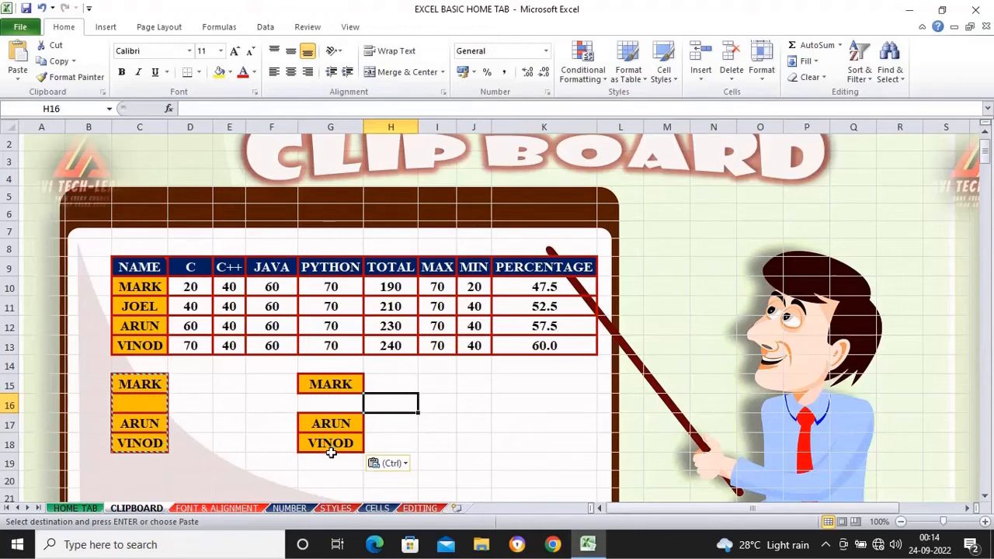
key("Left")
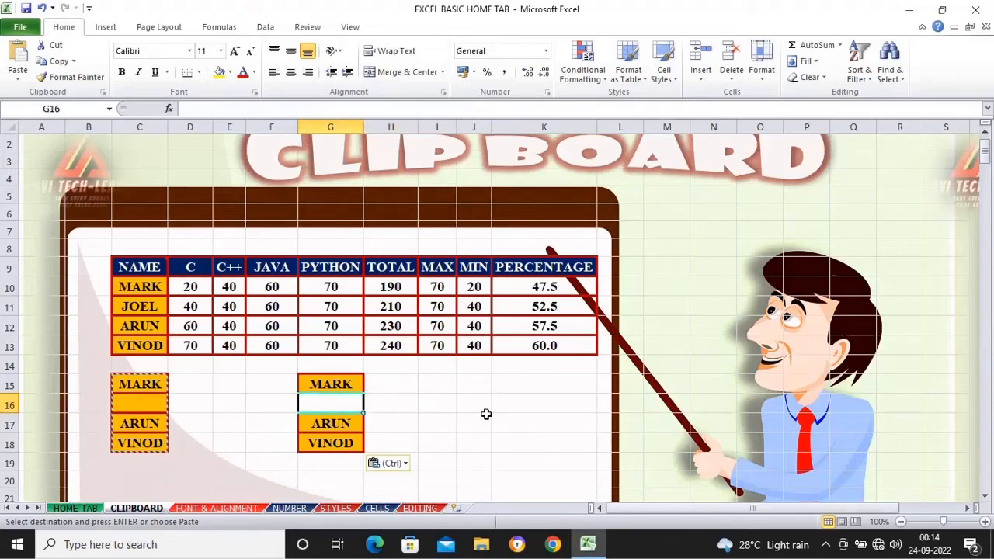
left_click(486, 417)
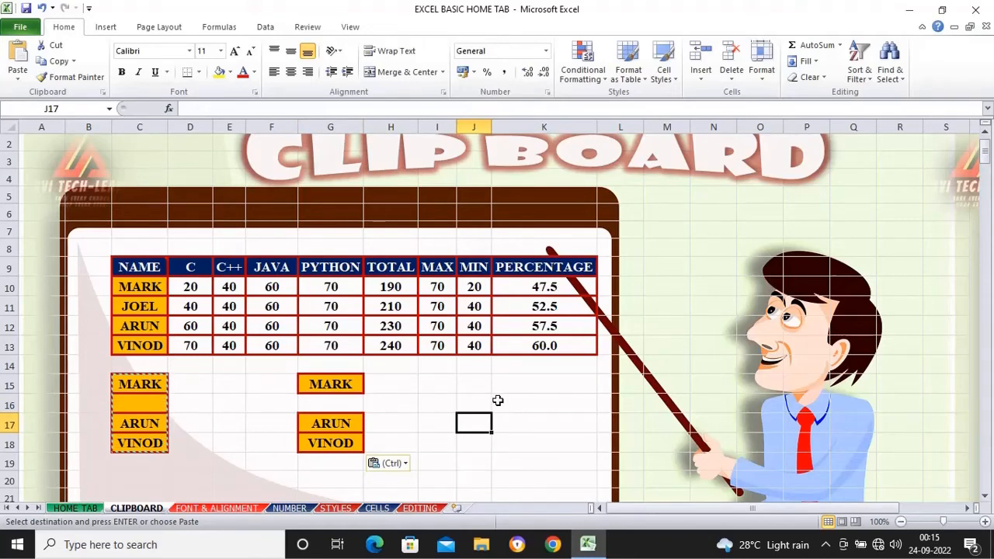
key("Escape")
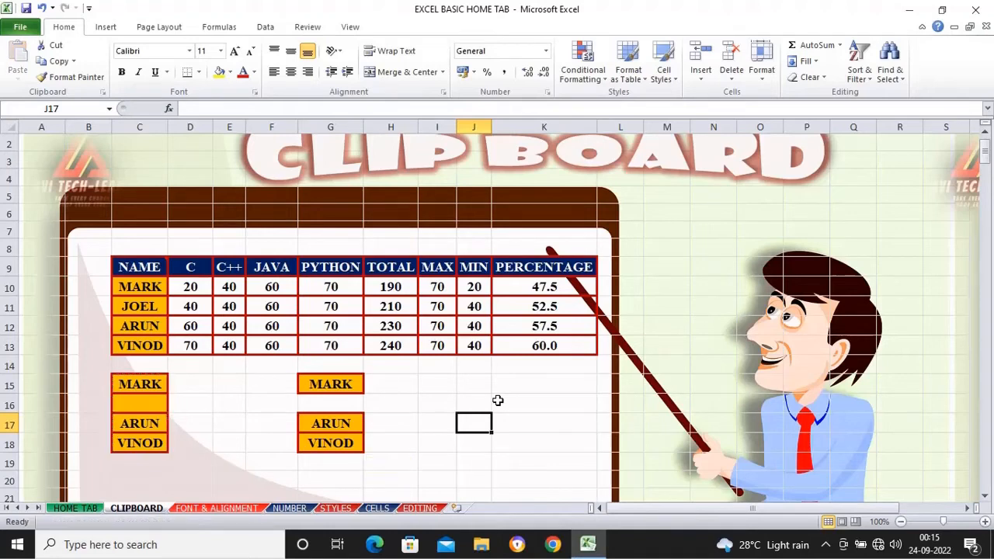